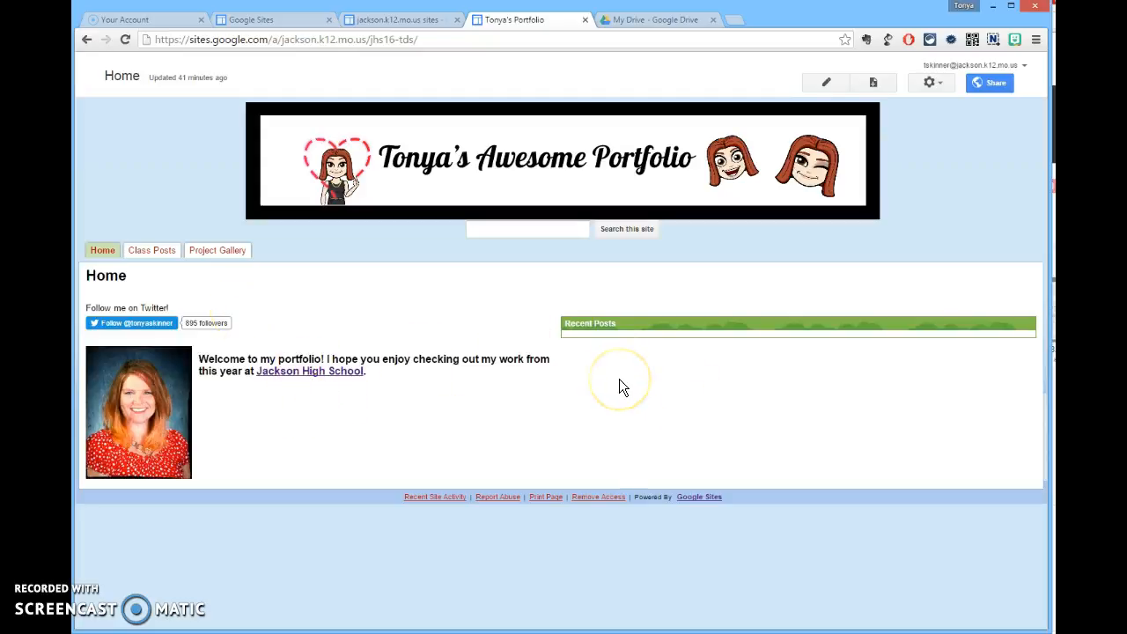
pyautogui.click(816, 83)
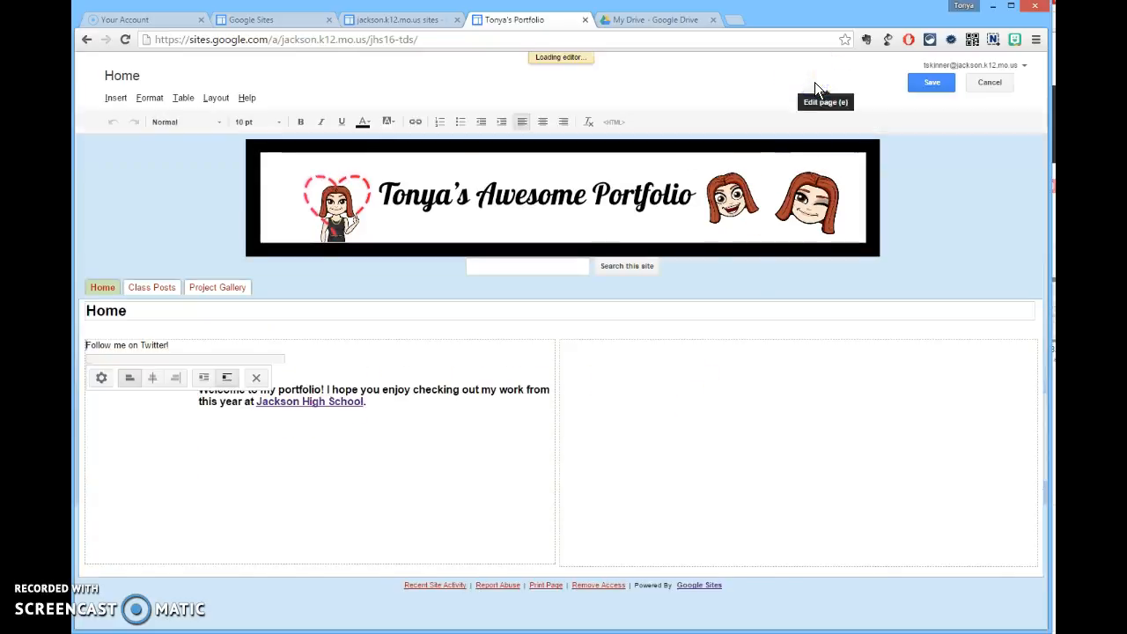
pyautogui.click(112, 97)
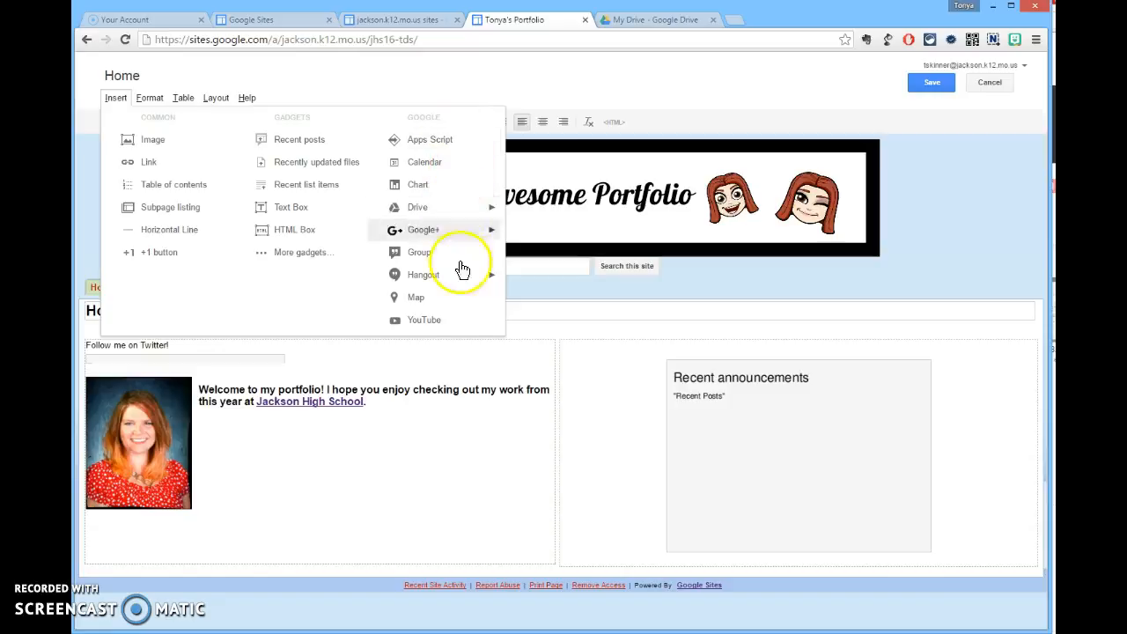
pyautogui.click(938, 119)
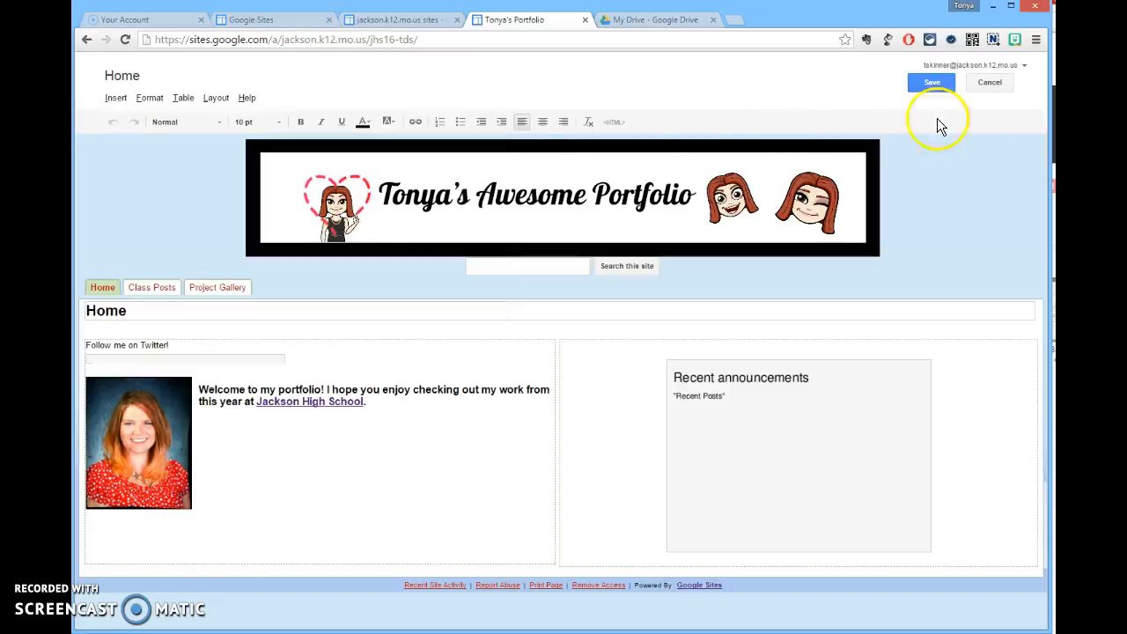
pyautogui.click(993, 83)
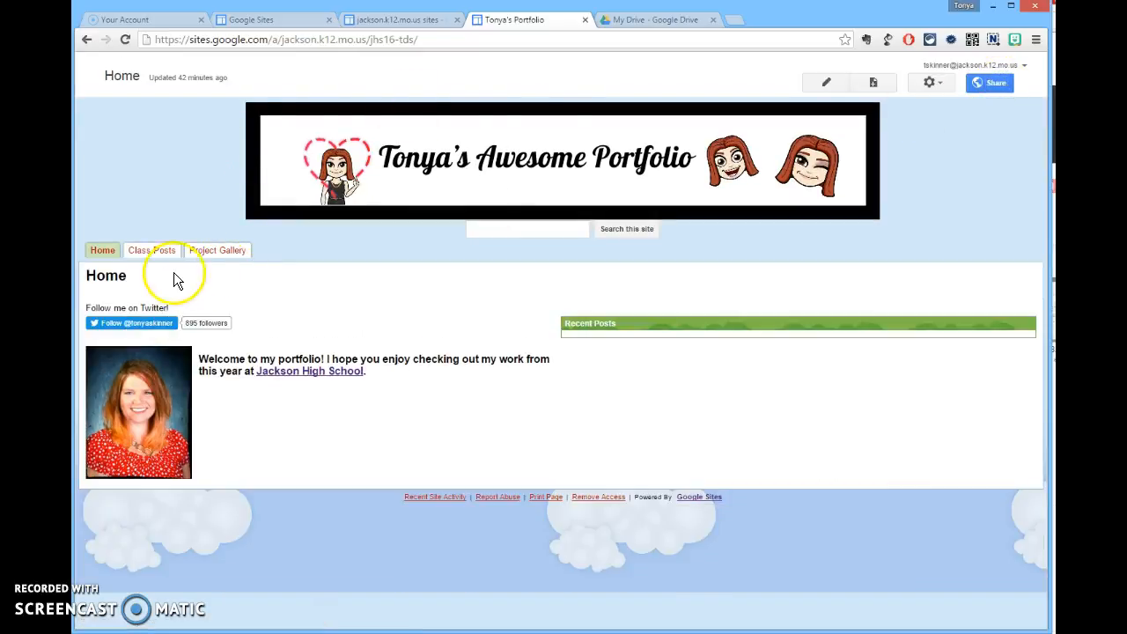
# Open the Project Gallery page for editing and bring up the insertable content options
pyautogui.click(216, 251)
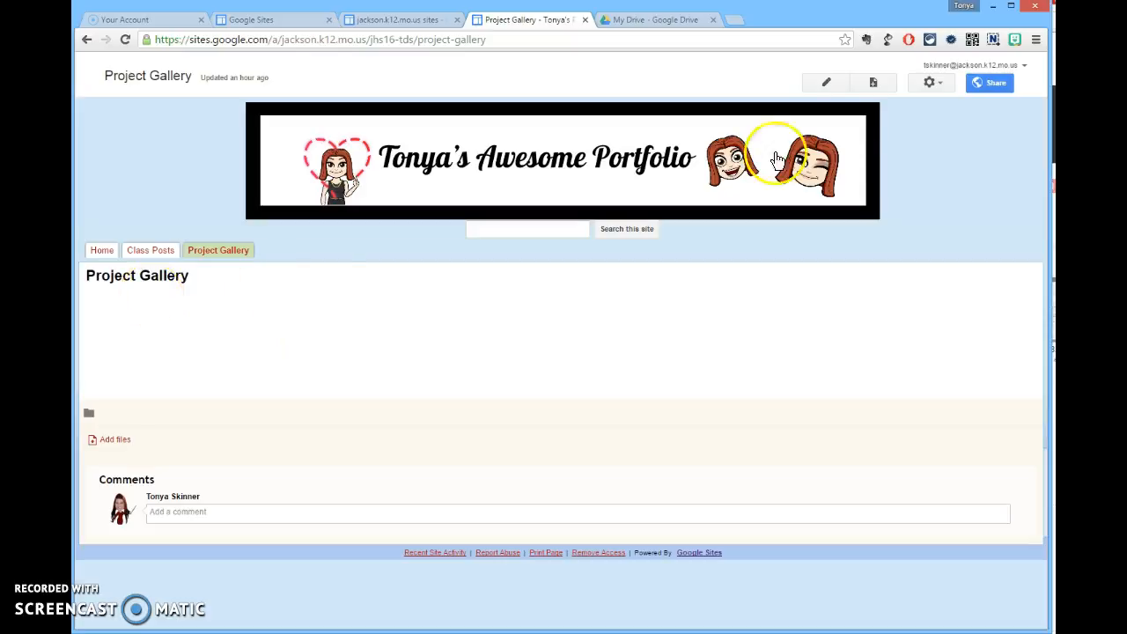
pyautogui.click(132, 377)
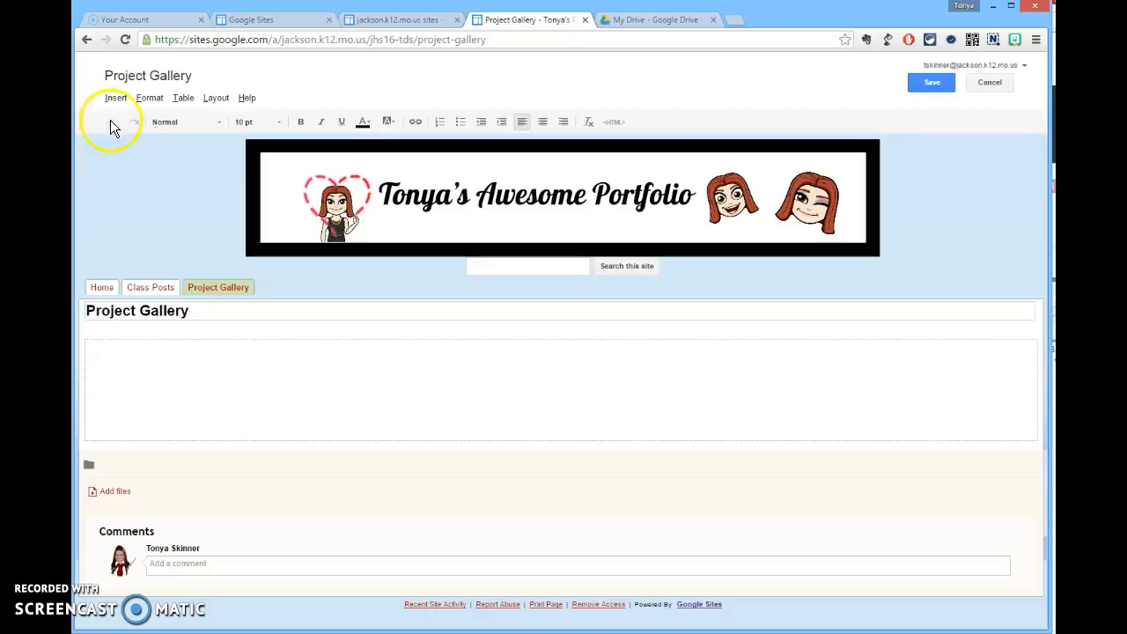
pyautogui.click(111, 97)
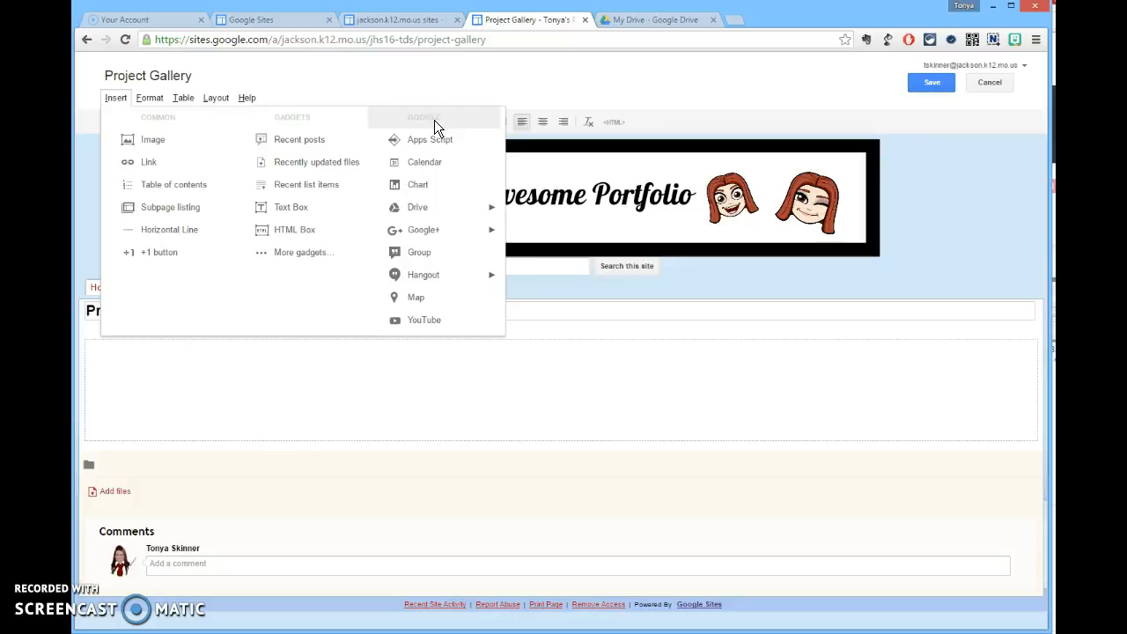
# Switch to Google Drive and show the SiteGoogleRPDC folder's images as a grid, with the upload notice and details pane closed
pyautogui.click(642, 21)
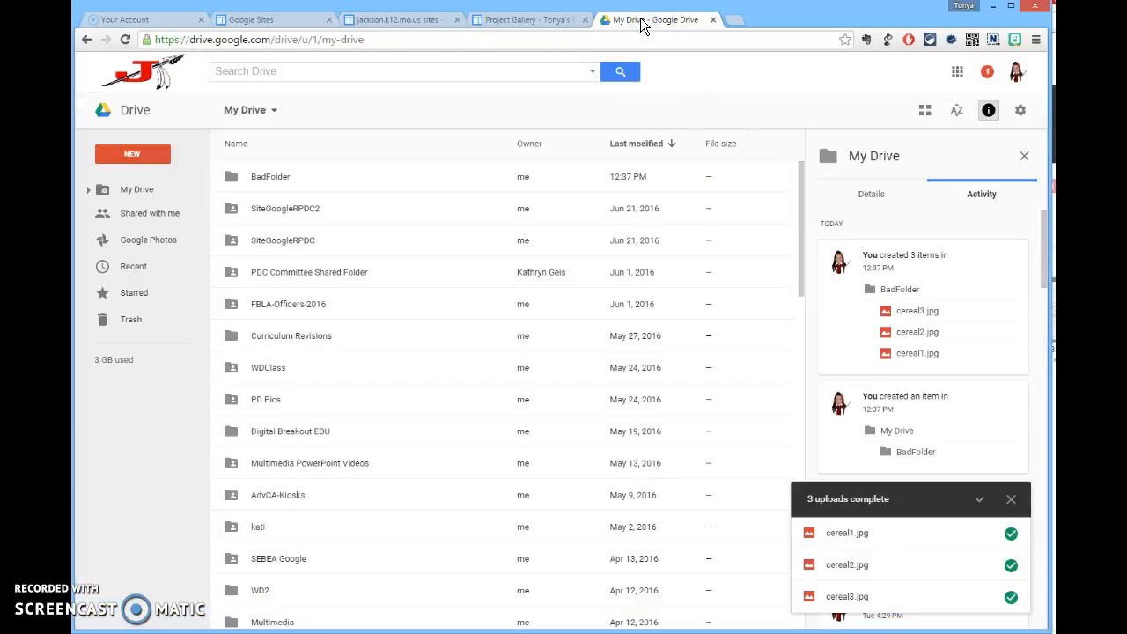
pyautogui.click(1010, 499)
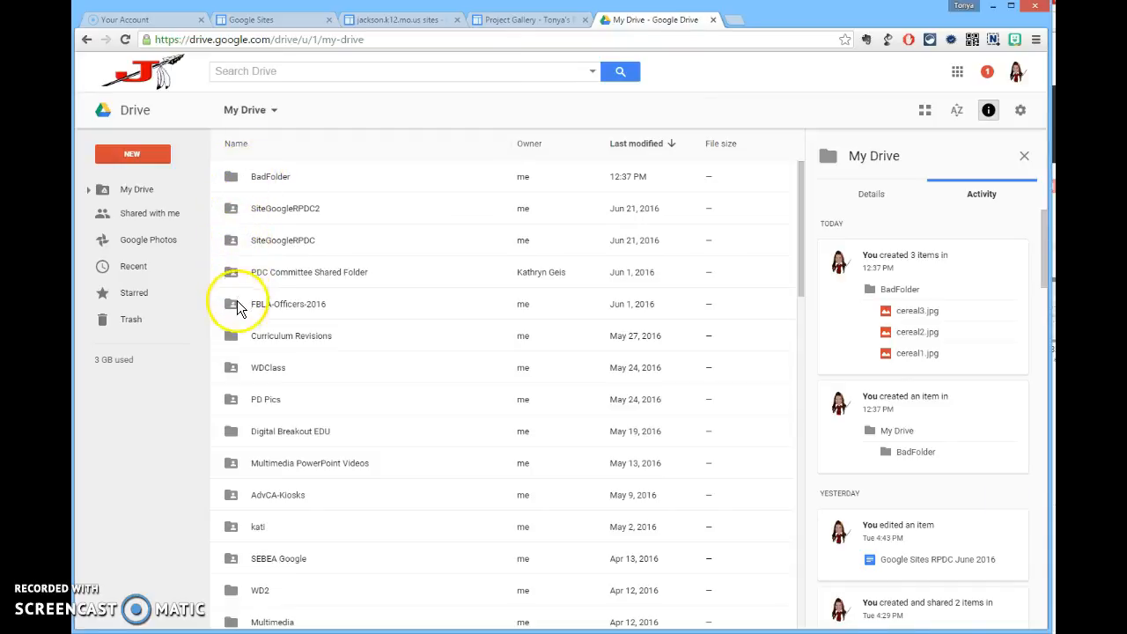
pyautogui.doubleClick(236, 240)
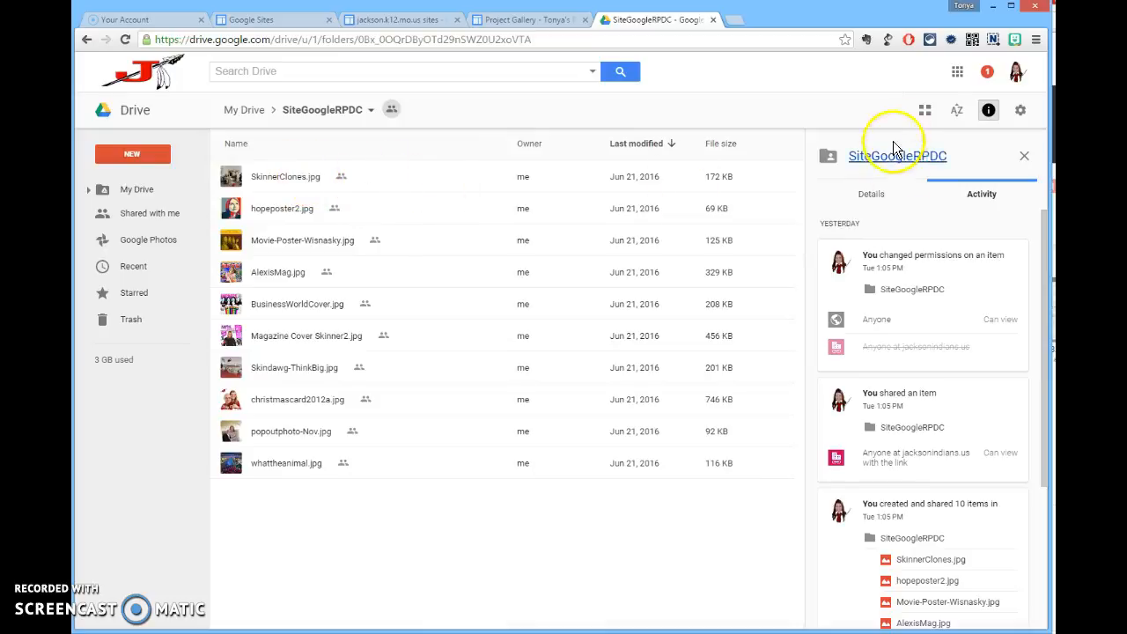
pyautogui.click(924, 109)
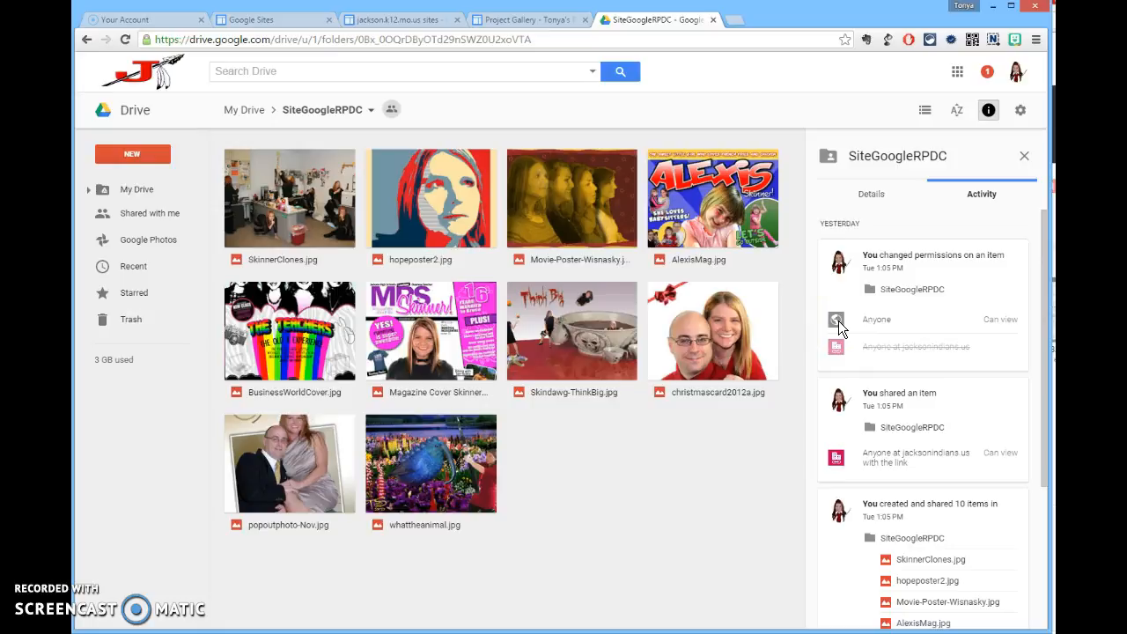
pyautogui.click(1026, 158)
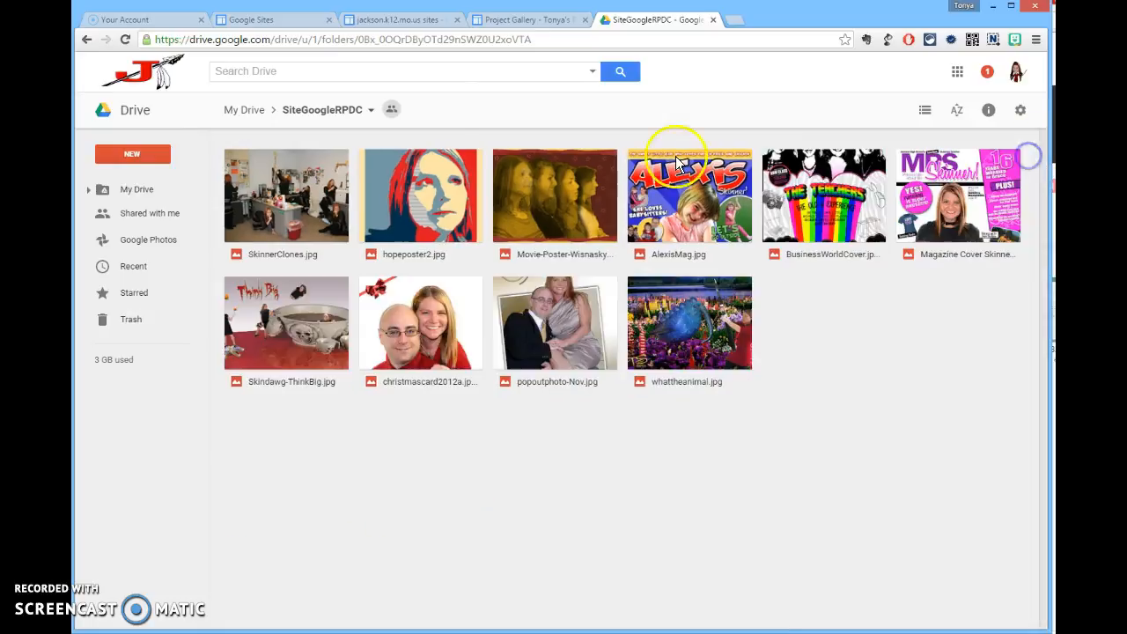
# Check who can access the SiteGoogleRPDC folder in its sharing settings, leaving them as they are
pyautogui.click(390, 110)
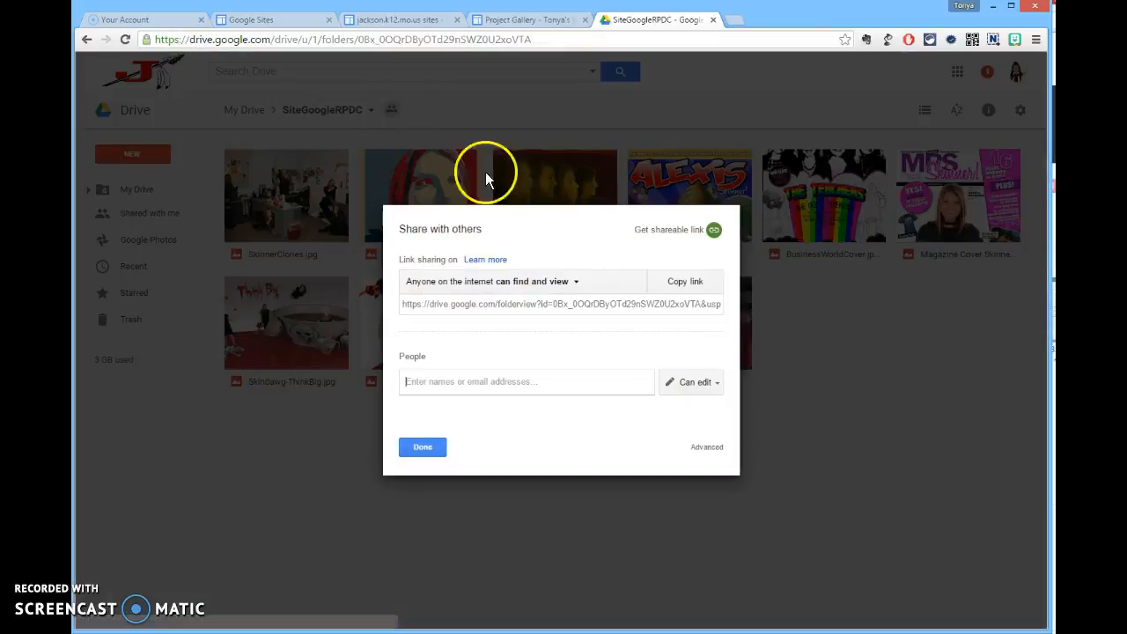
pyautogui.click(417, 448)
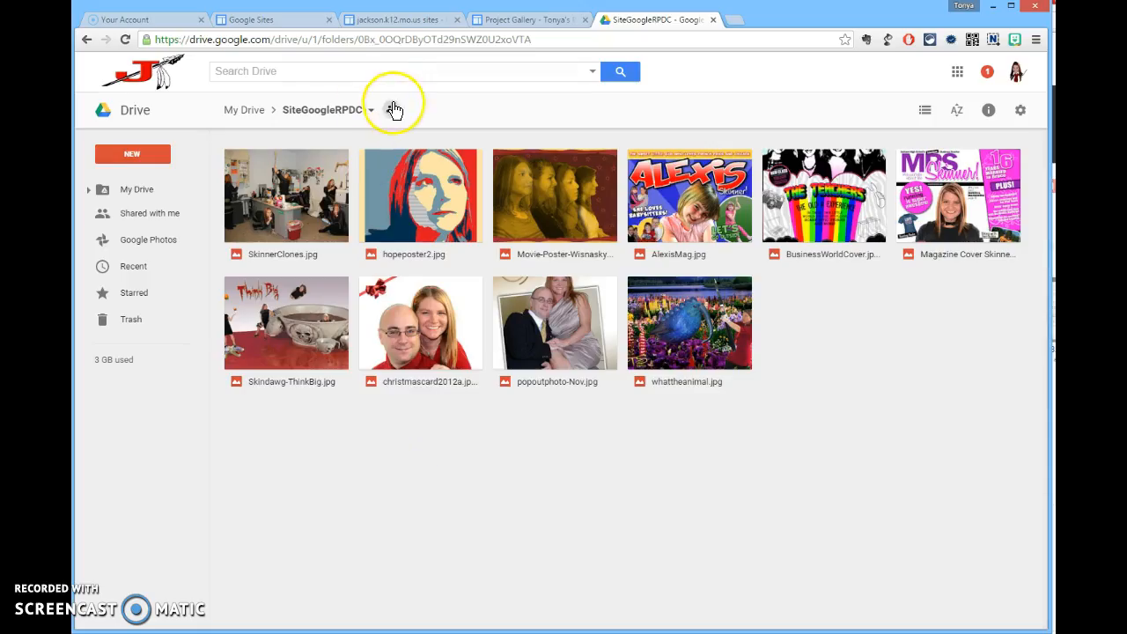
pyautogui.moveTo(393, 109)
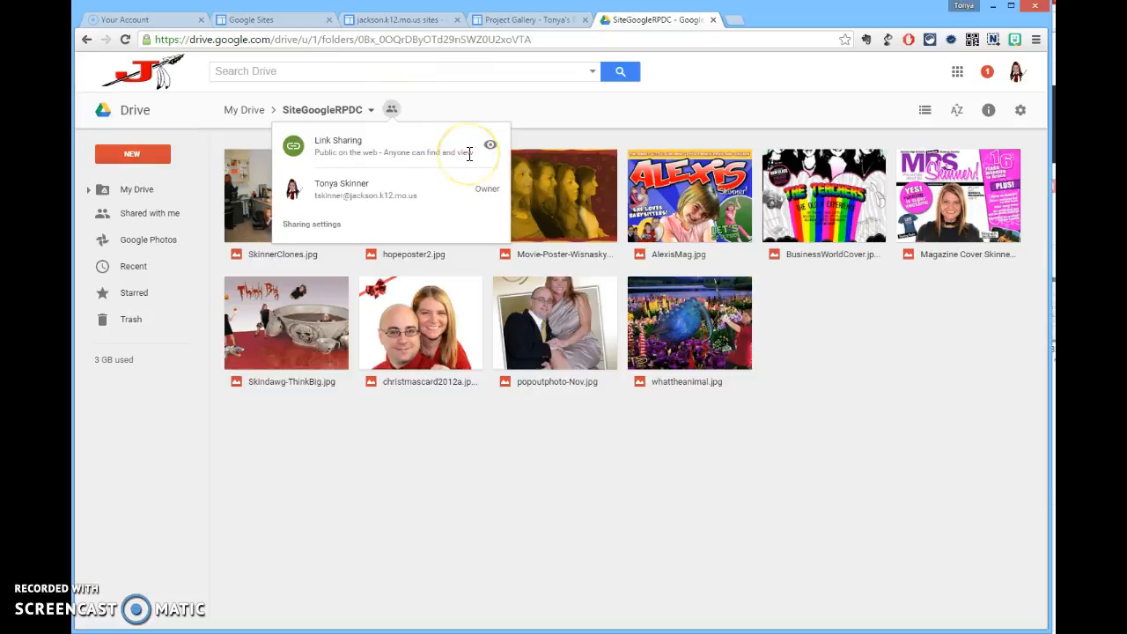
# Go back to My Drive and open BadFolder to view its images
pyautogui.click(239, 112)
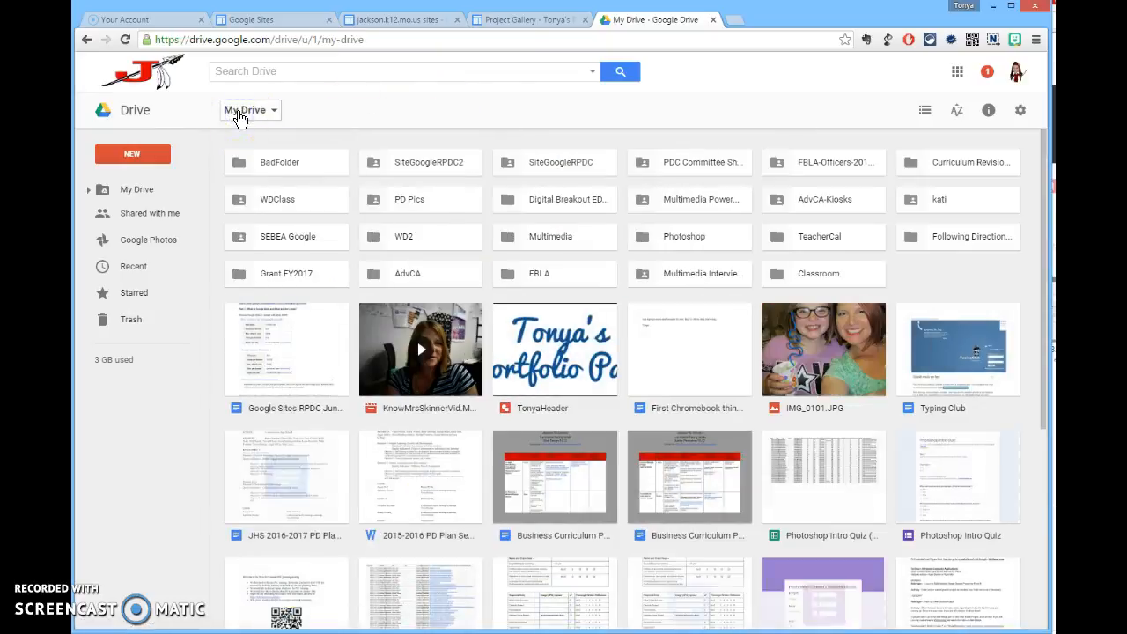
pyautogui.click(240, 162)
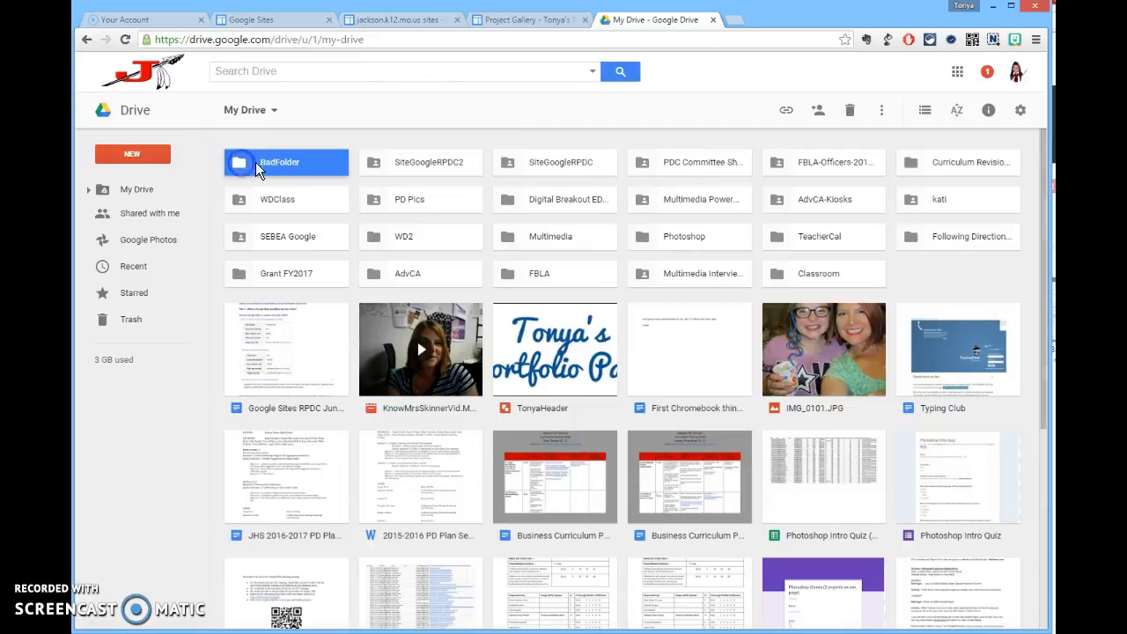
pyautogui.doubleClick(246, 162)
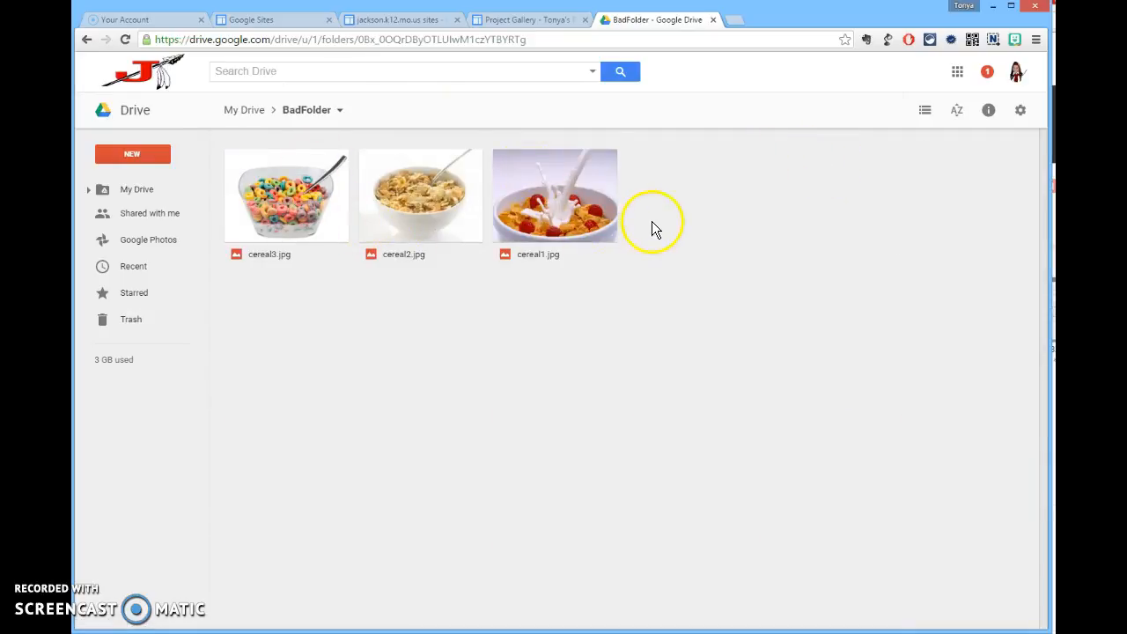
pyautogui.rightClick(362, 116)
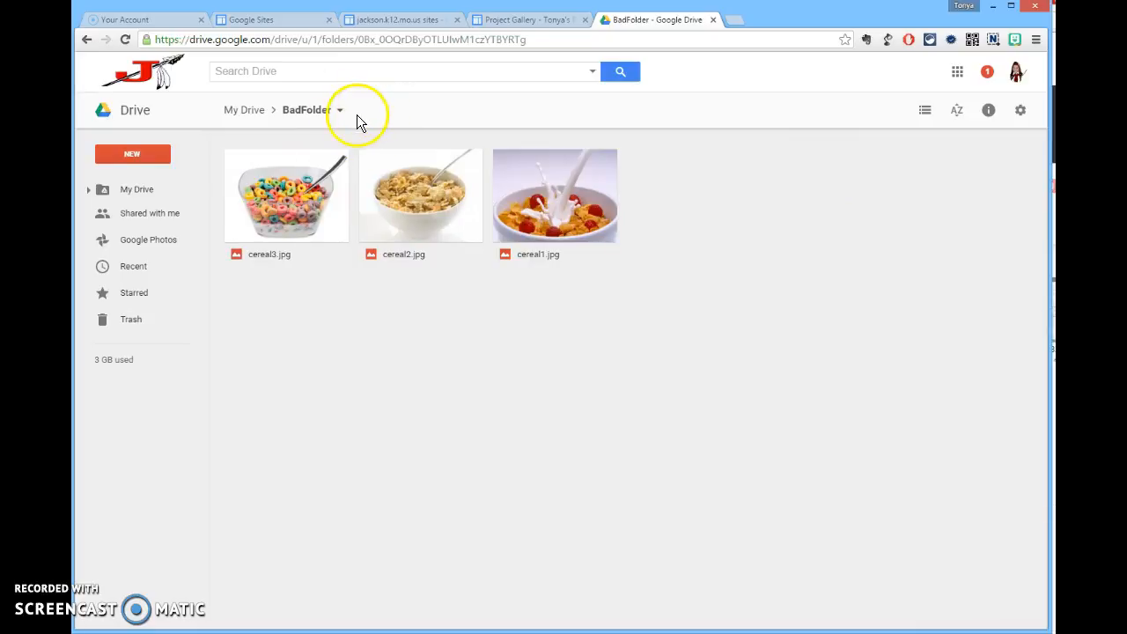
pyautogui.click(1021, 113)
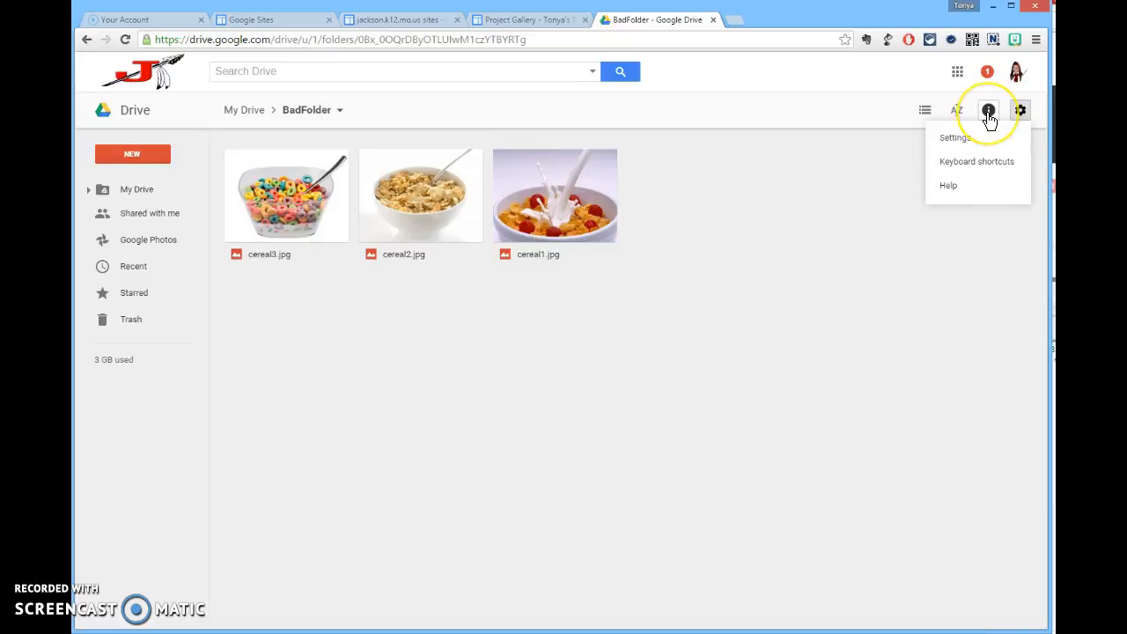
pyautogui.click(989, 114)
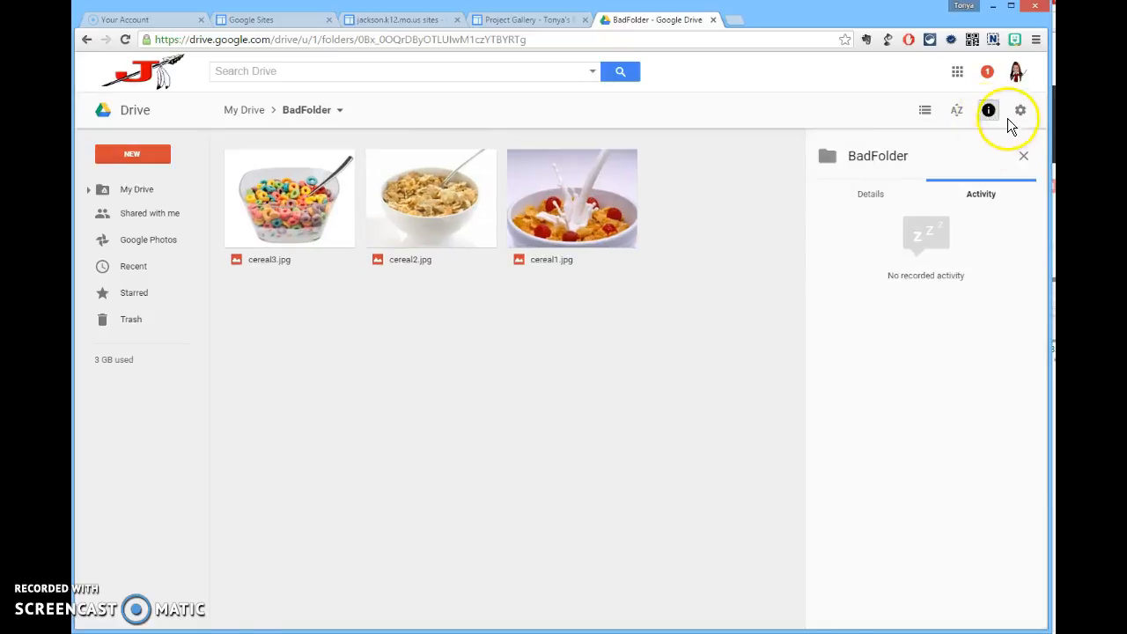
pyautogui.click(1020, 112)
pyautogui.click(964, 139)
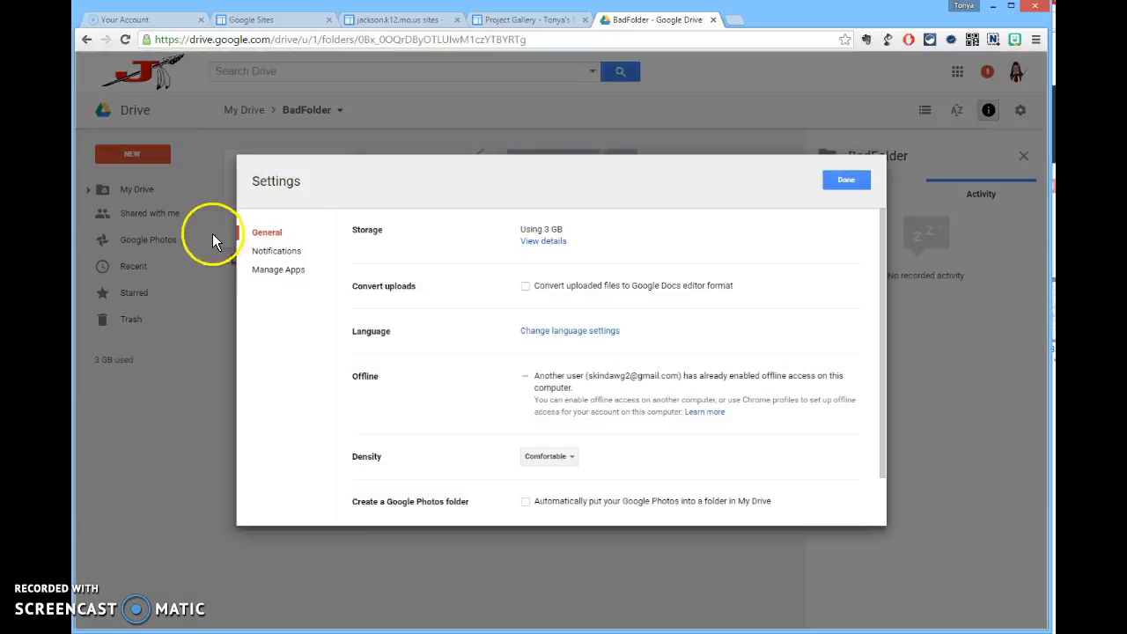
pyautogui.click(270, 251)
pyautogui.click(276, 270)
pyautogui.click(264, 251)
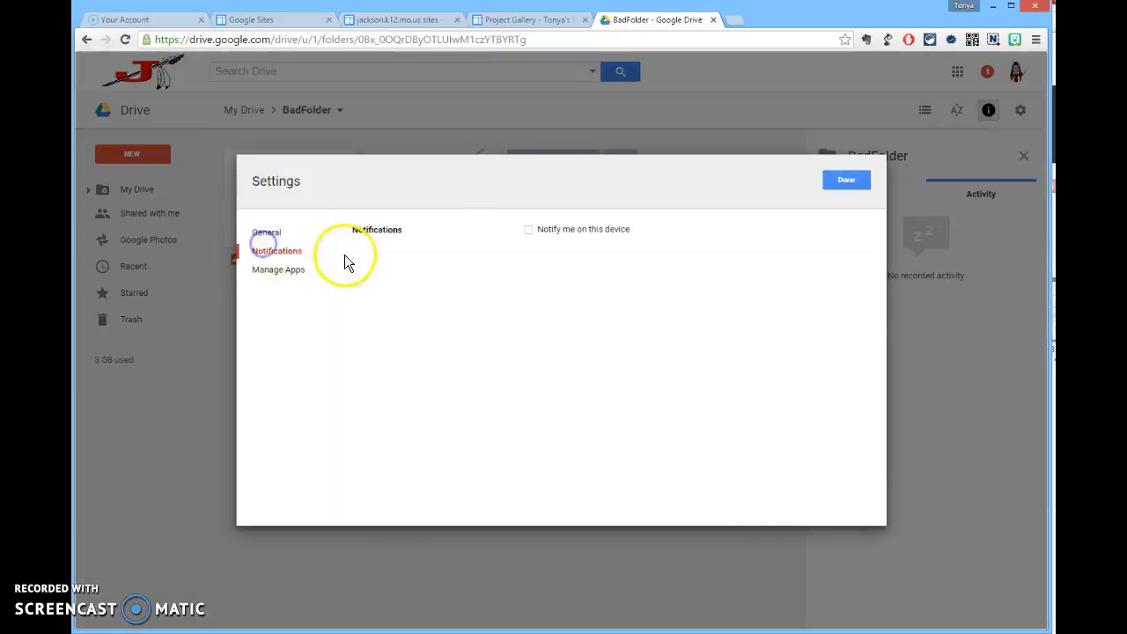
pyautogui.click(847, 182)
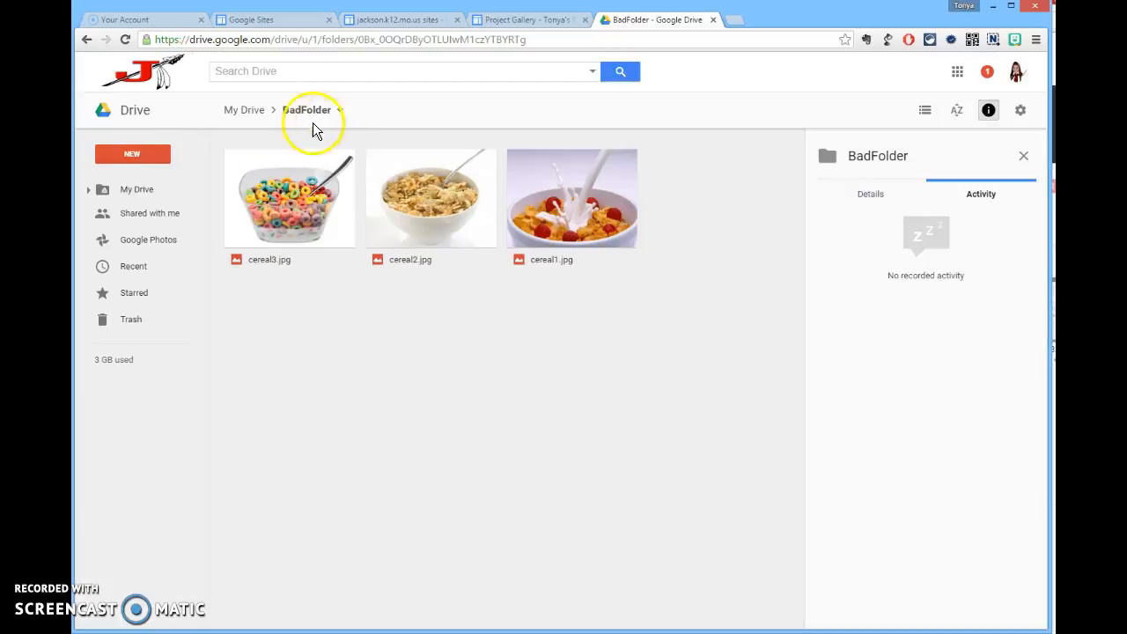
# Return to My Drive and check BadFolder's advanced sharing settings for who has access
pyautogui.click(246, 110)
pyautogui.click(283, 167)
pyautogui.rightClick(284, 168)
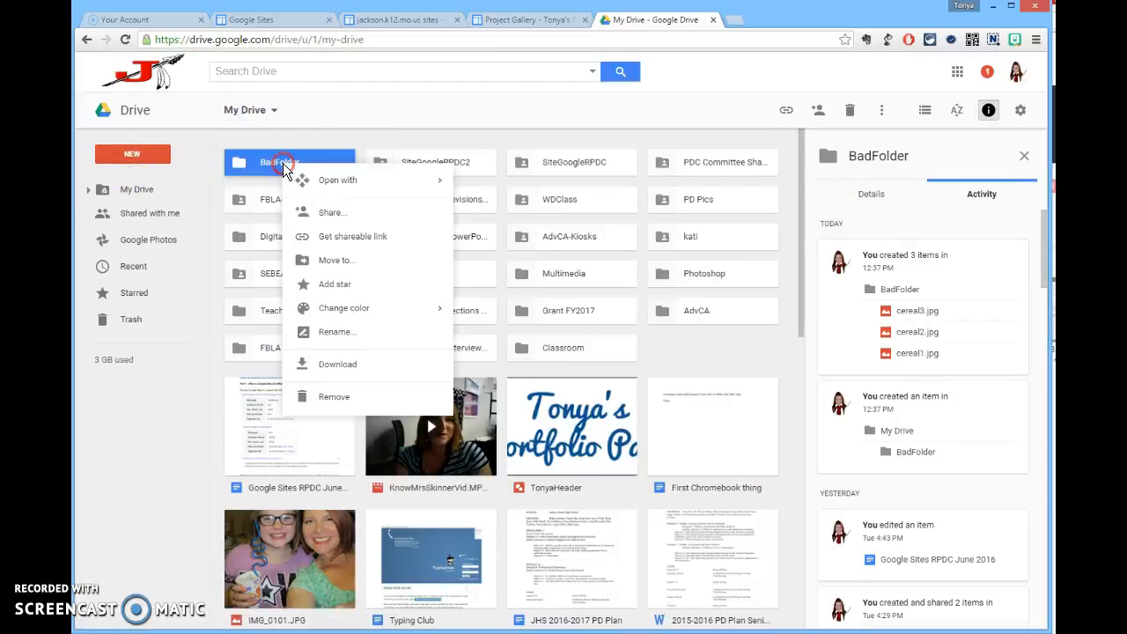
pyautogui.click(346, 214)
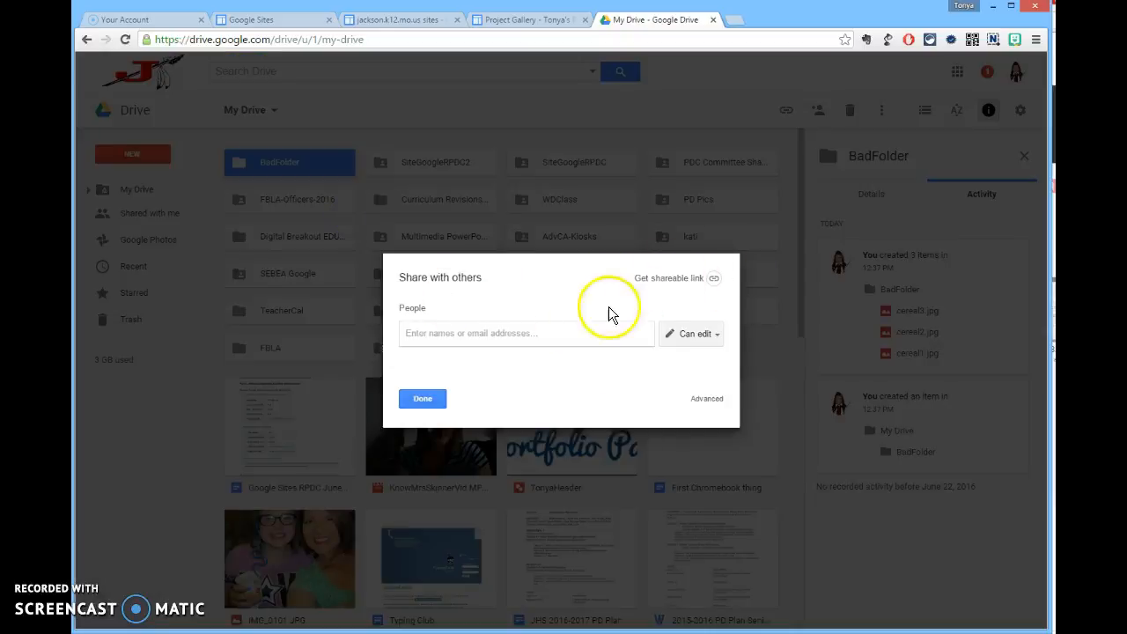
pyautogui.click(714, 401)
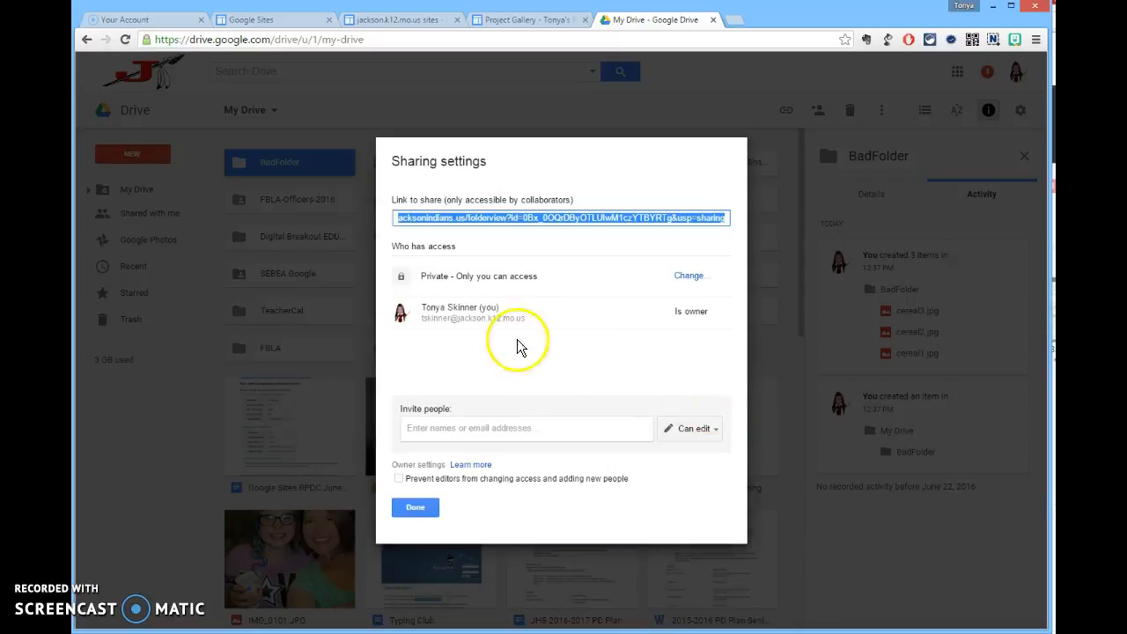
pyautogui.click(414, 509)
pyautogui.click(510, 125)
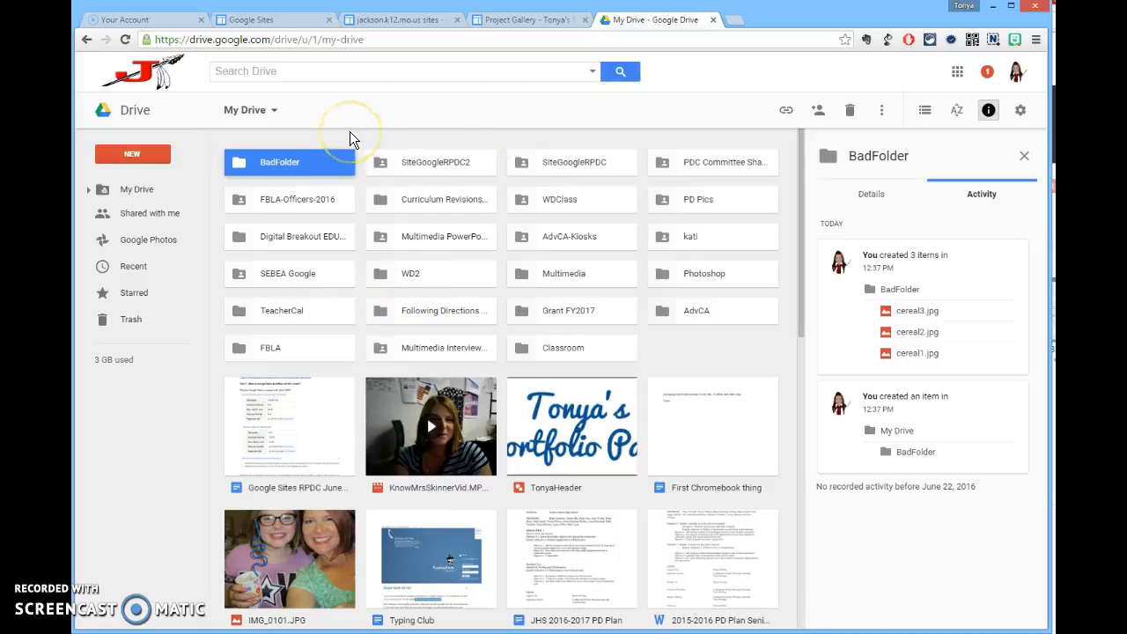
# Switch back to the Project Gallery editor in Google Sites and start inserting a Drive image into the page body
pyautogui.click(515, 22)
pyautogui.click(385, 380)
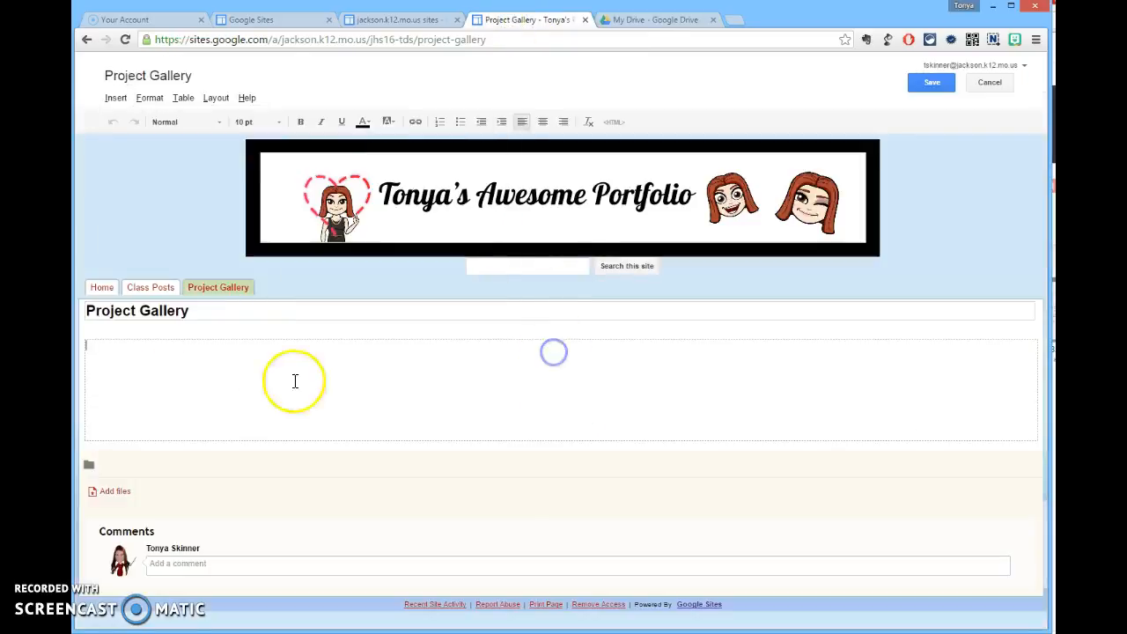
pyautogui.click(117, 98)
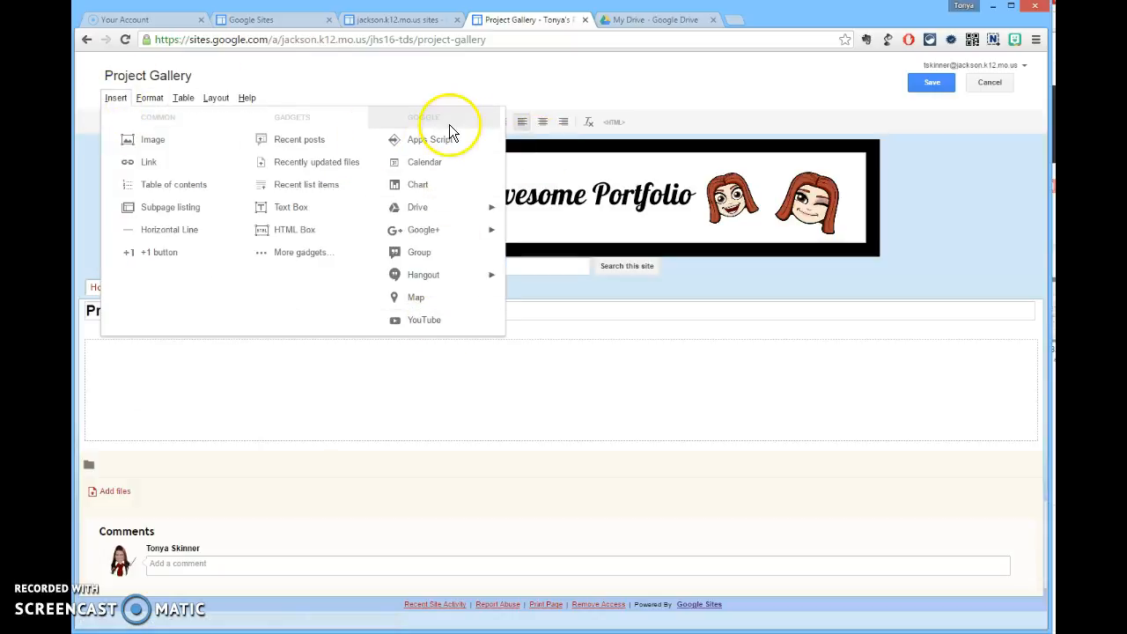
pyautogui.moveTo(467, 210)
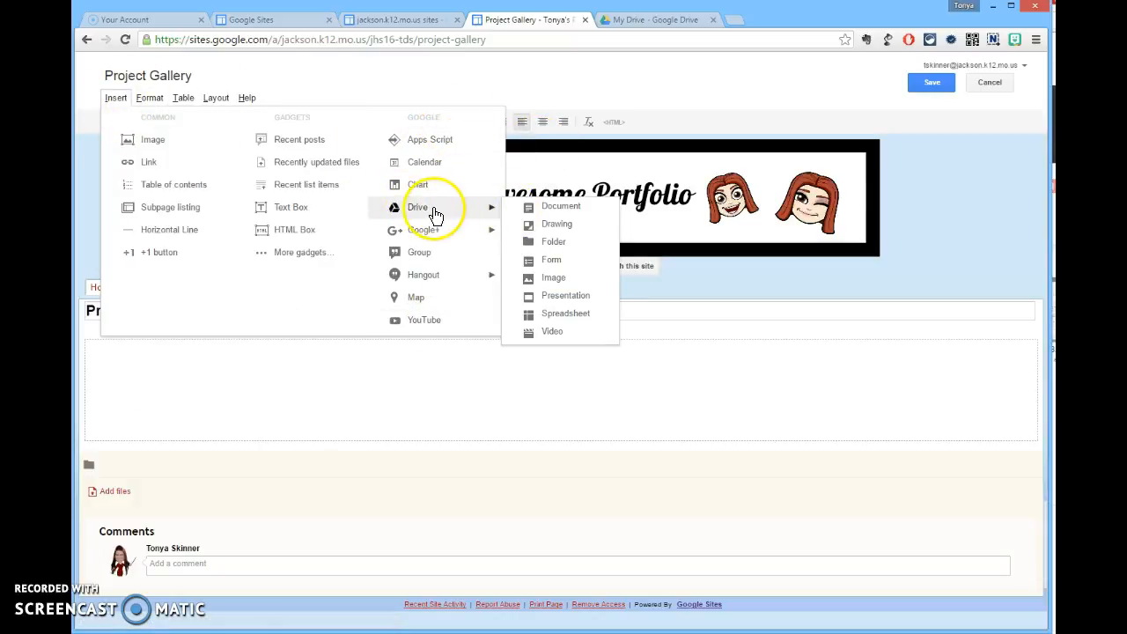
pyautogui.click(553, 280)
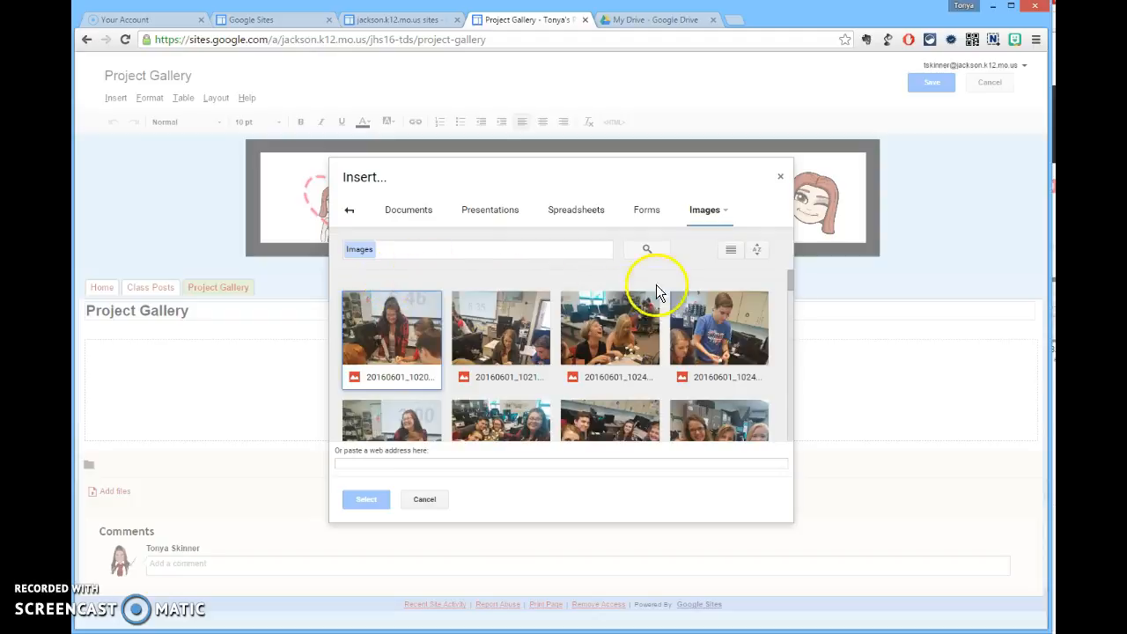
# Find cereal3.jpg among the Drive images and insert it into the Project Gallery page body
pyautogui.click(709, 215)
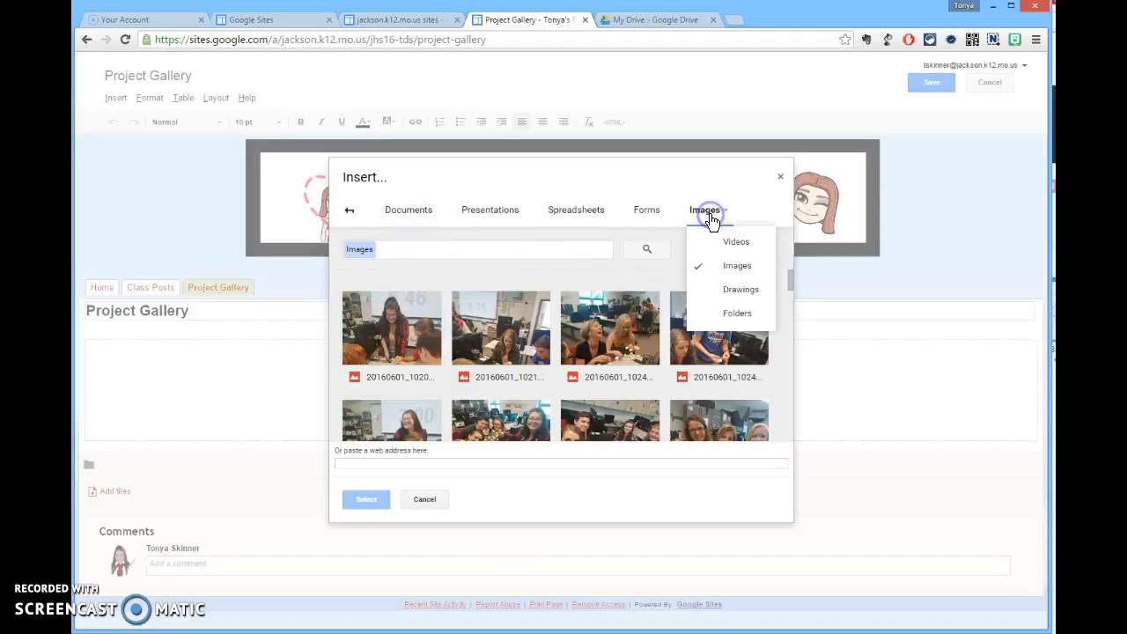
pyautogui.click(767, 215)
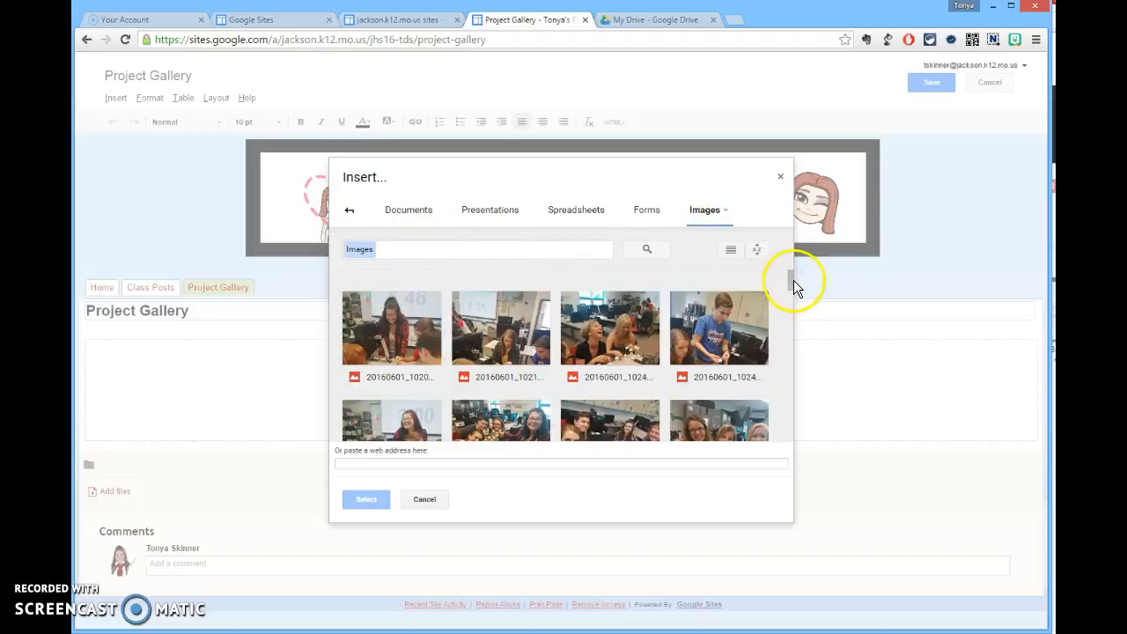
pyautogui.moveTo(792, 292); pyautogui.dragTo(790, 324)
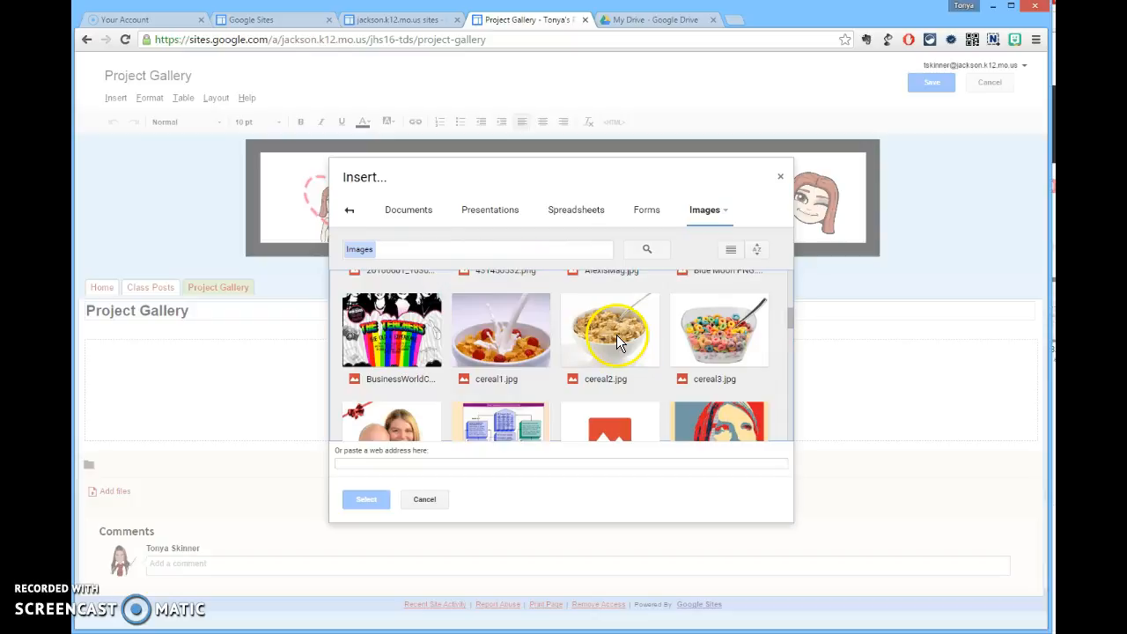
pyautogui.click(719, 339)
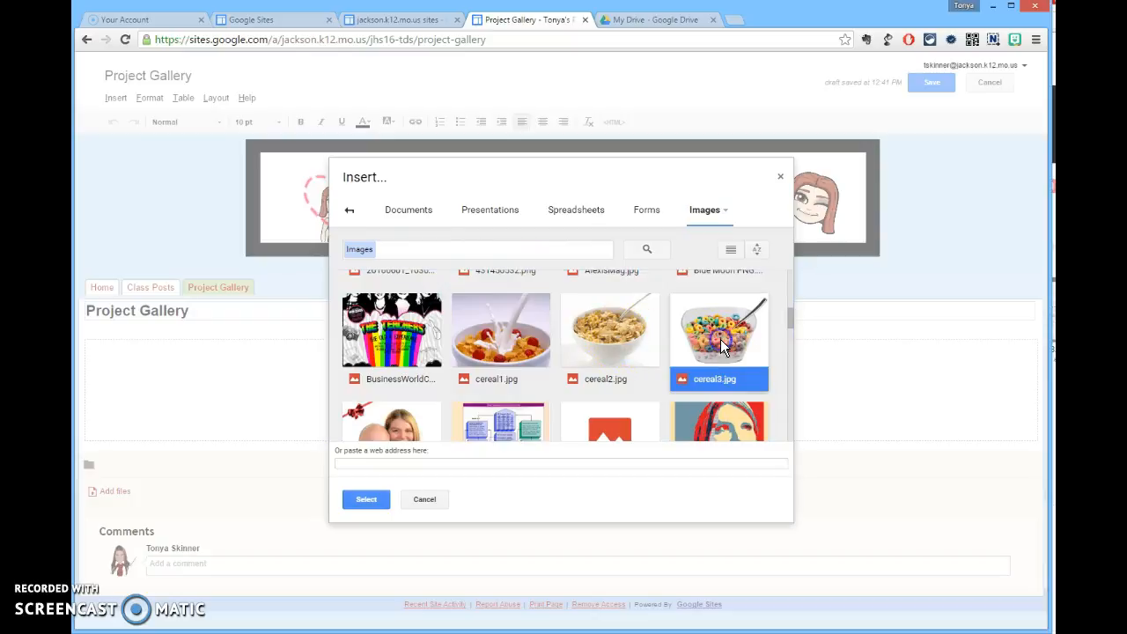
pyautogui.click(368, 500)
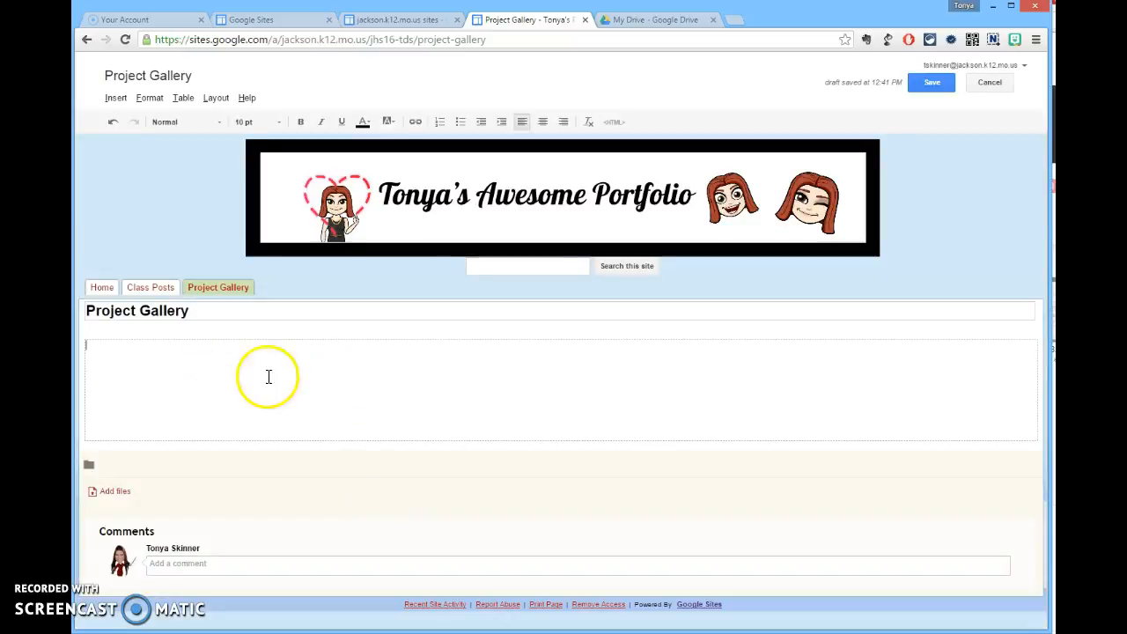
# Set the inserted cereal image to the Small size and save the Project Gallery page
pyautogui.click(307, 429)
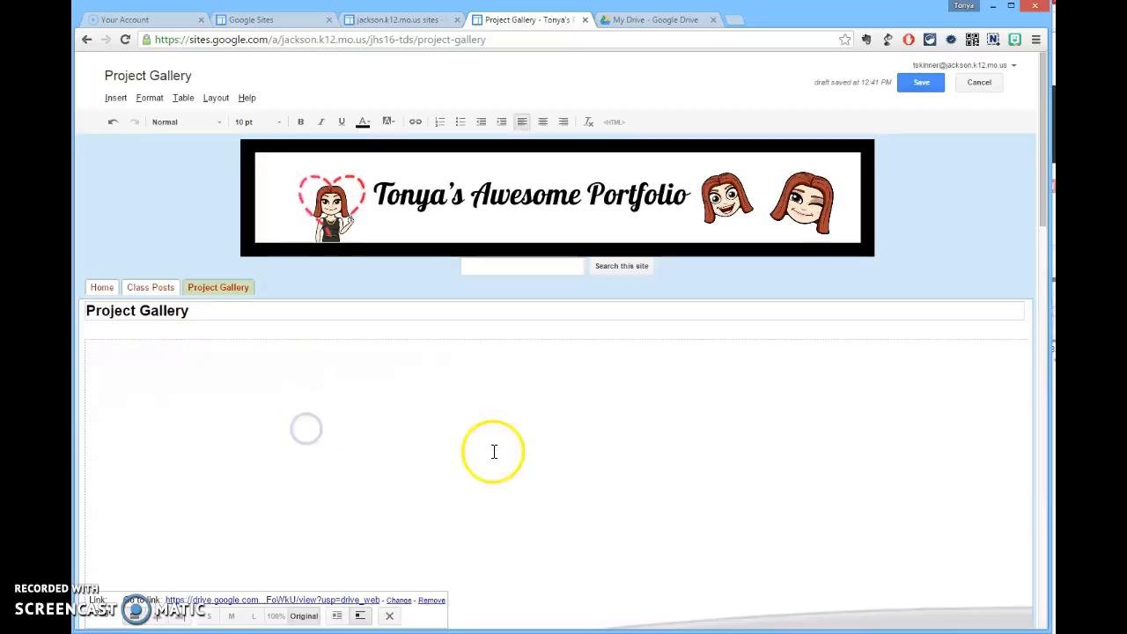
pyautogui.scroll(-10, 505, 452)
pyautogui.scroll(2, 553, 476)
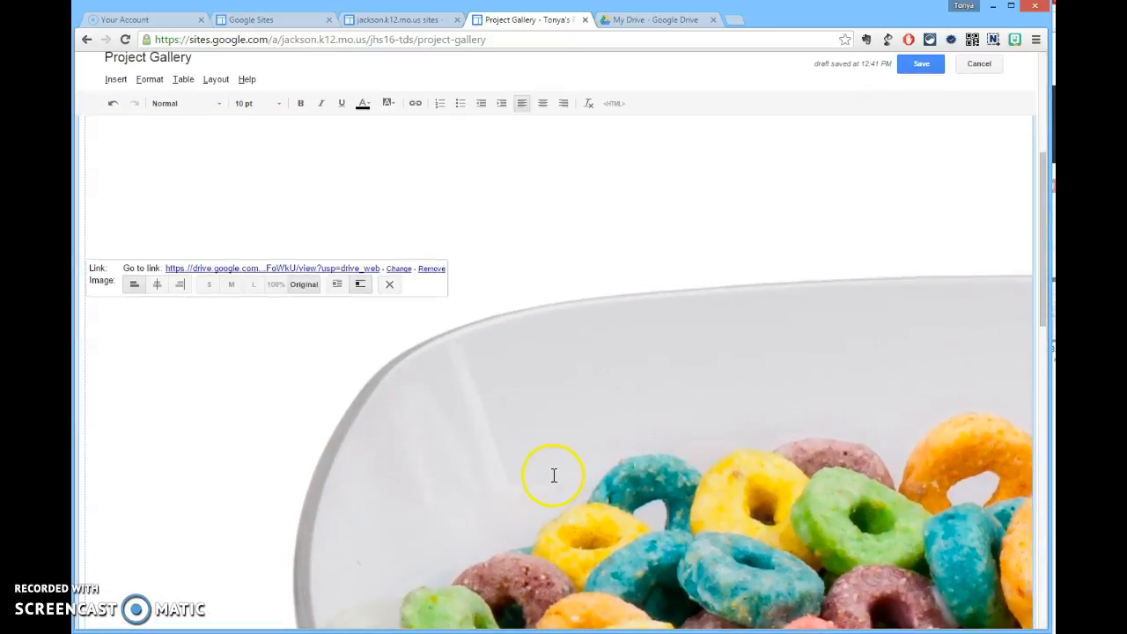
pyautogui.click(551, 473)
pyautogui.click(209, 617)
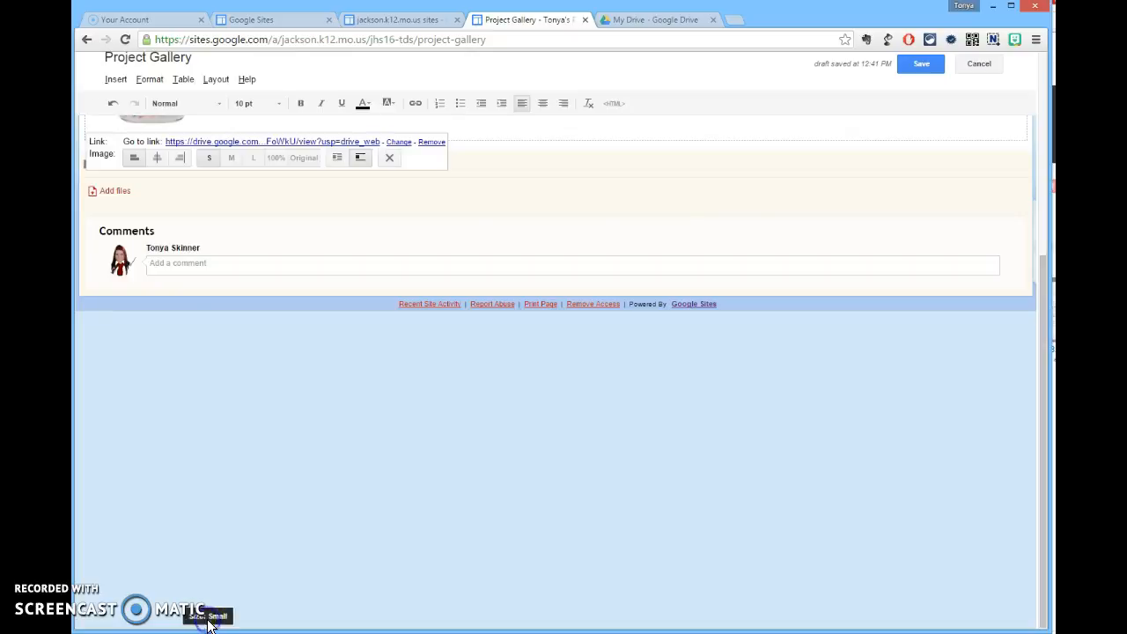
pyautogui.click(351, 403)
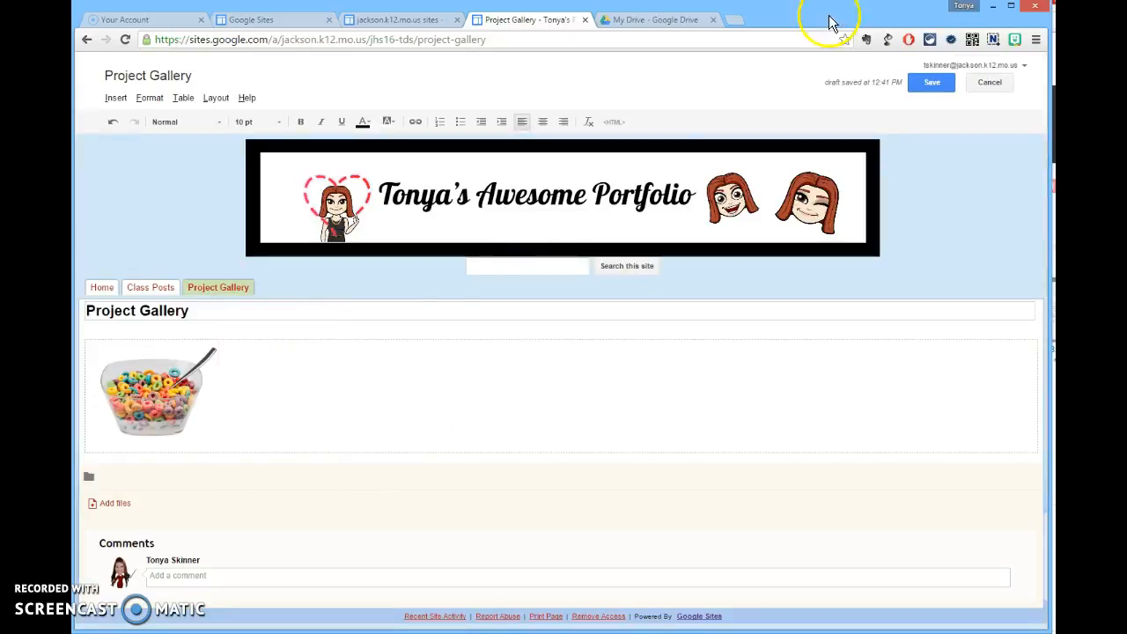
pyautogui.click(933, 83)
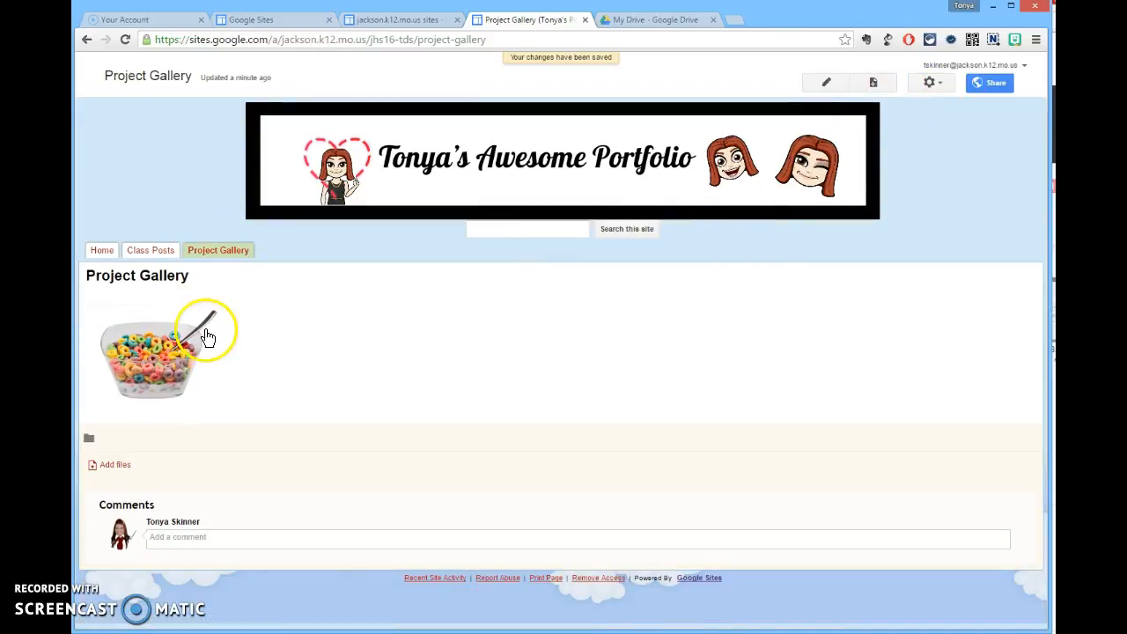
# Switch to the signed-out Internet Explorer window, enlarge it over the editor window, and open the portfolio's Project Gallery page
pyautogui.click(220, 363)
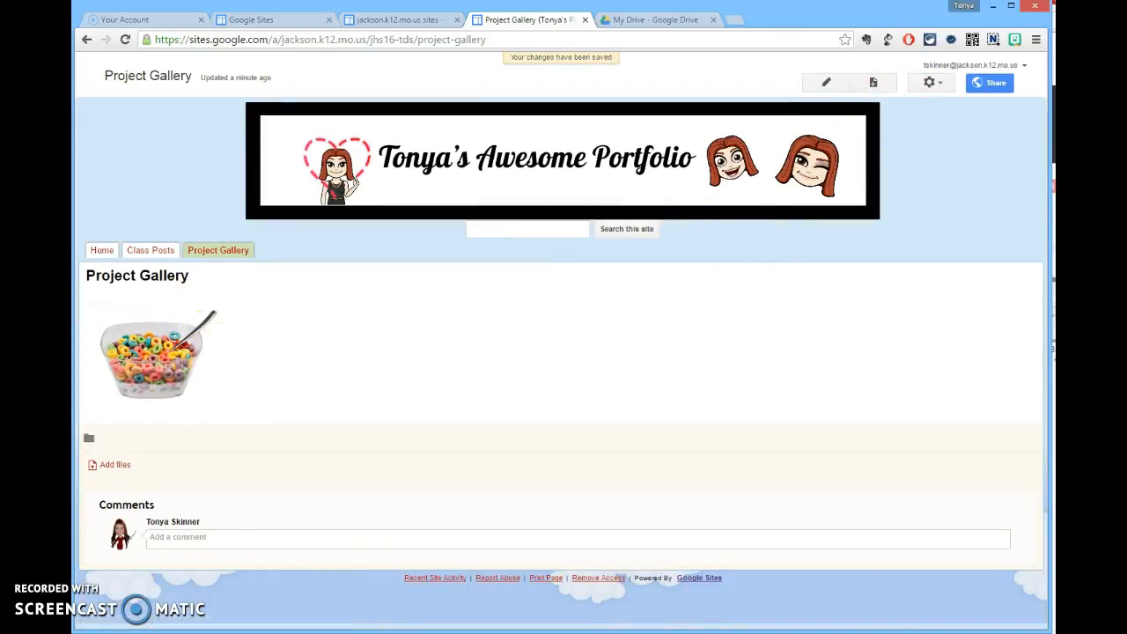
pyautogui.moveTo(616, 91); pyautogui.dragTo(637, 100)
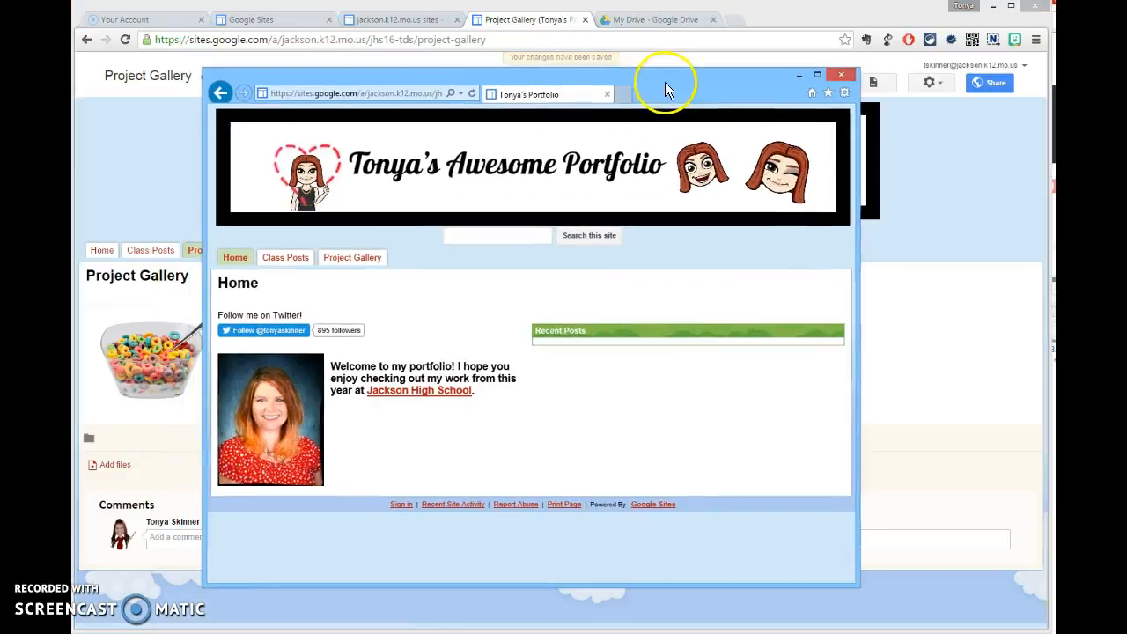
pyautogui.moveTo(218, 88); pyautogui.dragTo(91, 92)
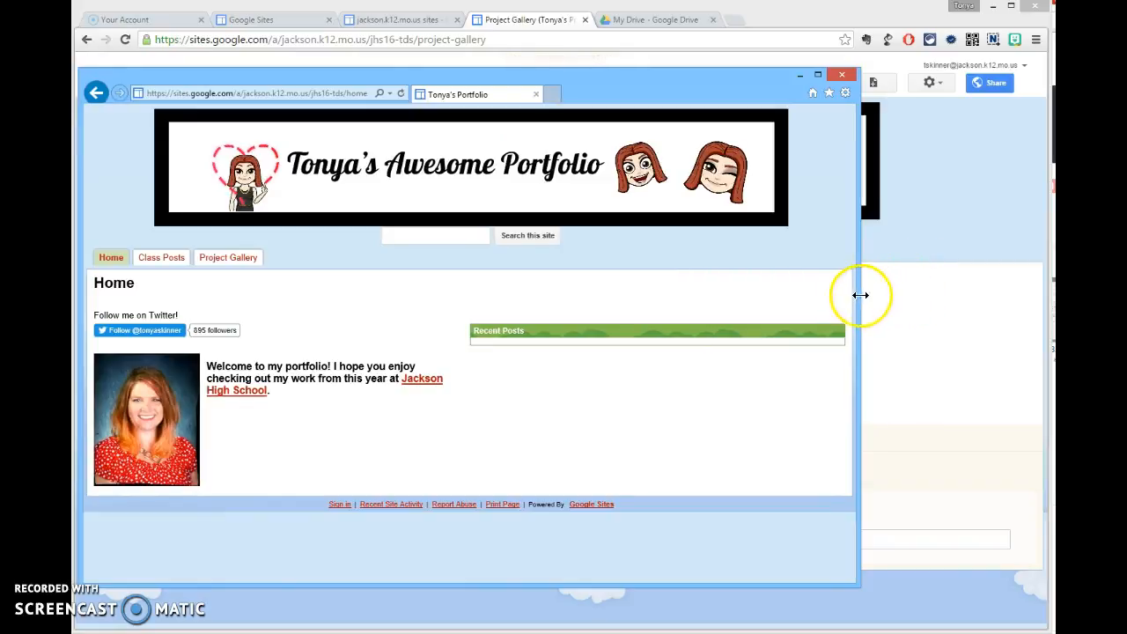
pyautogui.moveTo(860, 297); pyautogui.dragTo(1055, 300)
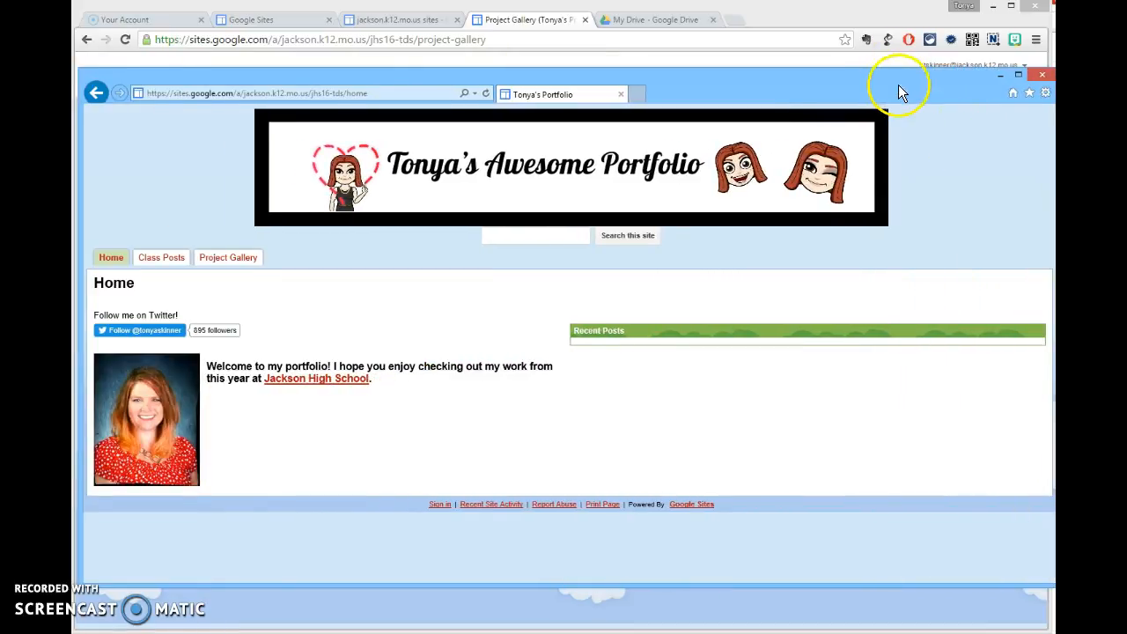
pyautogui.moveTo(899, 88); pyautogui.dragTo(895, 134)
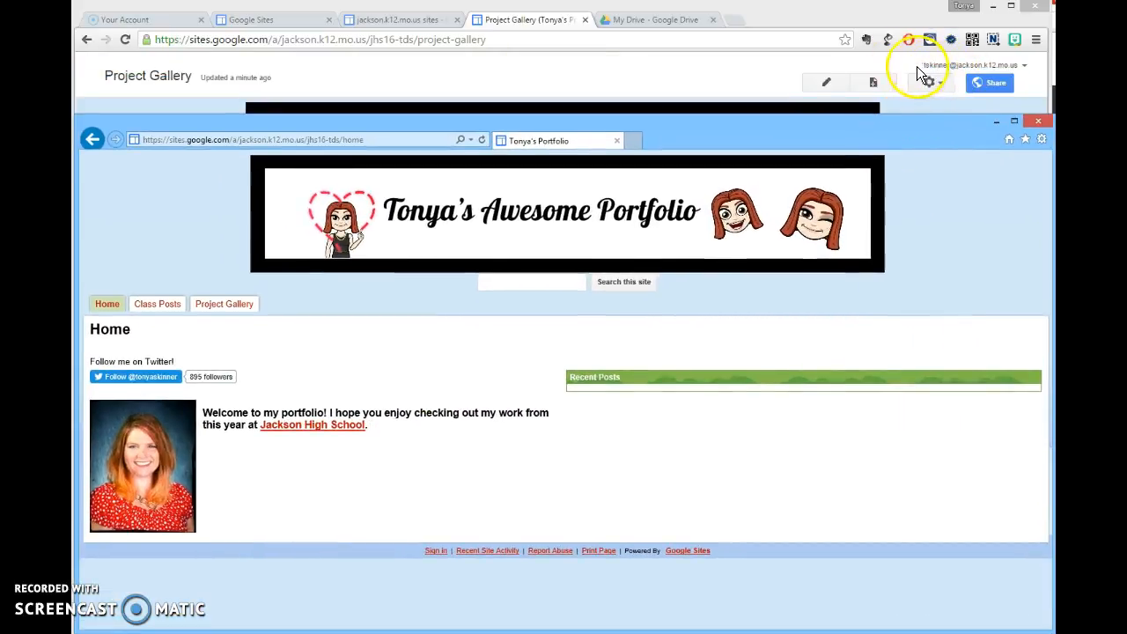
pyautogui.moveTo(767, 121); pyautogui.dragTo(753, 33)
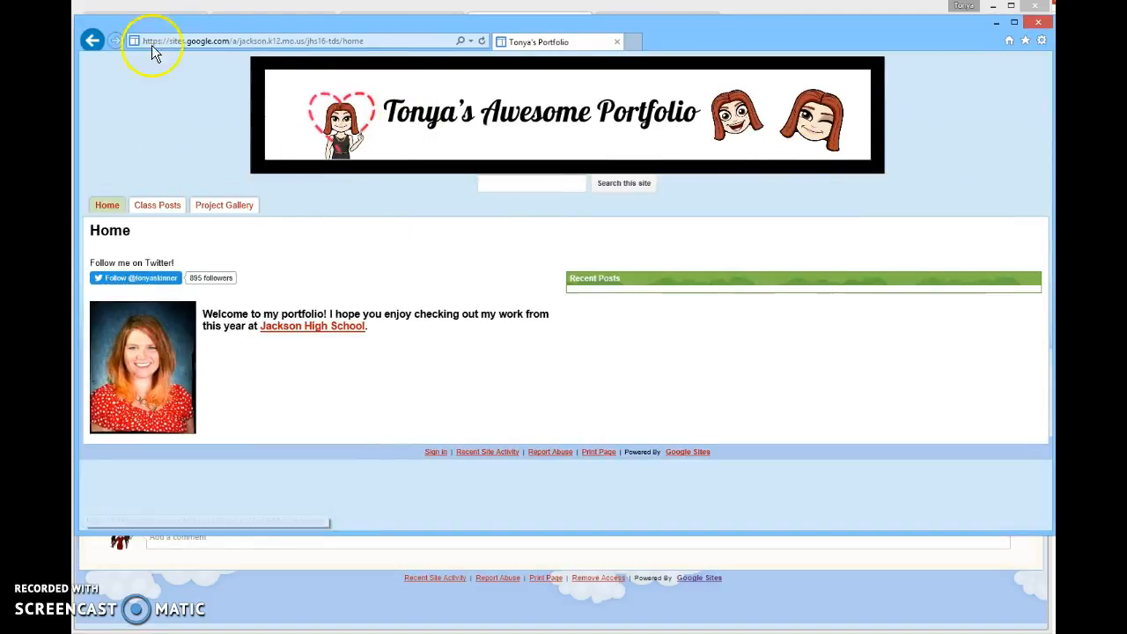
pyautogui.click(229, 210)
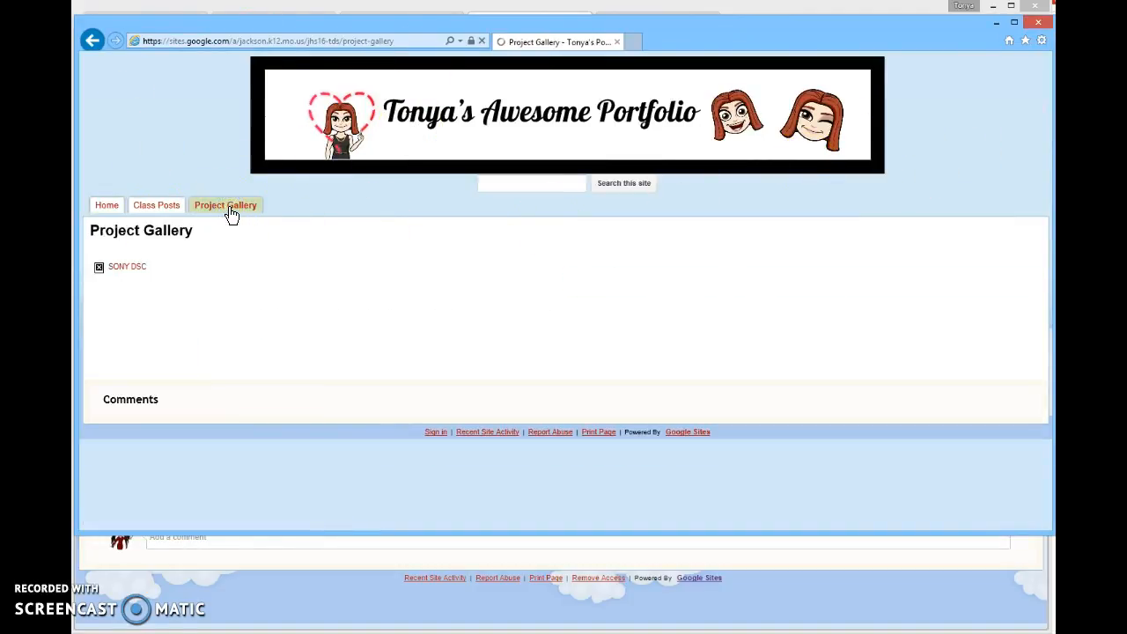
# Follow the SONY DSC image link as a signed-out visitor, return to the gallery page, and minimize that browser window
pyautogui.click(100, 273)
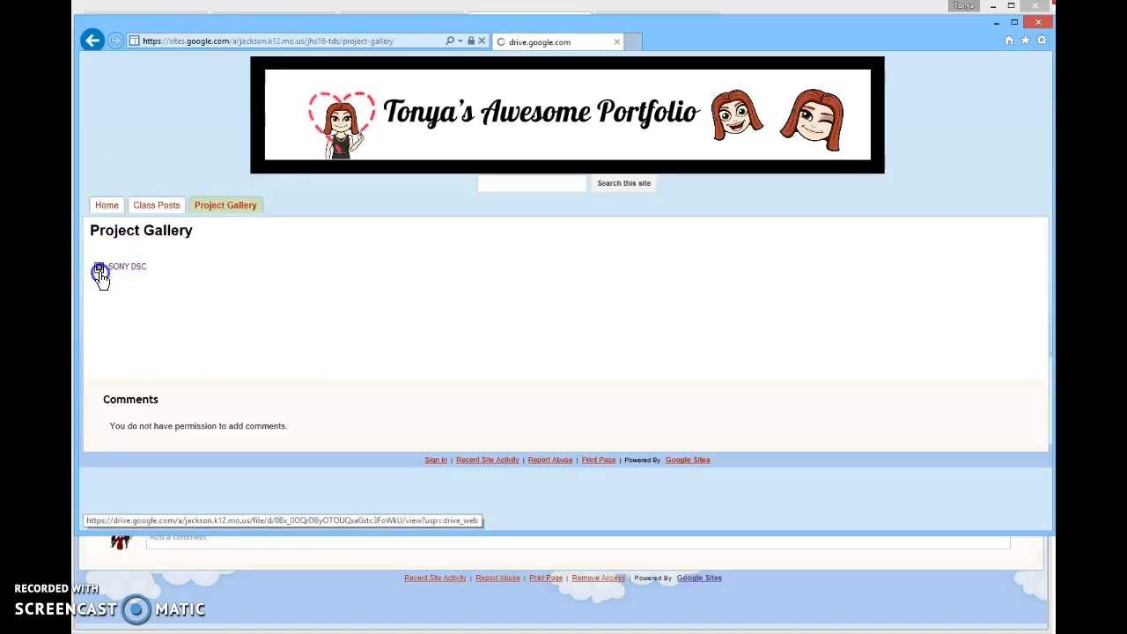
pyautogui.click(116, 273)
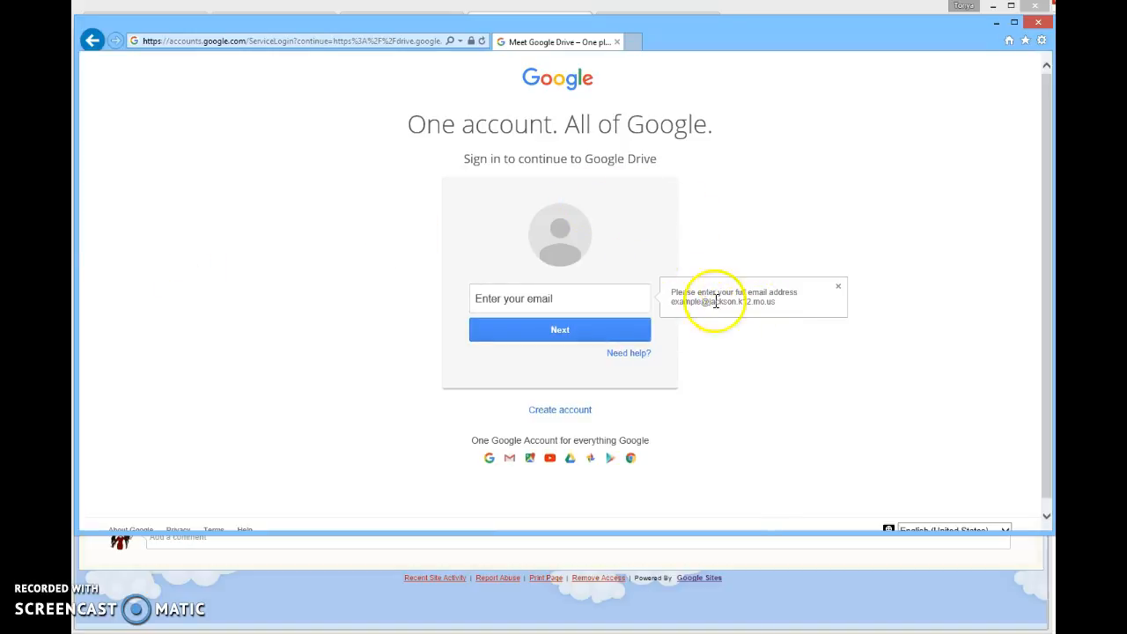
pyautogui.click(92, 40)
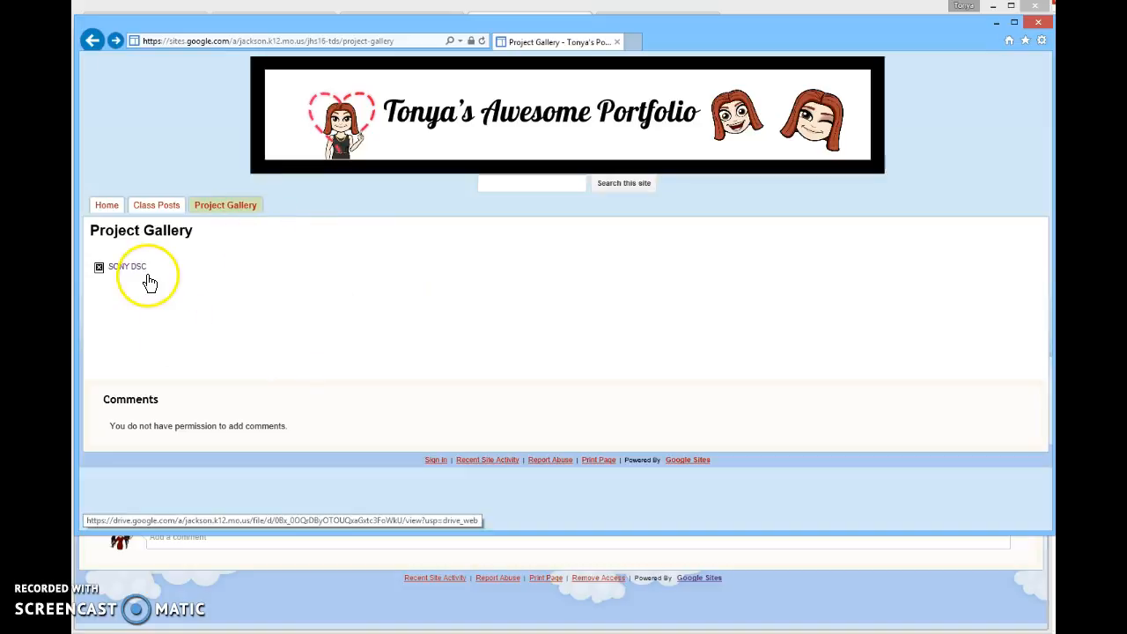
pyautogui.click(996, 23)
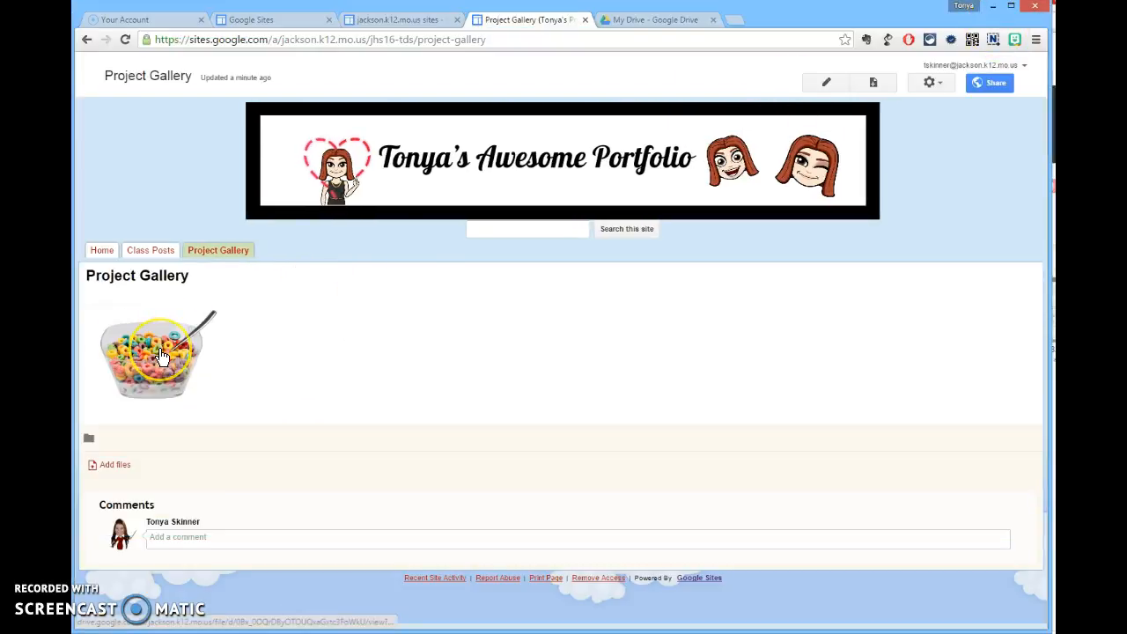
# Switch to Google Drive and set BadFolder's link sharing to On - Public on the web with Can view access
pyautogui.click(616, 20)
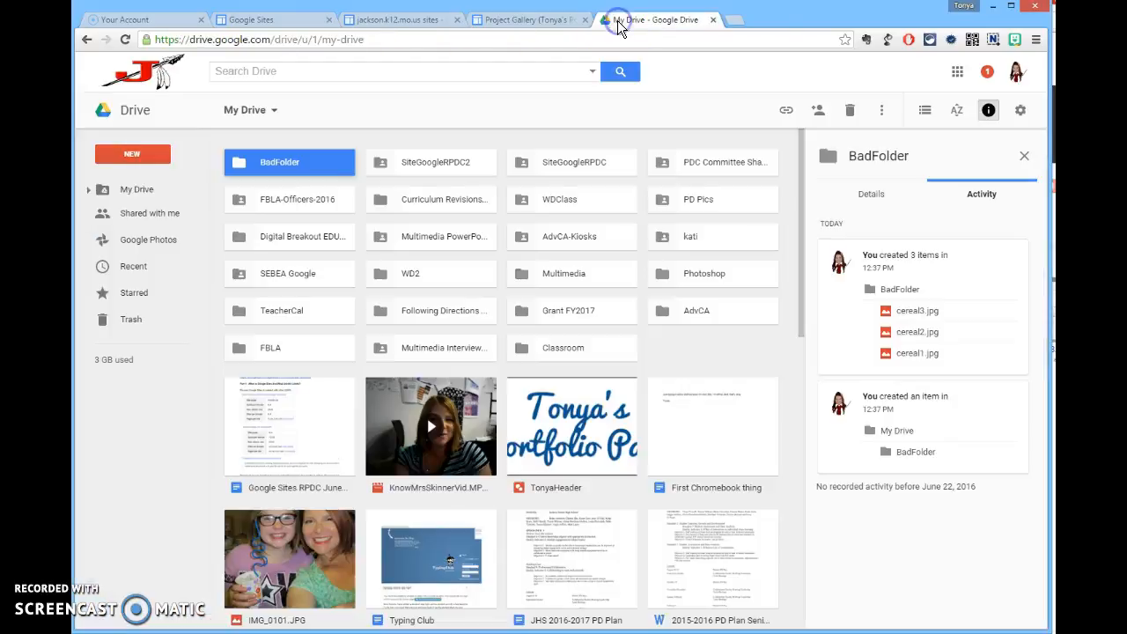
pyautogui.rightClick(244, 165)
pyautogui.click(292, 212)
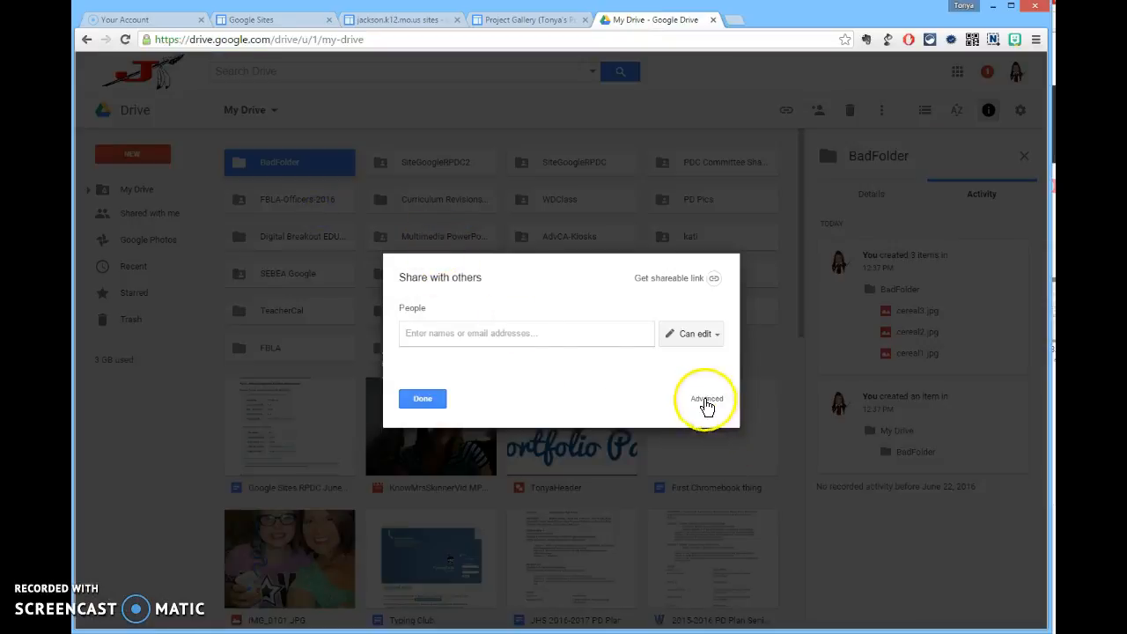
pyautogui.click(707, 401)
pyautogui.click(692, 276)
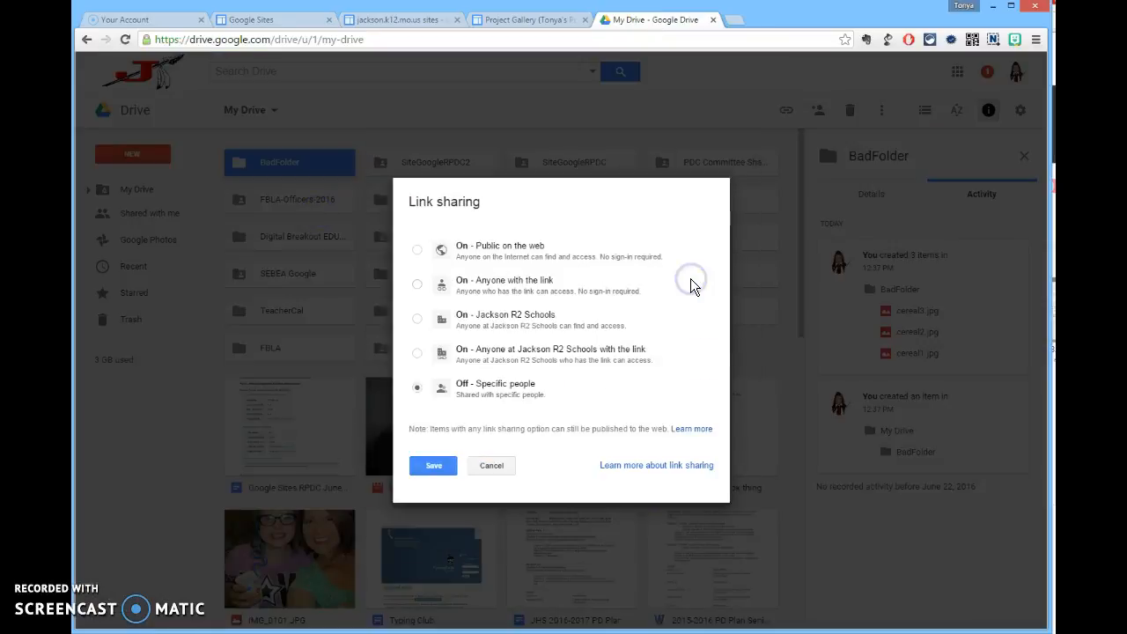
pyautogui.click(417, 250)
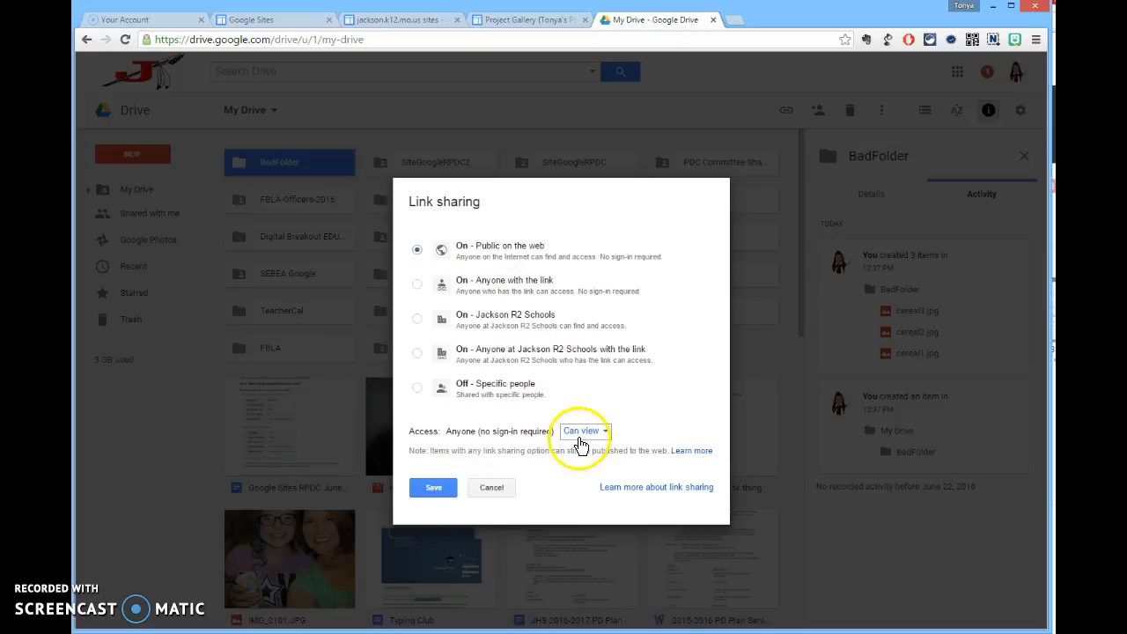
pyautogui.click(437, 490)
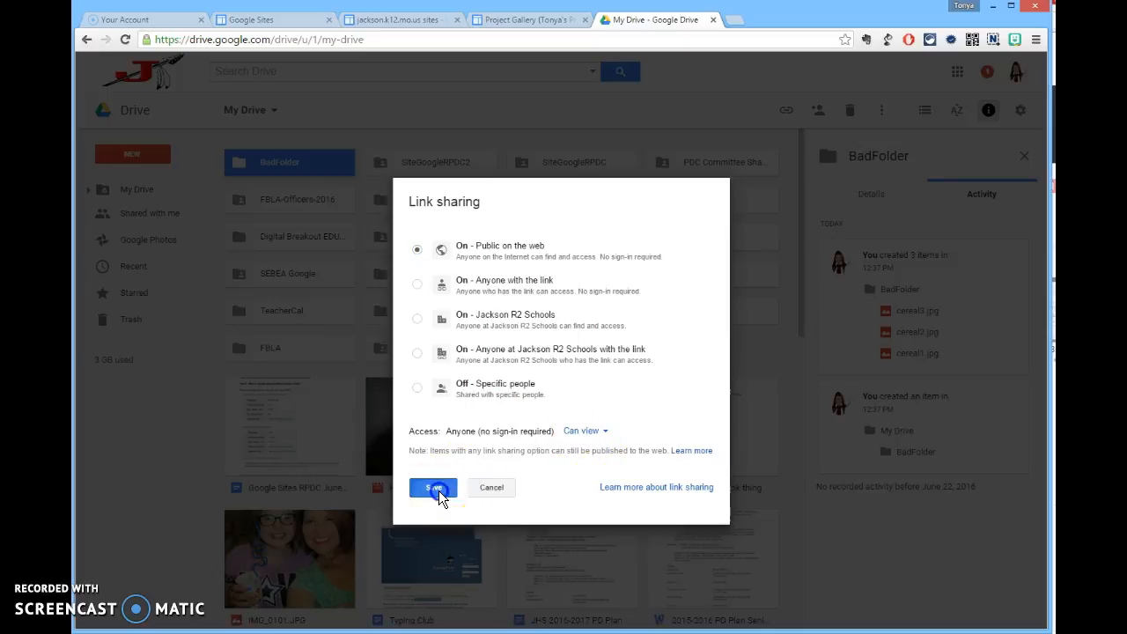
pyautogui.click(420, 507)
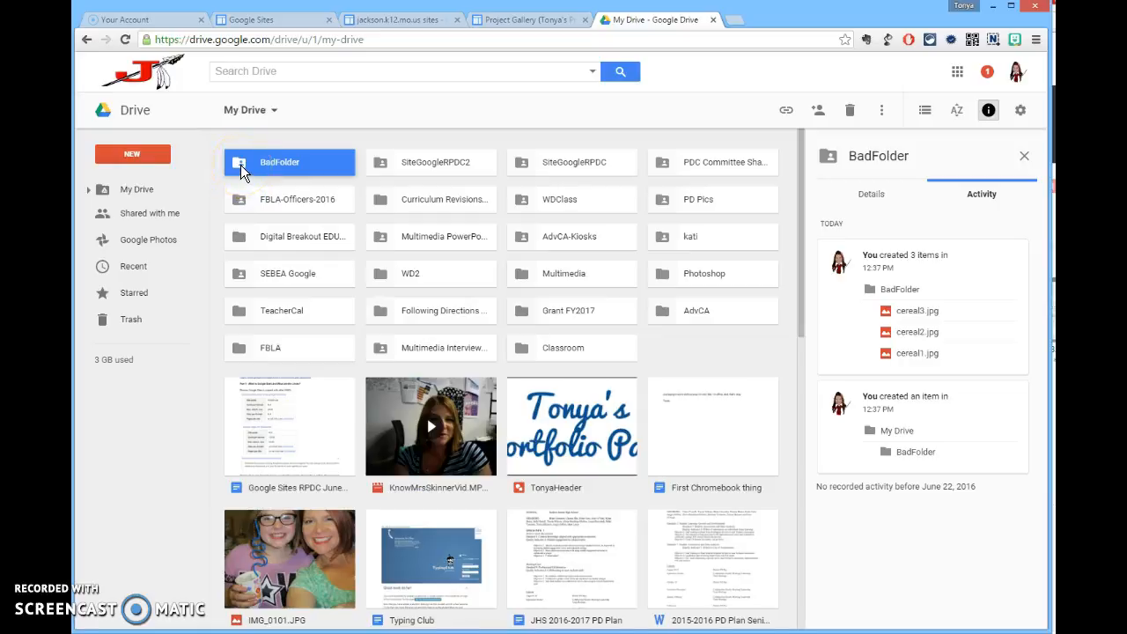
# Reload the Project Gallery page in the signed-out Internet Explorer window to check the image, then minimize the window
pyautogui.click(225, 607)
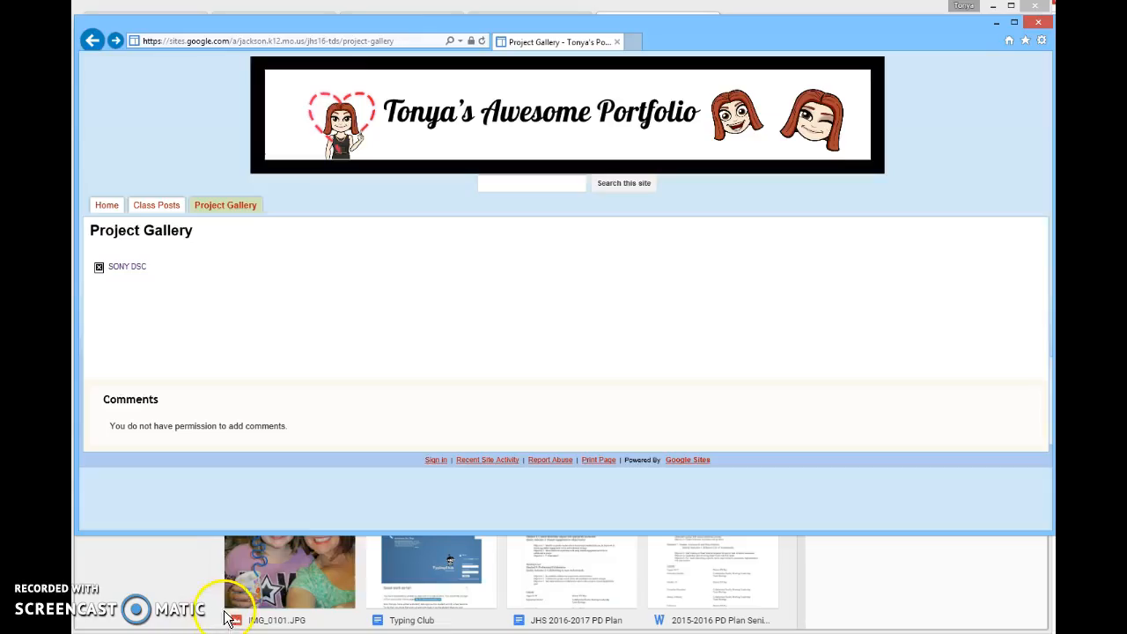
pyautogui.click(481, 40)
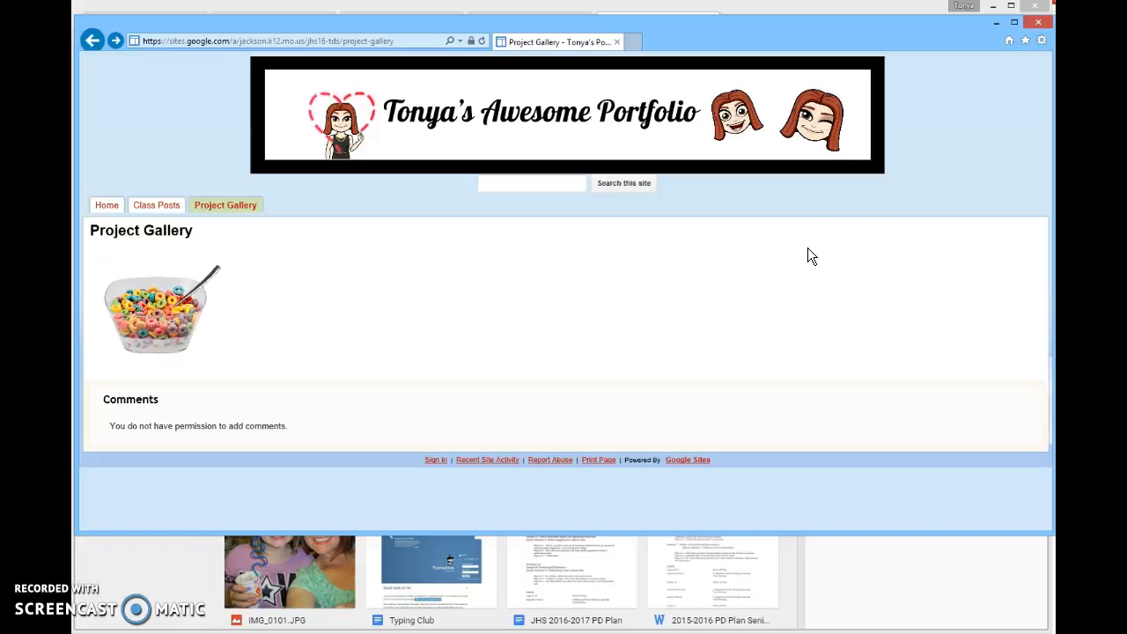
pyautogui.click(996, 23)
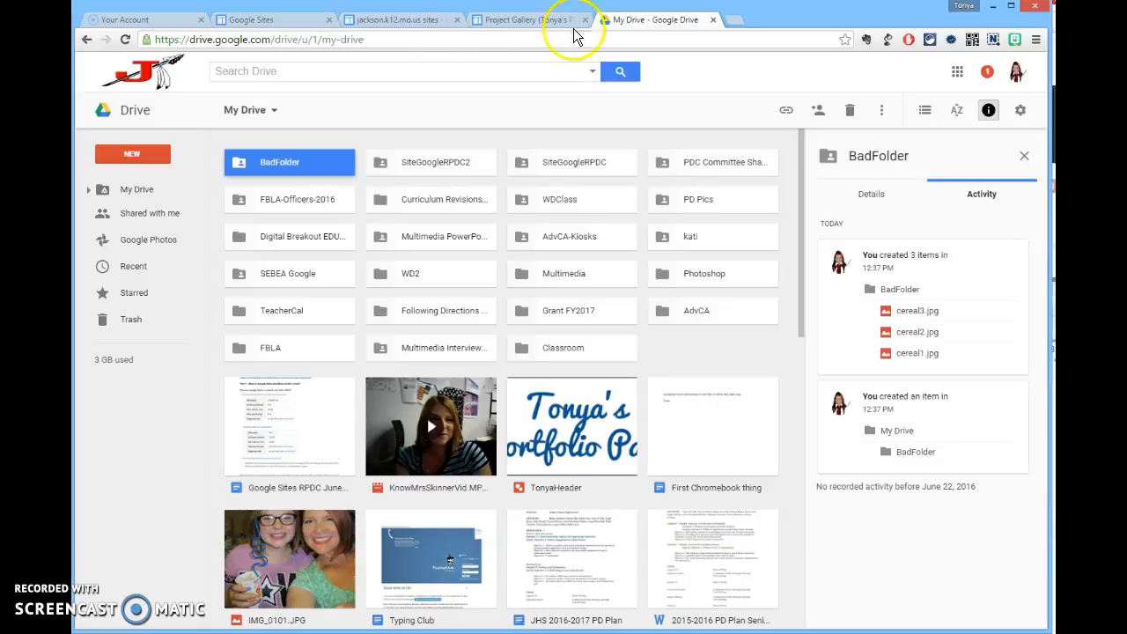
# Return to the Project Gallery page in Google Sites, open it for editing, and remove the cereal image
pyautogui.click(504, 19)
pyautogui.click(868, 82)
pyautogui.click(292, 116)
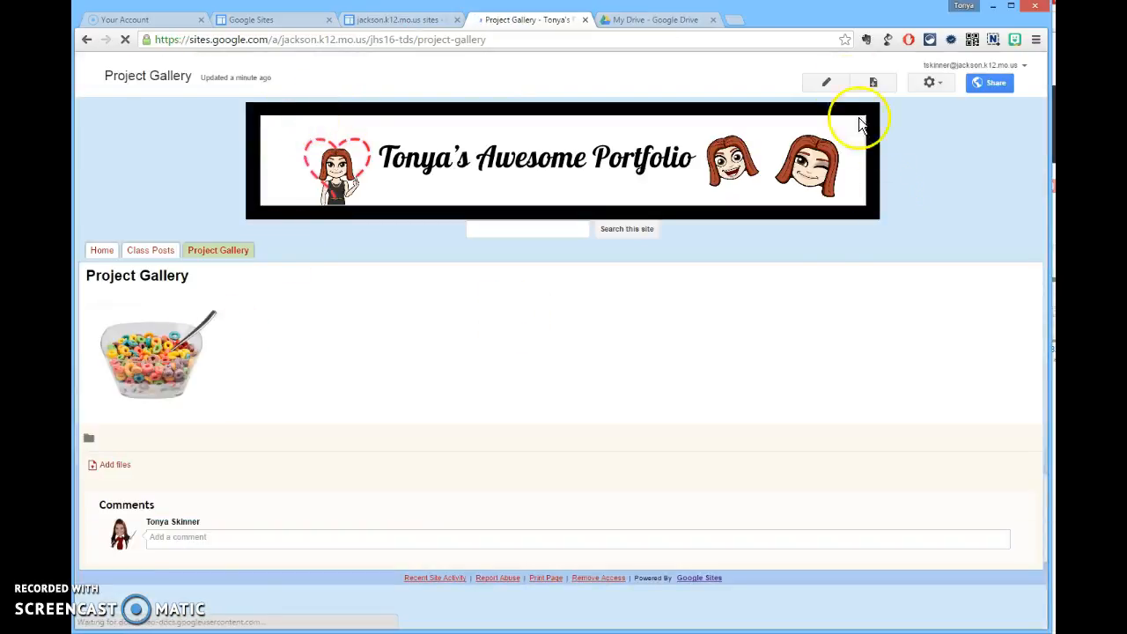
pyautogui.click(826, 82)
pyautogui.click(203, 378)
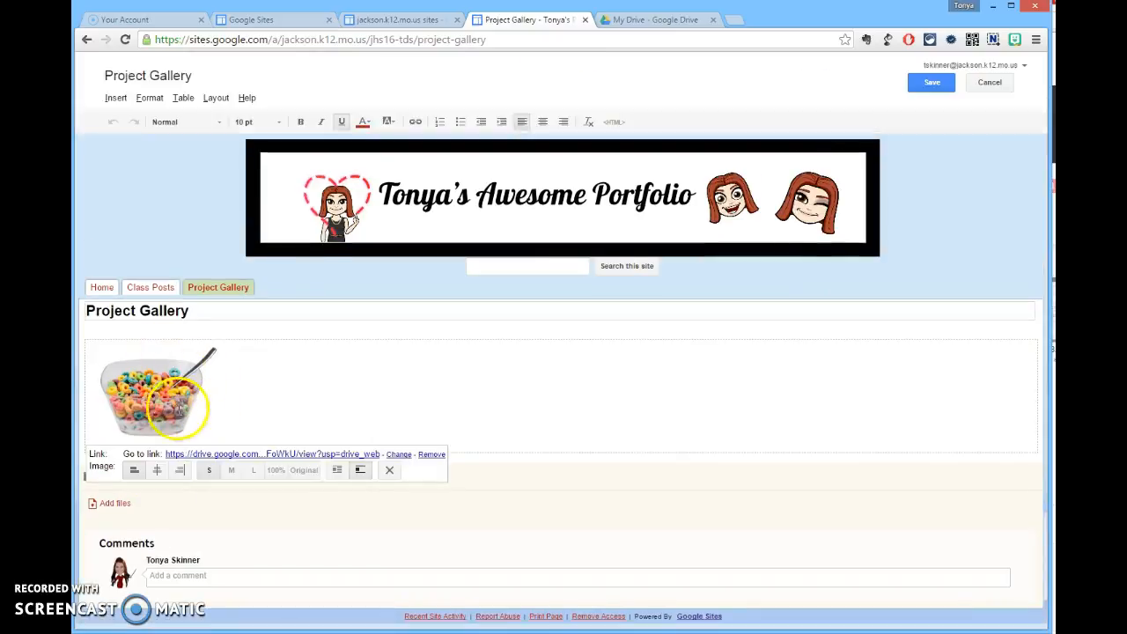
pyautogui.click(390, 469)
pyautogui.click(167, 375)
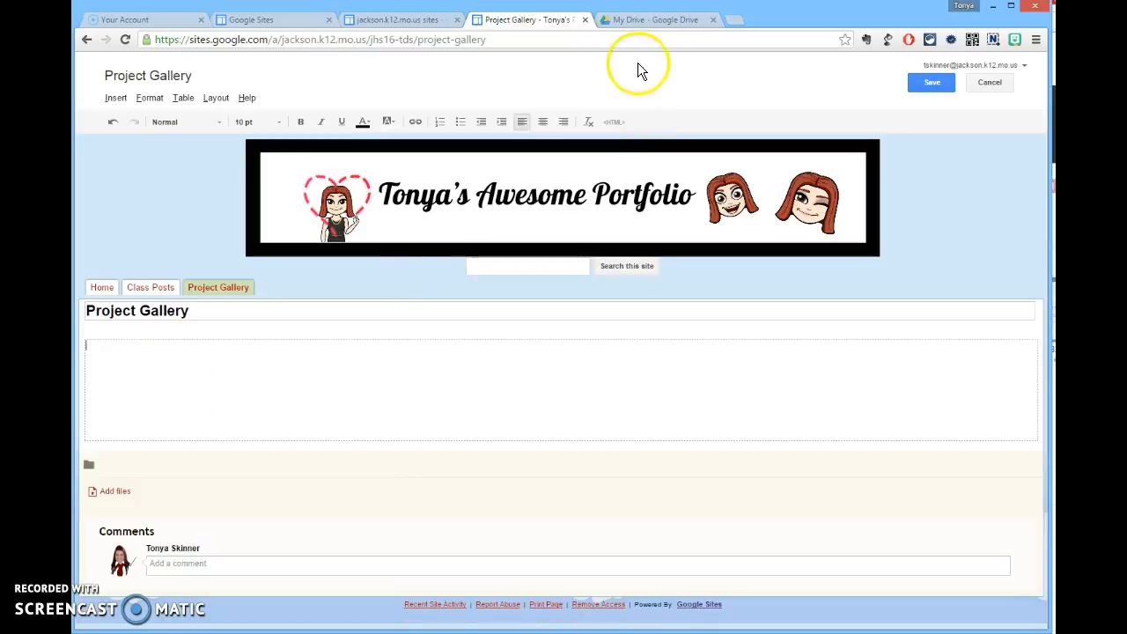
# Switch to Google Drive, open the SiteGoogleRPDC folder to view its images, and bring up the folder's options
pyautogui.click(634, 21)
pyautogui.doubleClick(543, 159)
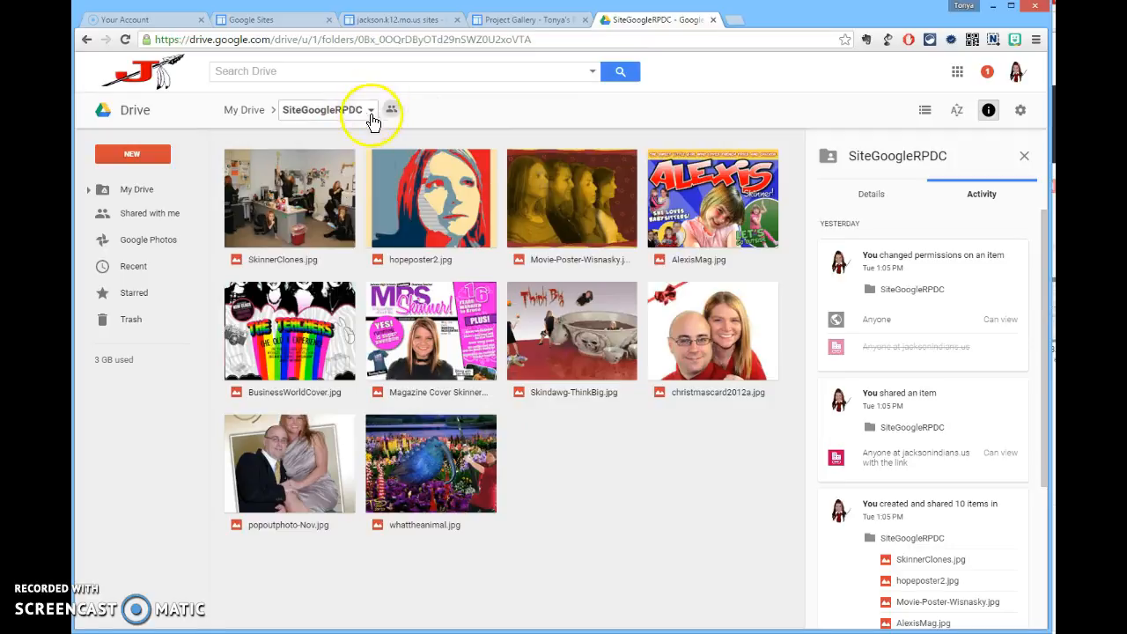
pyautogui.click(297, 113)
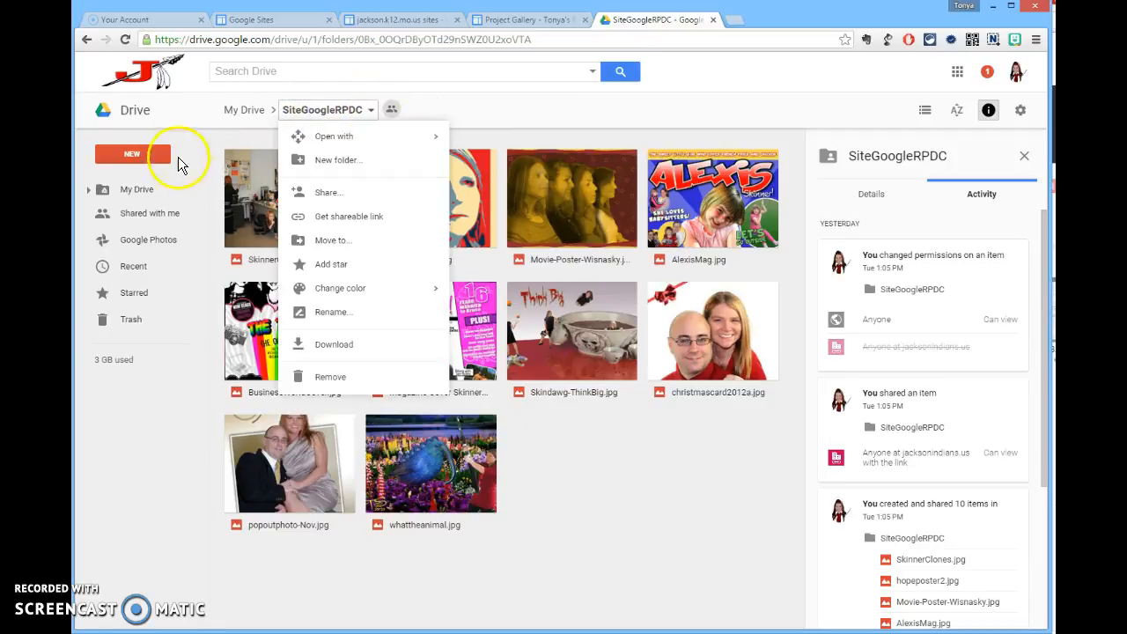
# Return to the Project Gallery page in Google Sites and choose the SiteGoogleRPDC Drive folder for insertion into the empty page body
pyautogui.click(261, 111)
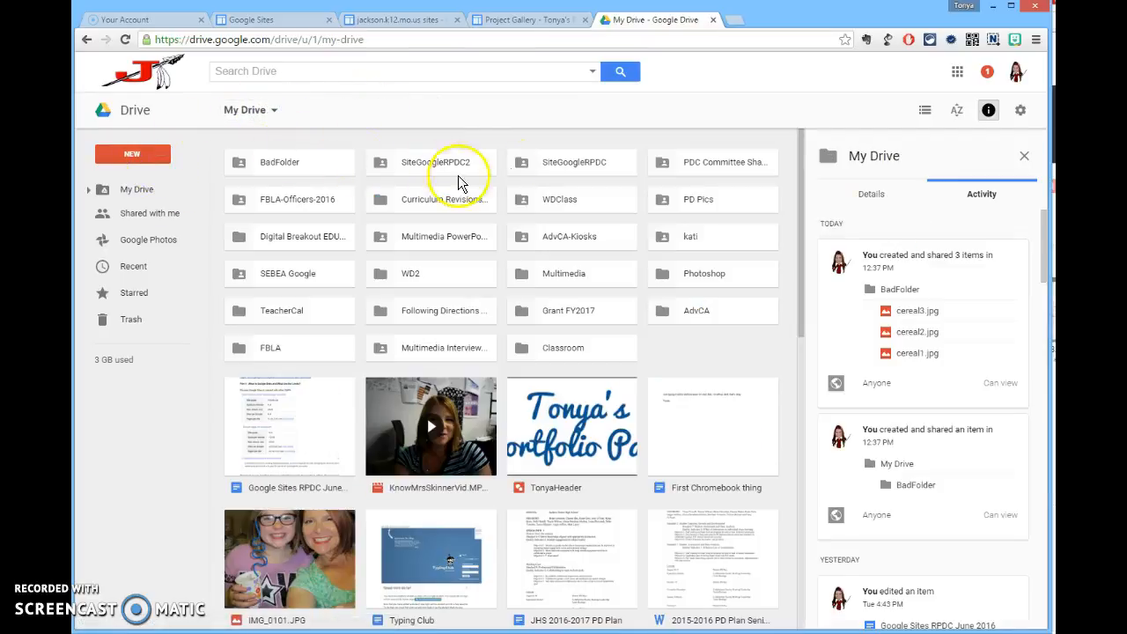
pyautogui.click(515, 18)
pyautogui.click(104, 354)
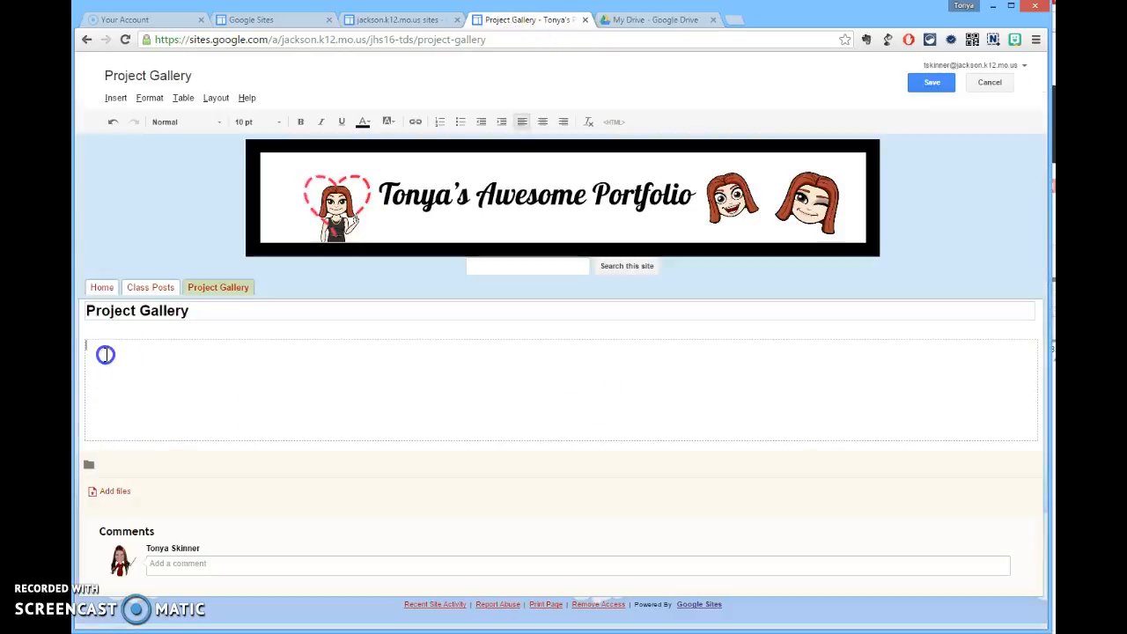
pyautogui.click(116, 102)
pyautogui.click(116, 100)
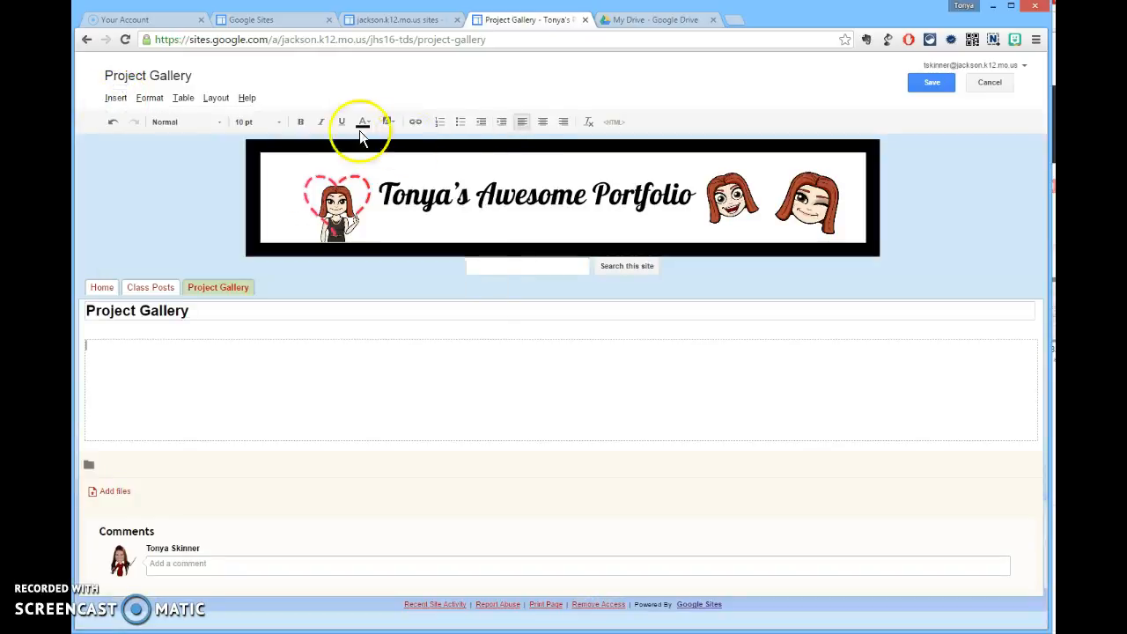
pyautogui.click(119, 99)
pyautogui.moveTo(478, 212)
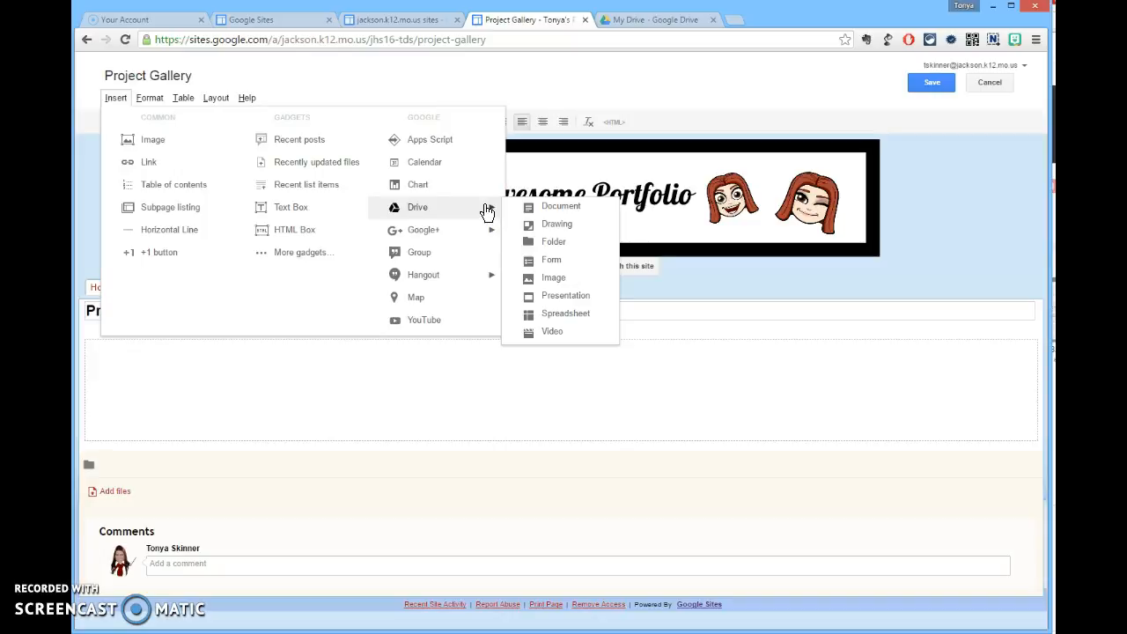
pyautogui.click(554, 243)
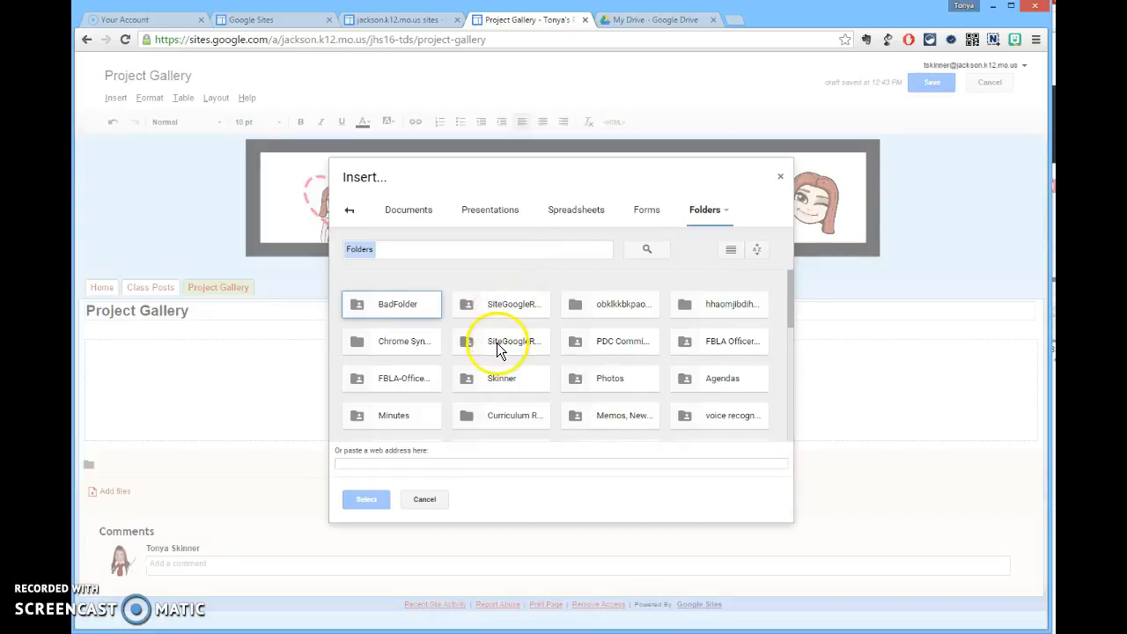
pyautogui.click(496, 343)
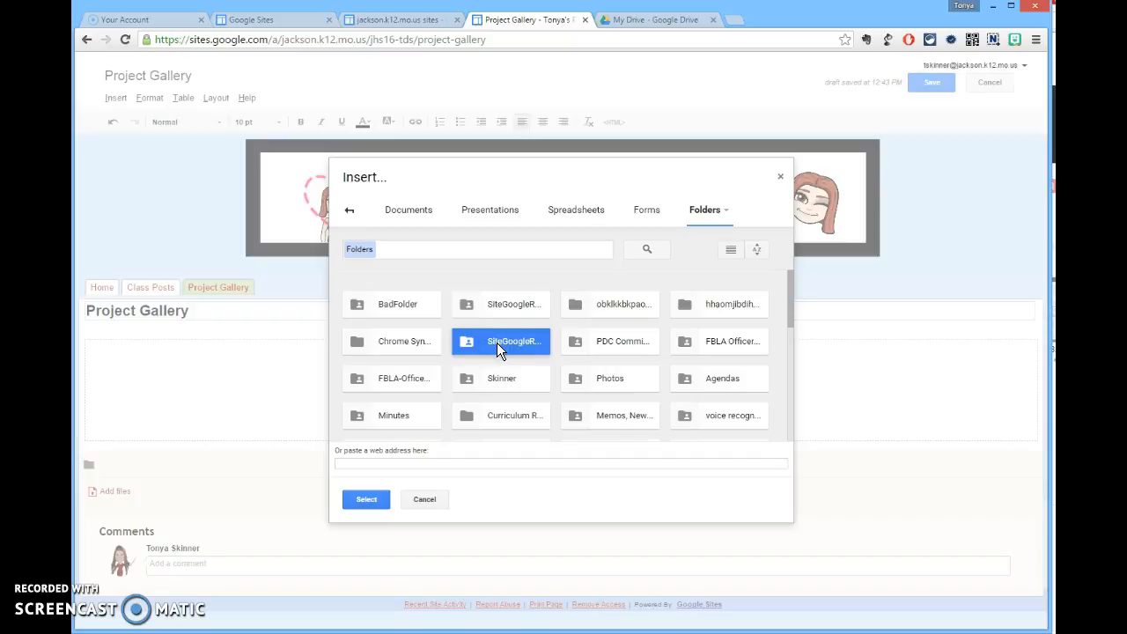
pyautogui.click(367, 500)
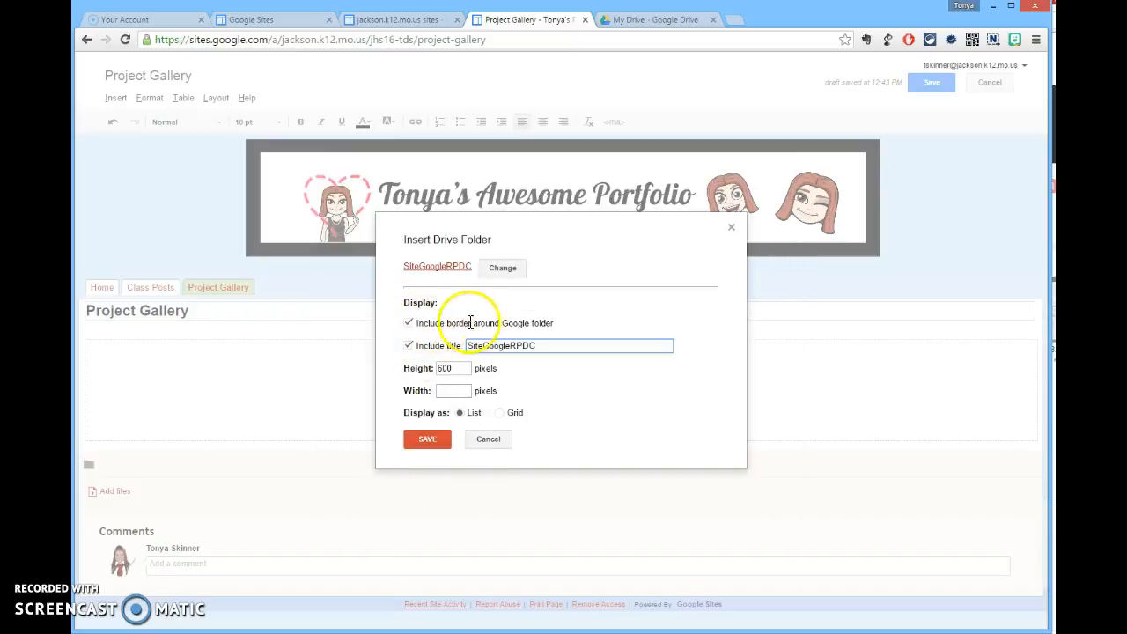
# Insert the SiteGoogleRPDC folder as a list without border or title, and save the Project Gallery page
pyautogui.click(410, 324)
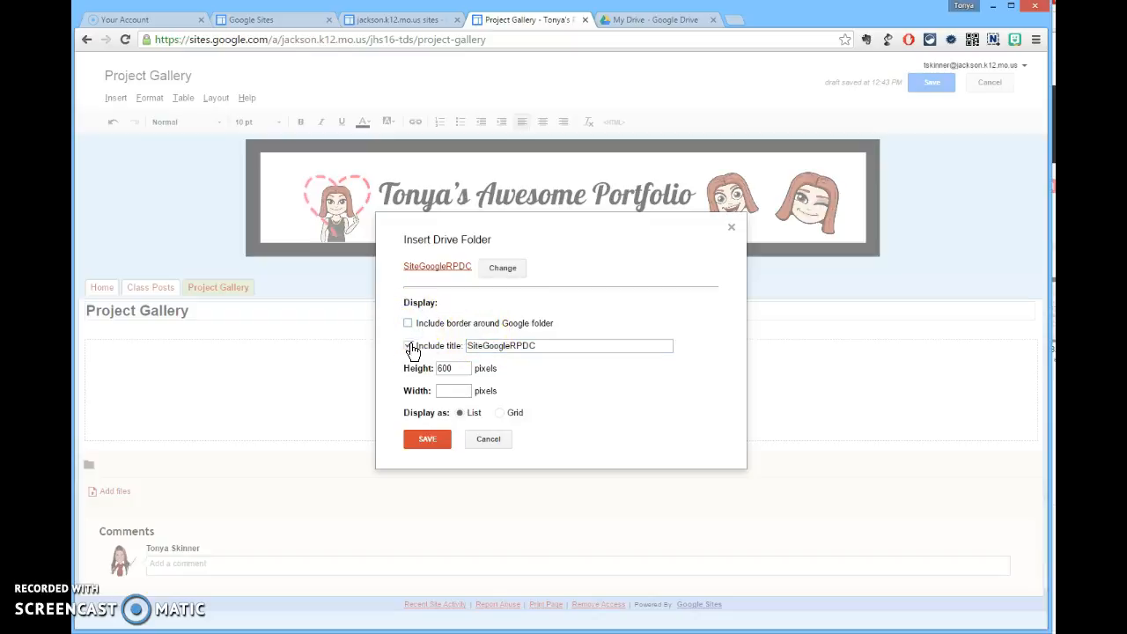
pyautogui.click(410, 347)
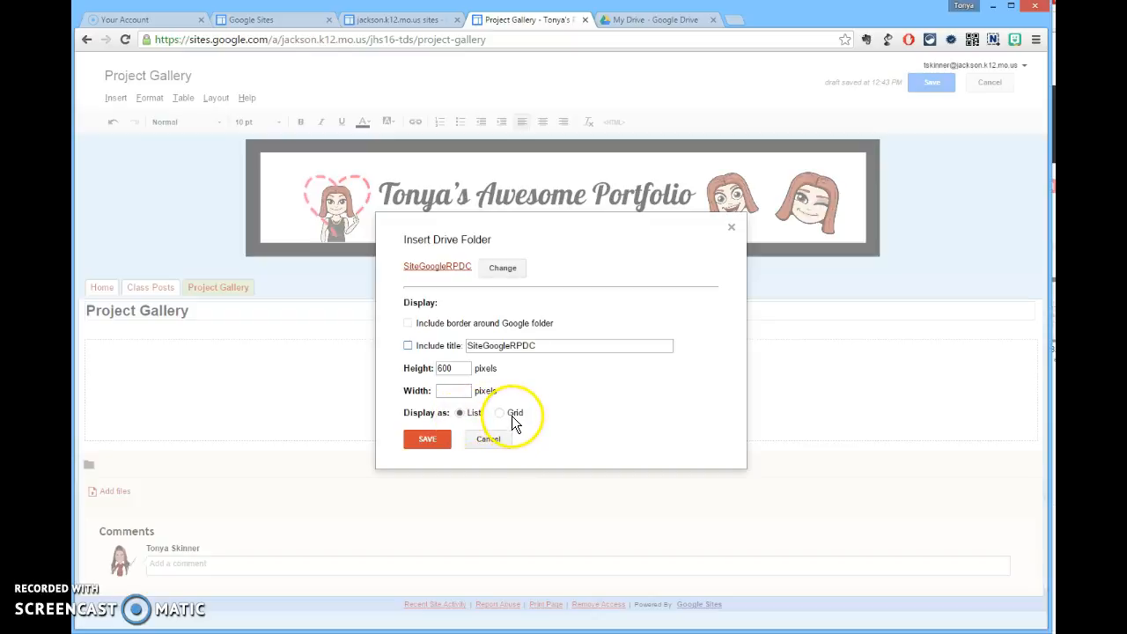
pyautogui.click(427, 438)
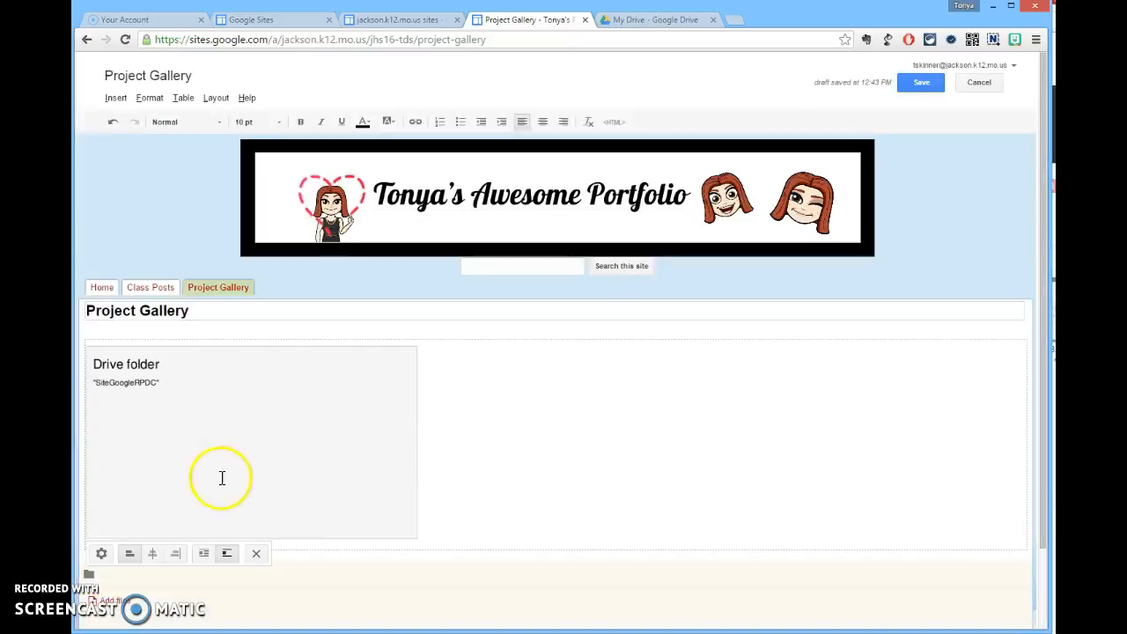
pyautogui.click(915, 83)
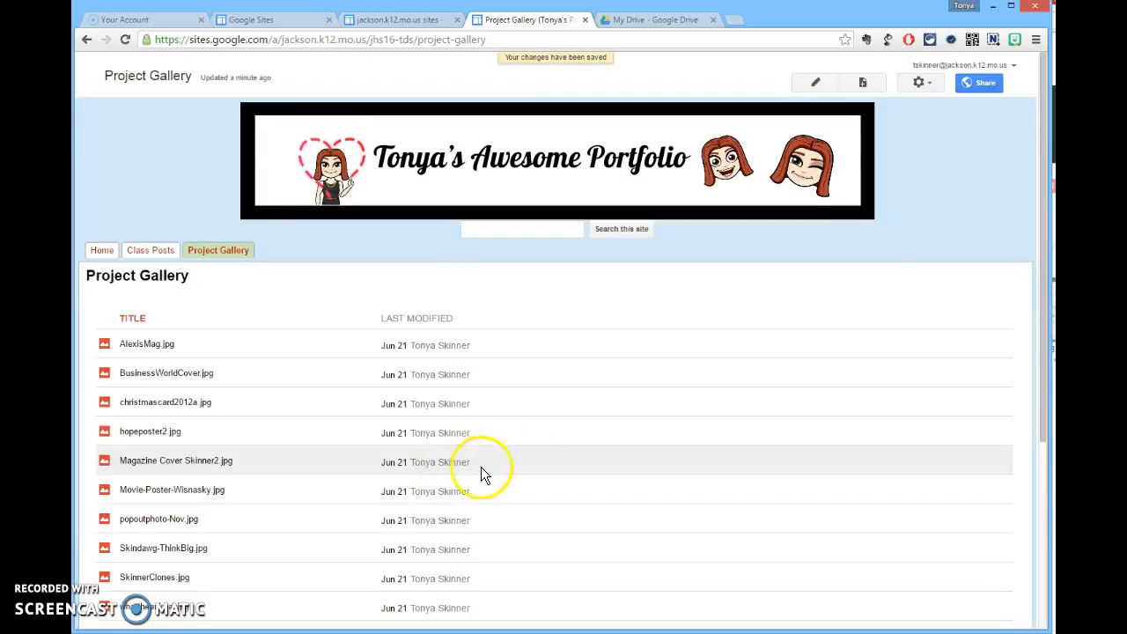
# Look through the embedded file list, open AlexisMag.jpg to view it, and close the image
pyautogui.scroll(-2, 660, 516)
pyautogui.scroll(2, 683, 526)
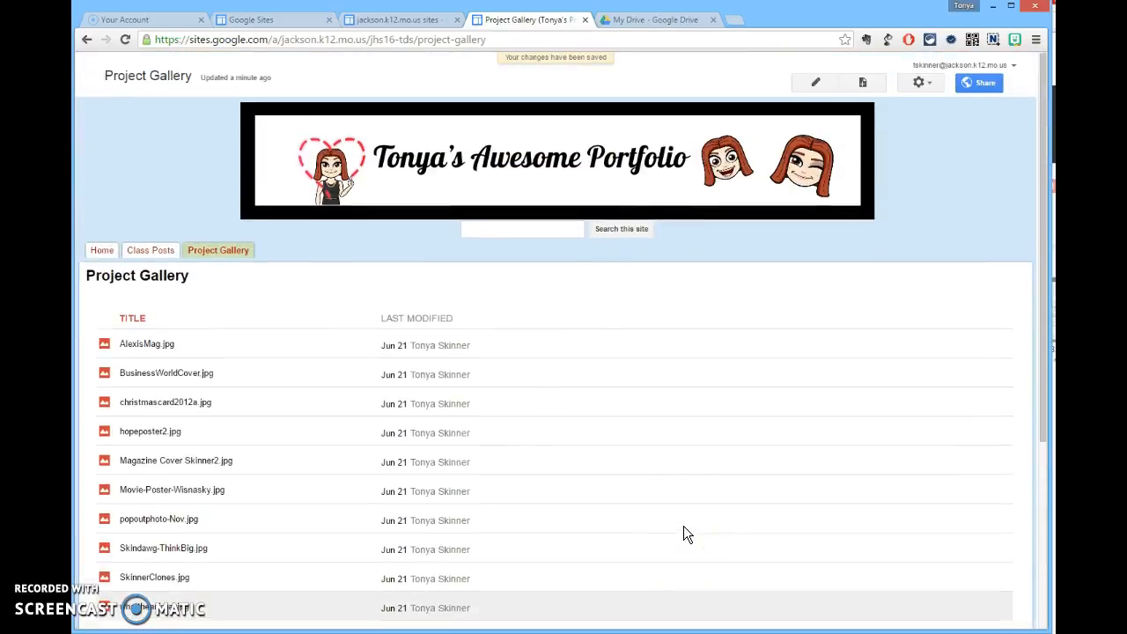
pyautogui.click(161, 350)
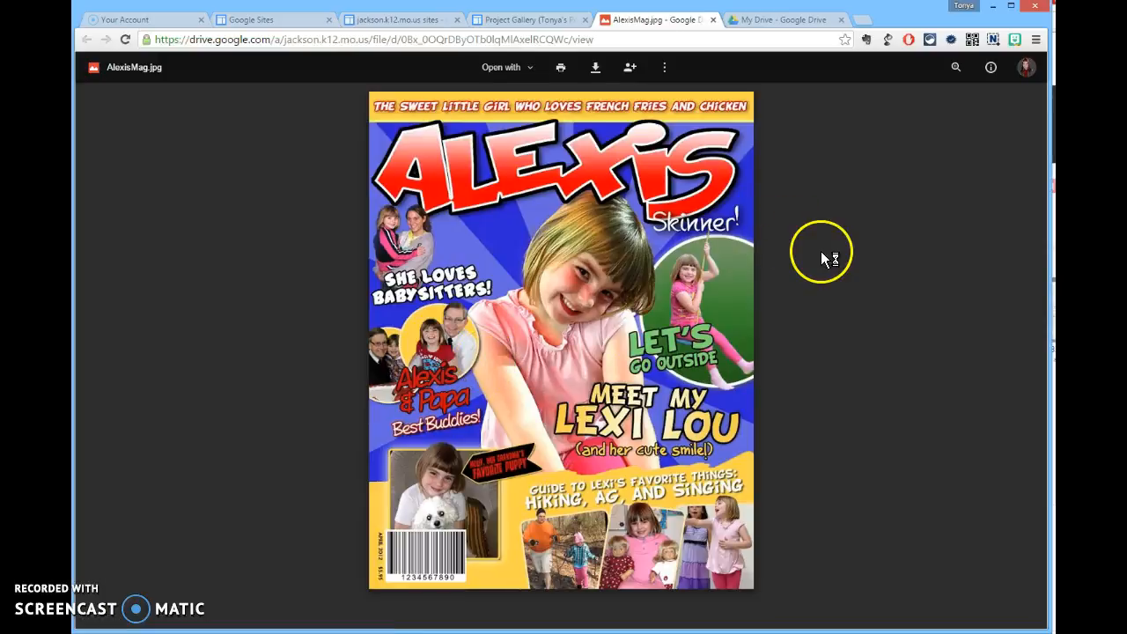
pyautogui.click(713, 20)
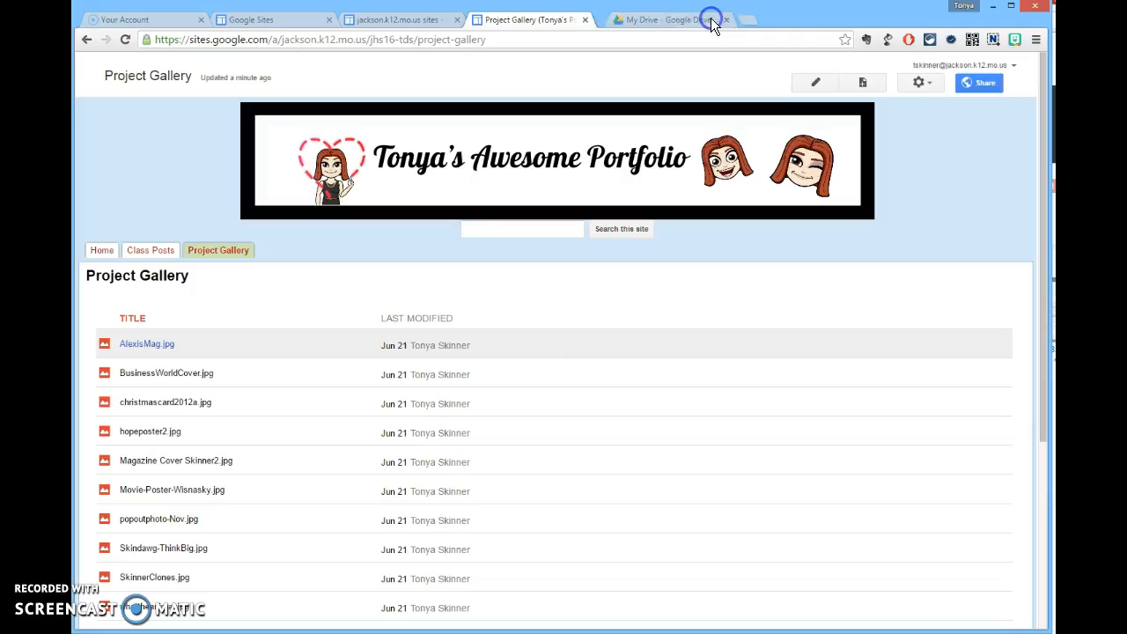
# Edit the Project Gallery page, change the embedded Drive folder's display to Grid, and save the page
pyautogui.click(811, 82)
pyautogui.click(192, 464)
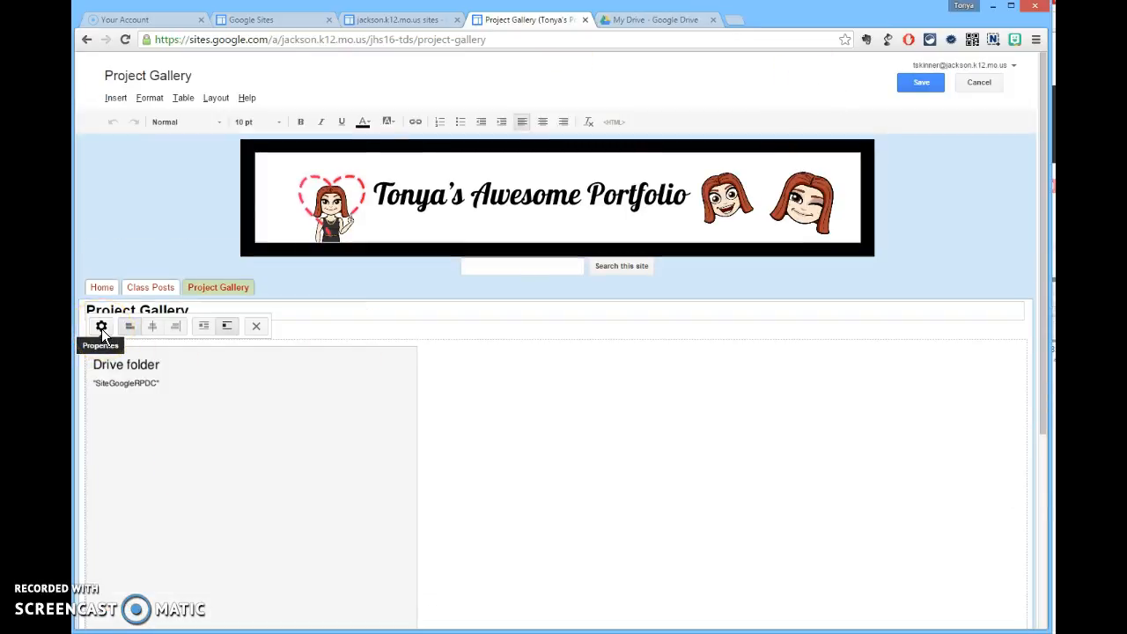
pyautogui.click(102, 328)
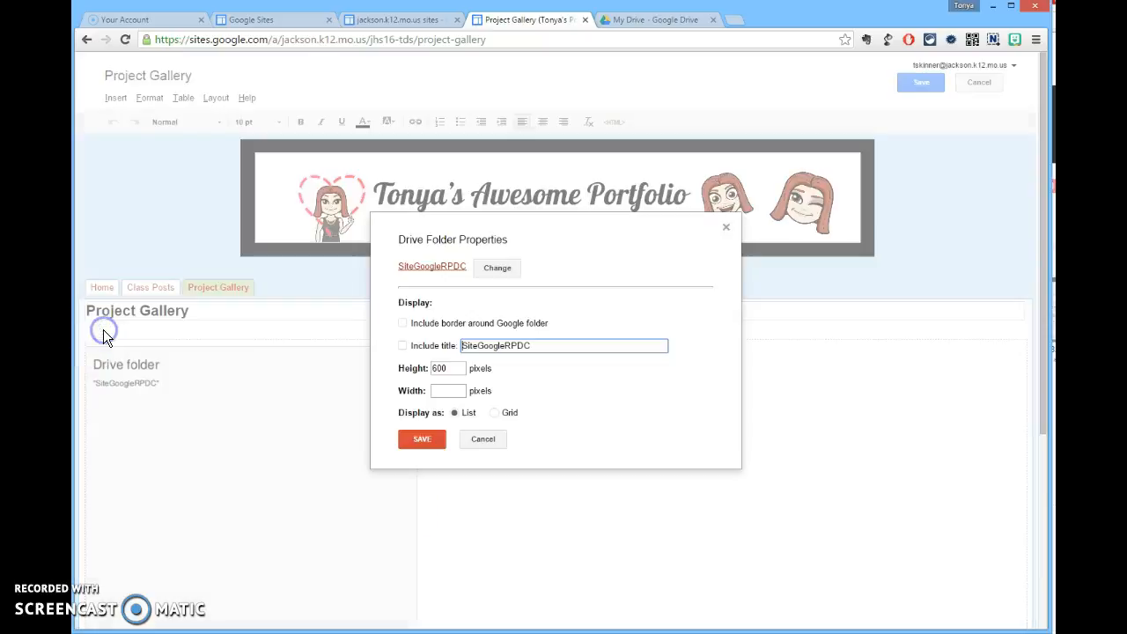
pyautogui.click(494, 413)
pyautogui.click(504, 417)
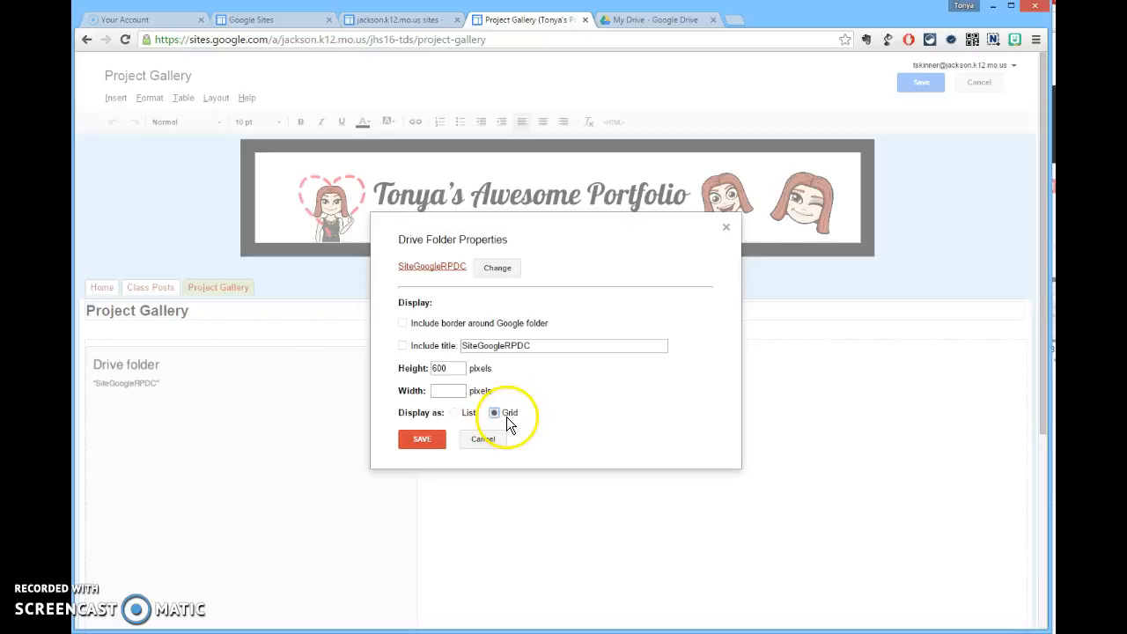
pyautogui.click(424, 440)
pyautogui.click(920, 84)
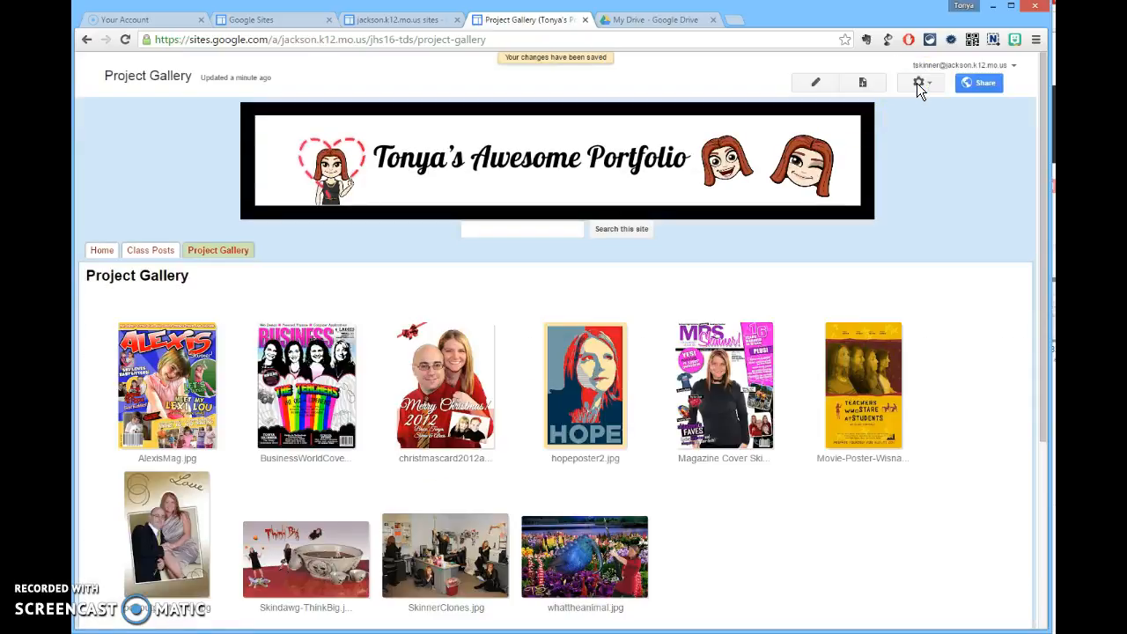
# Open hopeposter2.jpg from the gallery grid to view it full size, and close the image
pyautogui.click(746, 510)
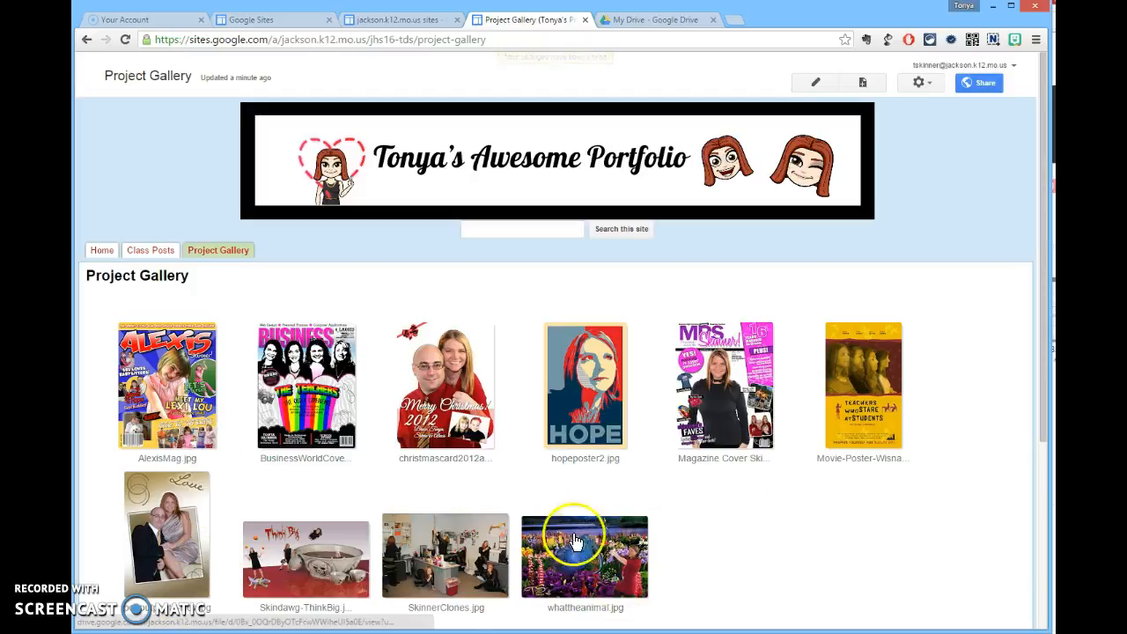
pyautogui.click(608, 393)
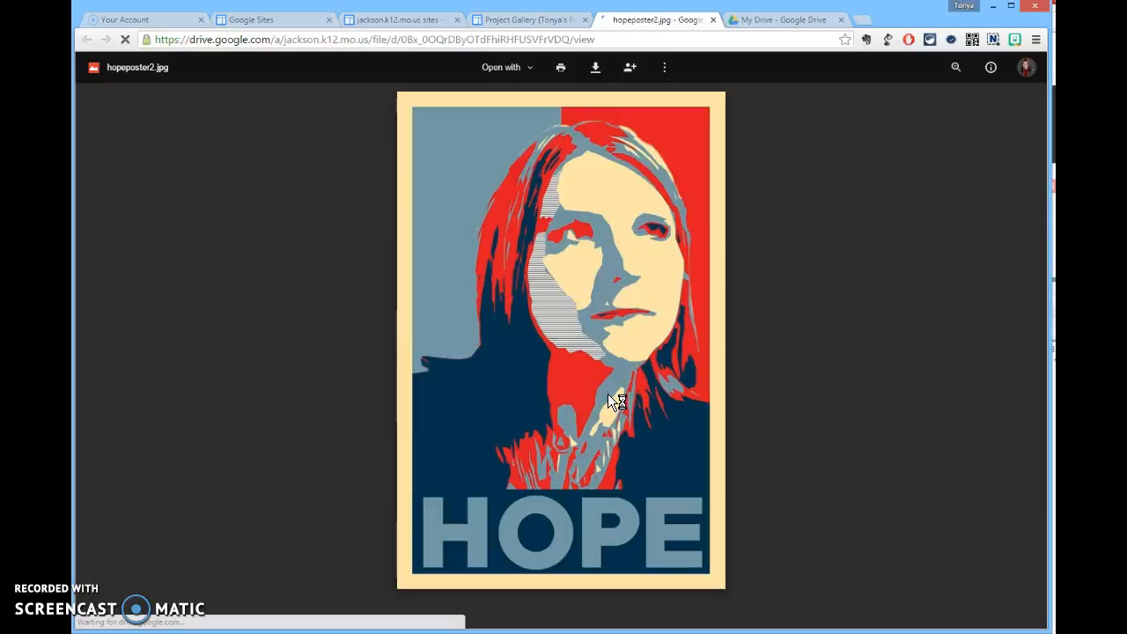
pyautogui.click(713, 20)
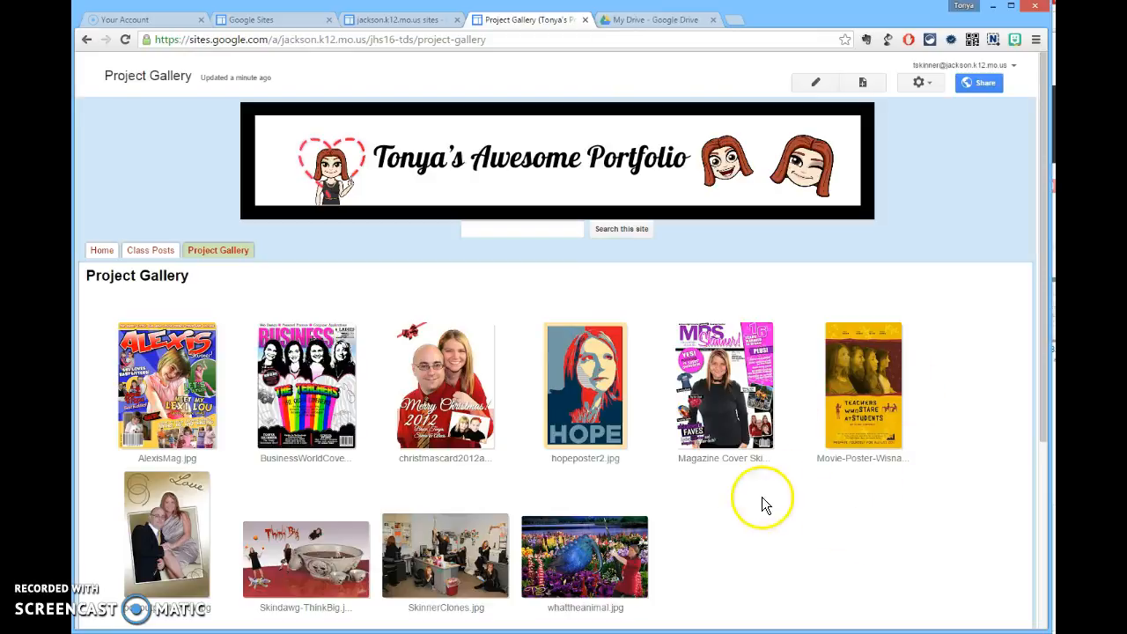
# Edit the Project Gallery page, change its layout to One column, and place the cursor in the section above the Drive folder
pyautogui.click(828, 82)
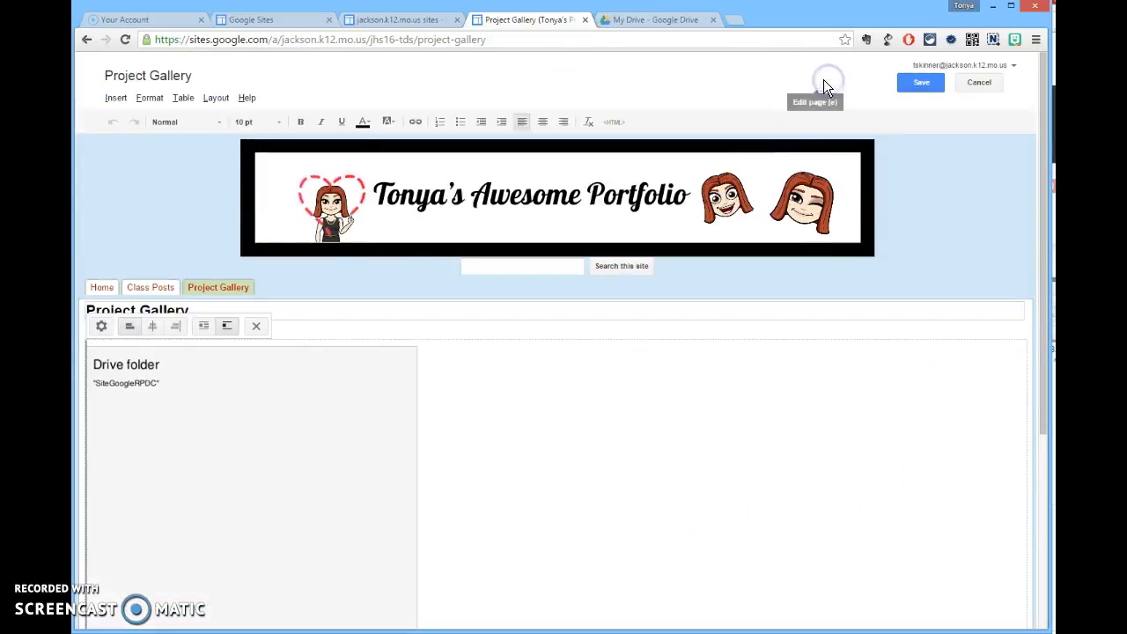
pyautogui.scroll(-2, 520, 511)
pyautogui.scroll(-2, 528, 519)
pyautogui.scroll(1, 524, 498)
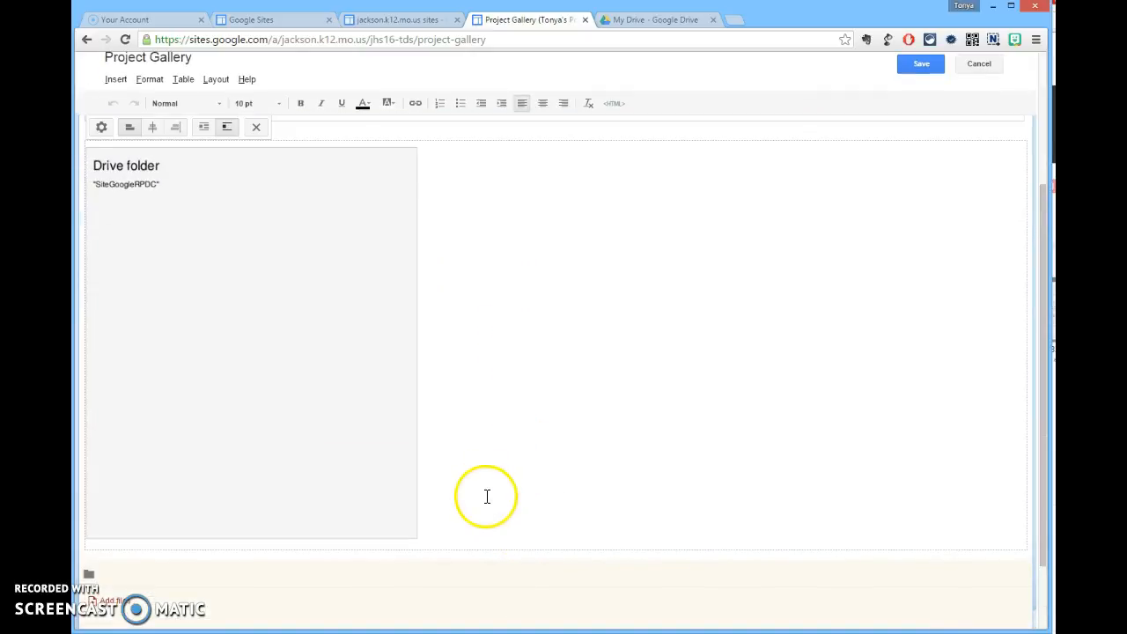
pyautogui.click(526, 481)
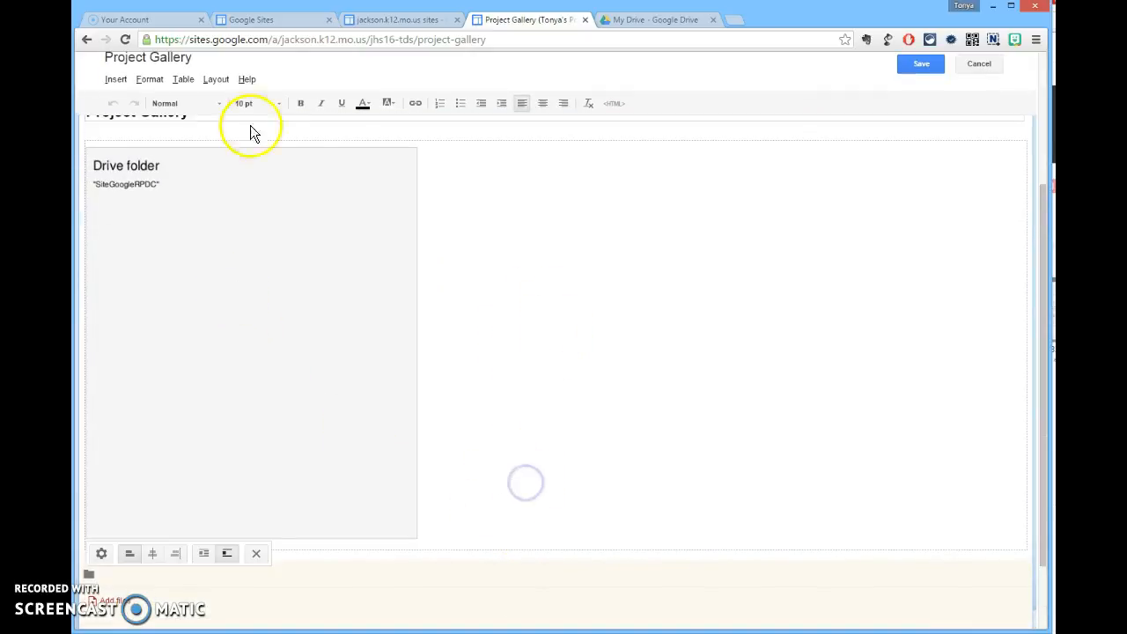
pyautogui.click(218, 80)
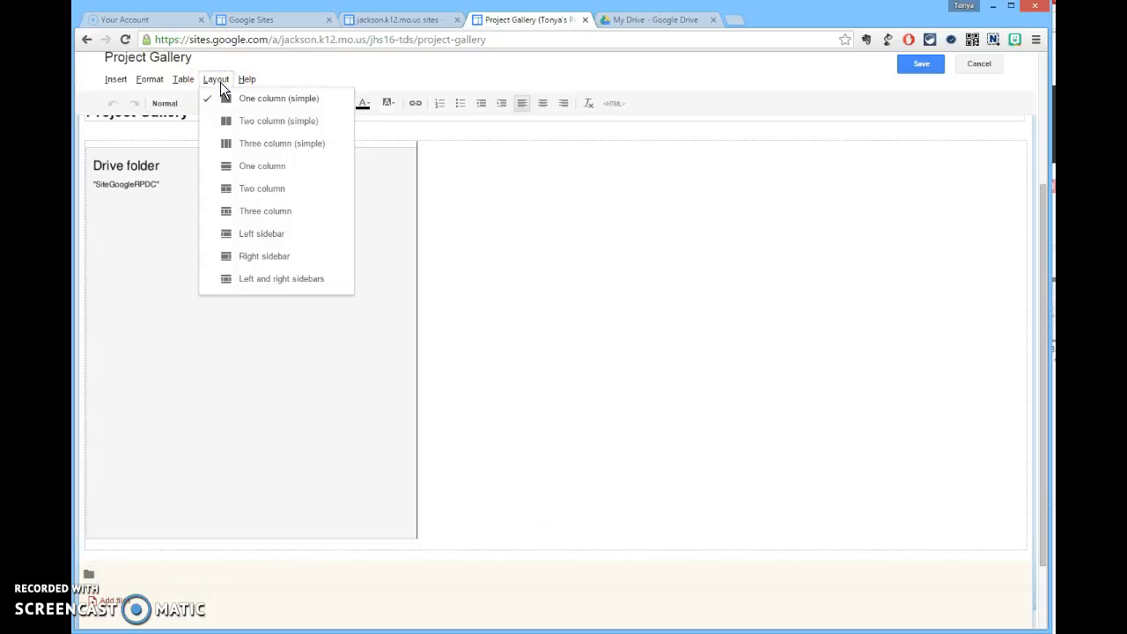
pyautogui.click(246, 167)
pyautogui.scroll(-2, 513, 437)
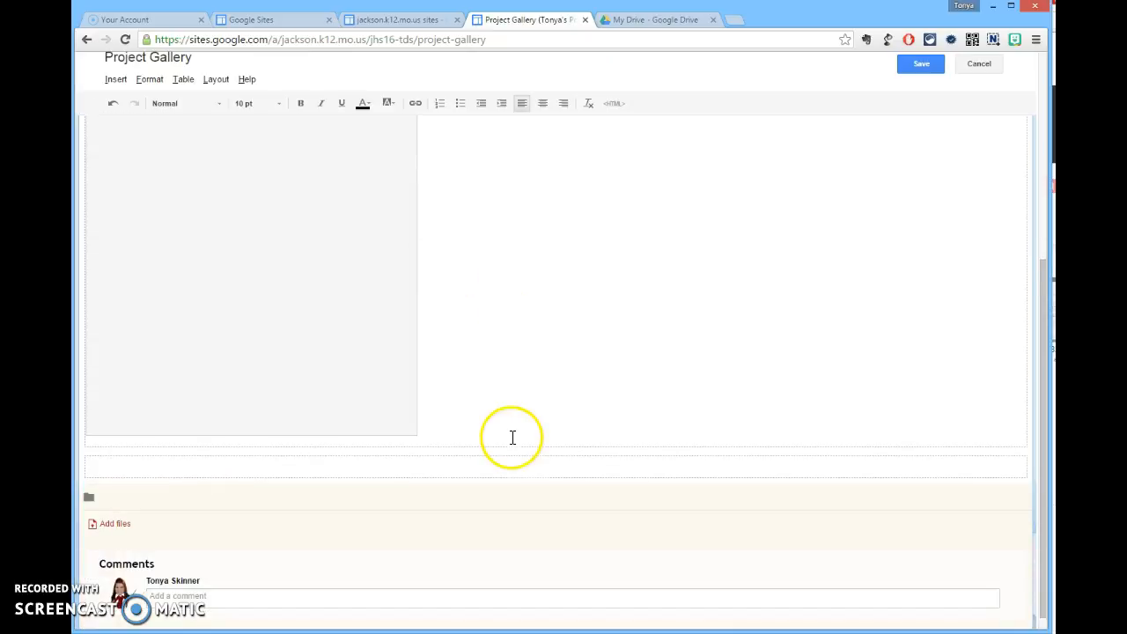
pyautogui.scroll(3, 513, 438)
pyautogui.click(101, 216)
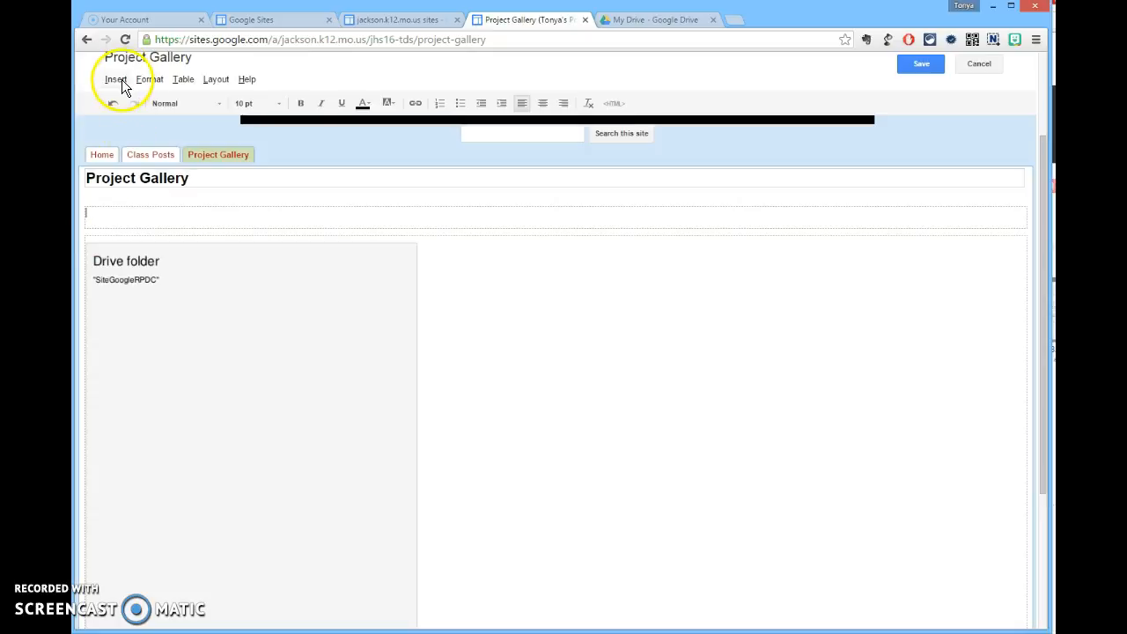
# Switch to Google Drive, view the contents of the SiteGoogleRPDC and SiteGoogleRPDC2 folders, and return to My Drive
pyautogui.click(634, 25)
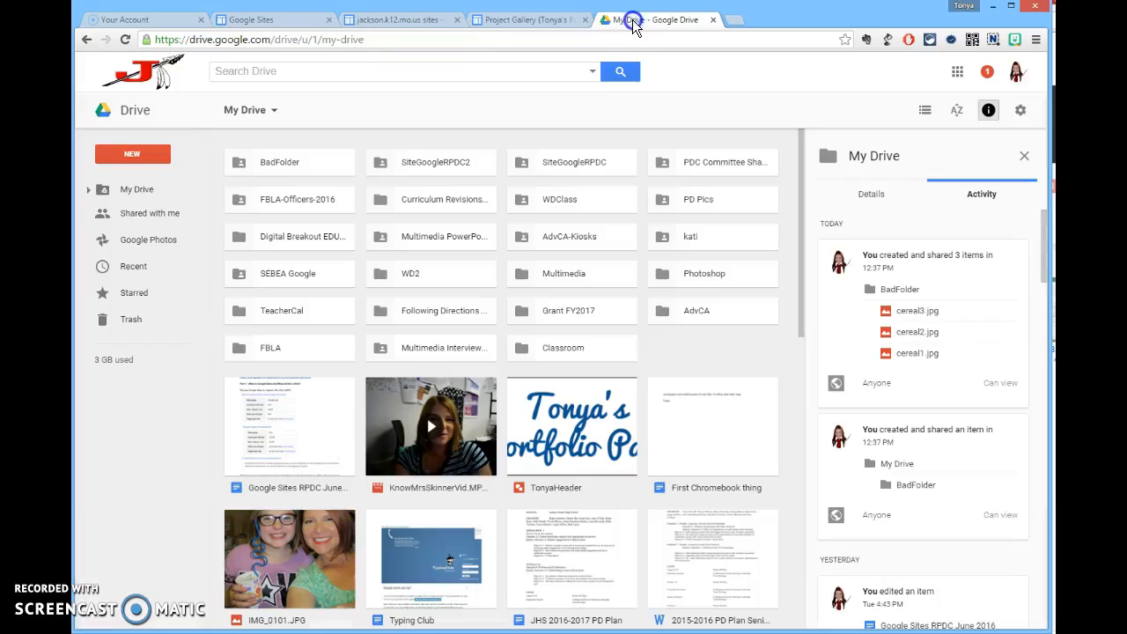
pyautogui.doubleClick(557, 166)
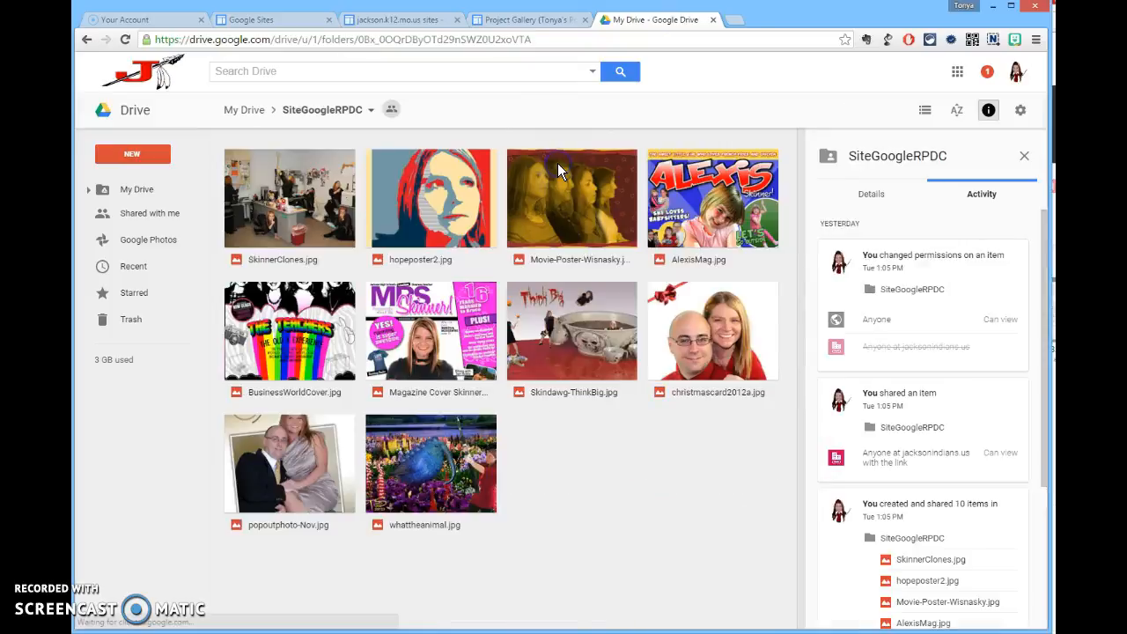
pyautogui.click(253, 109)
pyautogui.doubleClick(407, 158)
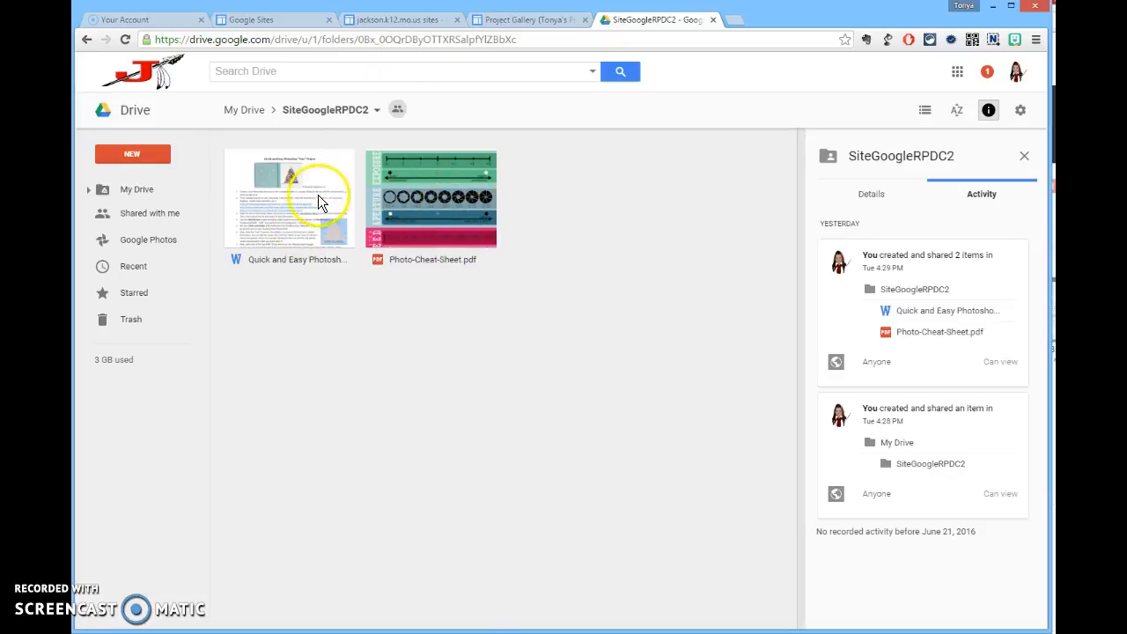
pyautogui.click(244, 109)
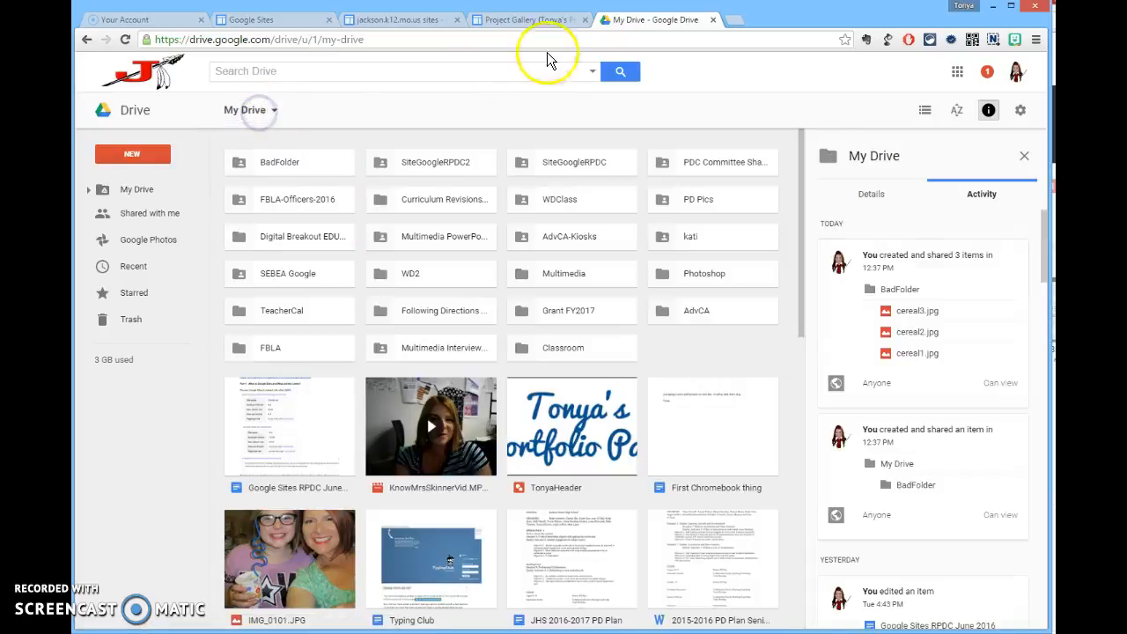
# Return to the Project Gallery page and pick the SiteGoogleRPDC2 Drive folder to insert in the empty section above the existing folder
pyautogui.click(535, 21)
pyautogui.click(106, 219)
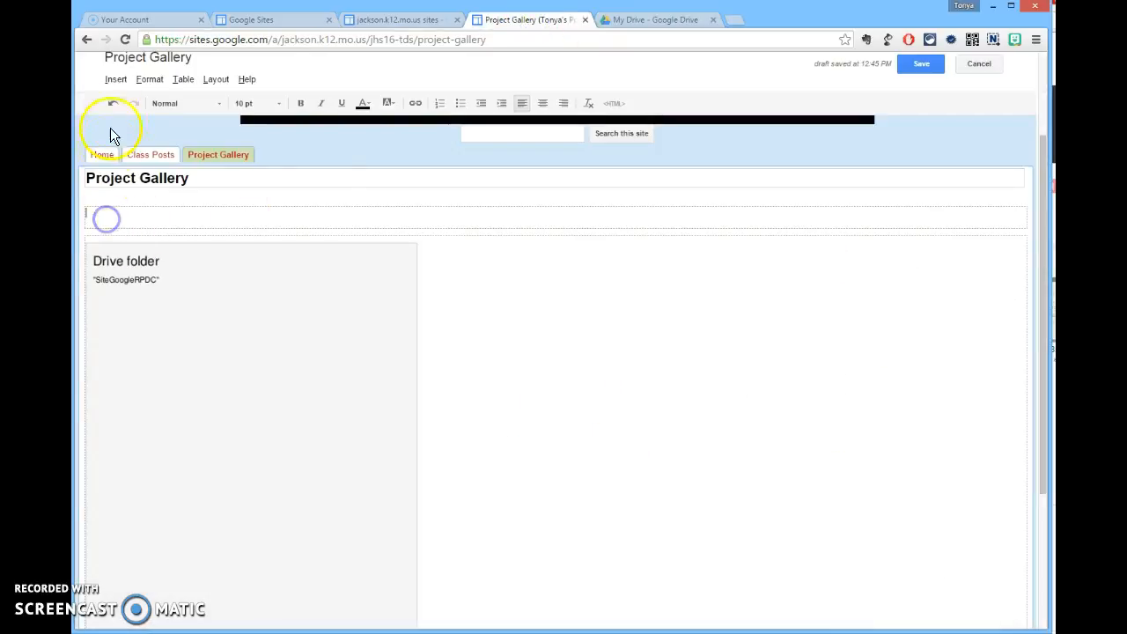
pyautogui.click(110, 77)
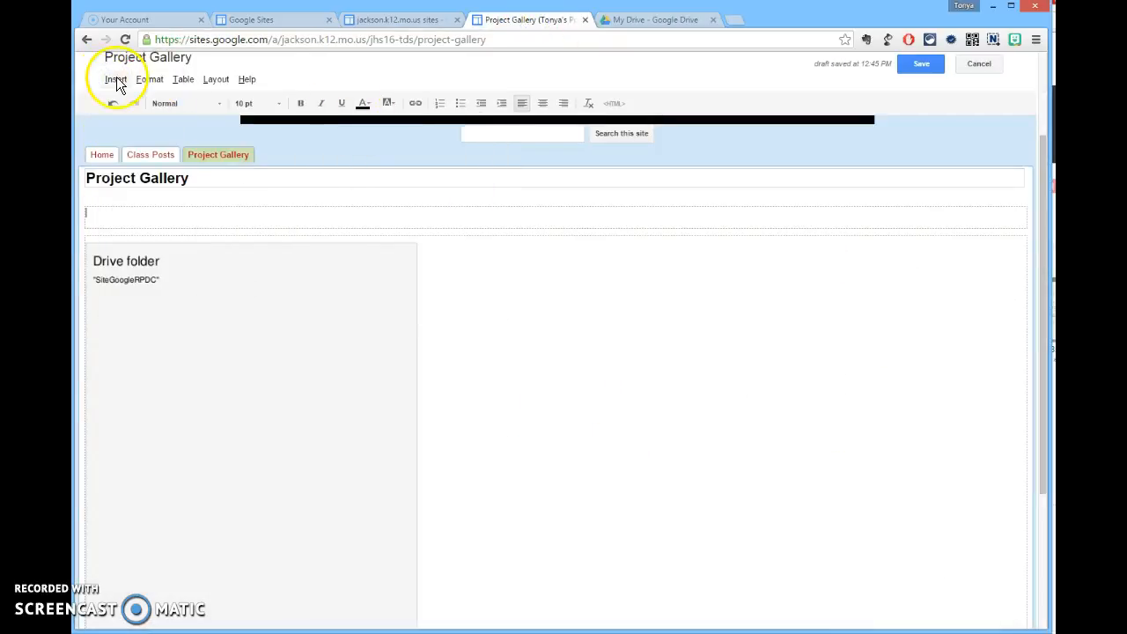
pyautogui.click(116, 78)
pyautogui.moveTo(490, 195)
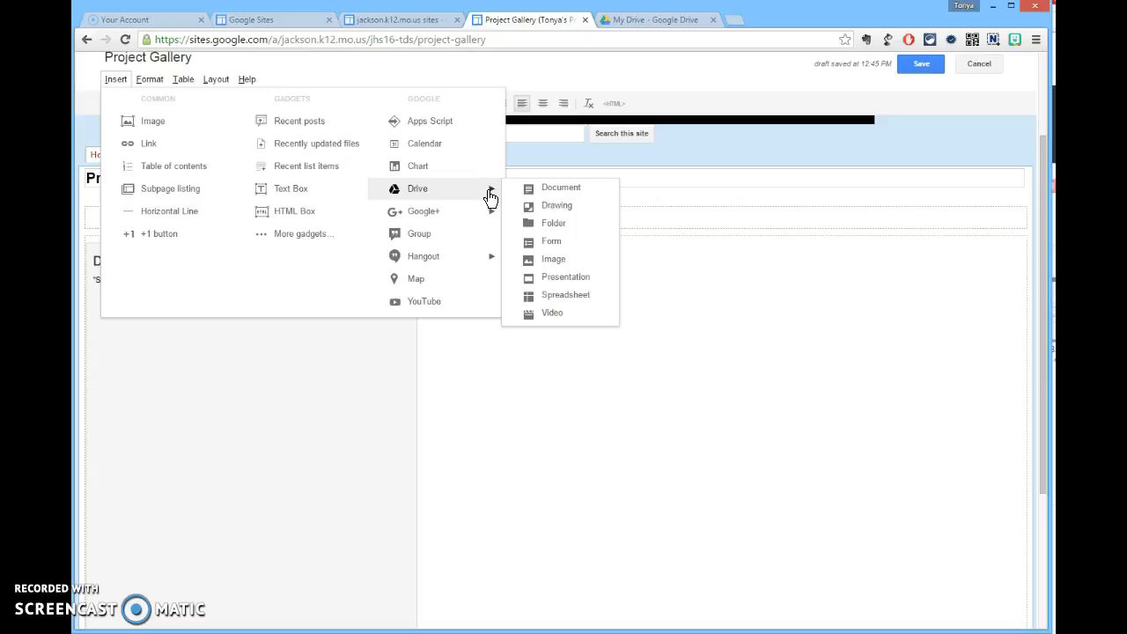
pyautogui.click(556, 221)
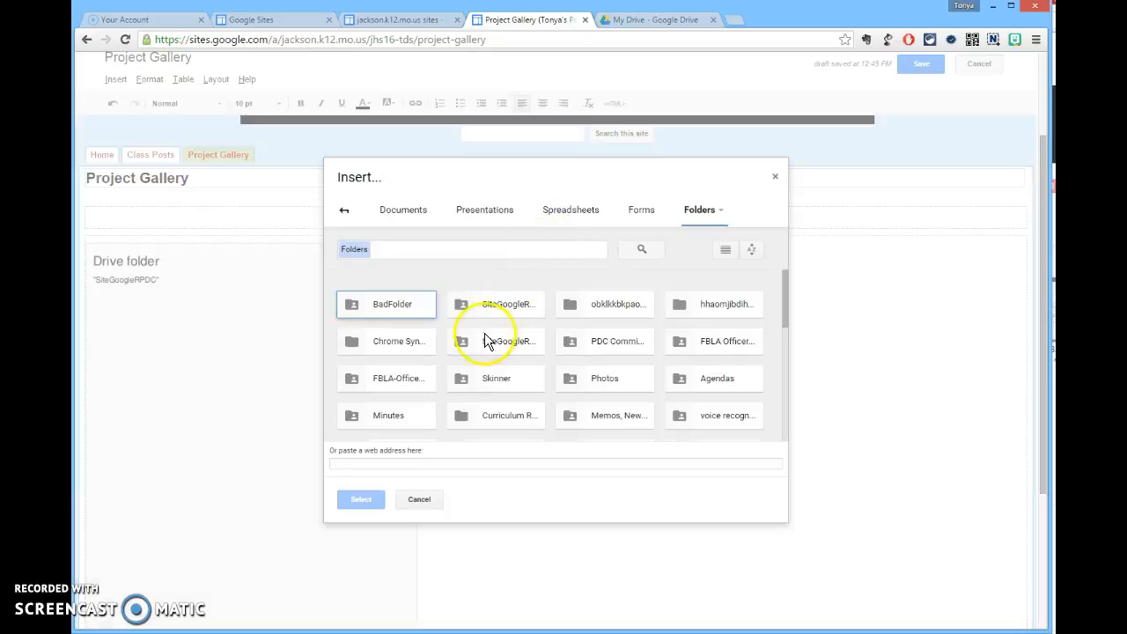
pyautogui.click(500, 310)
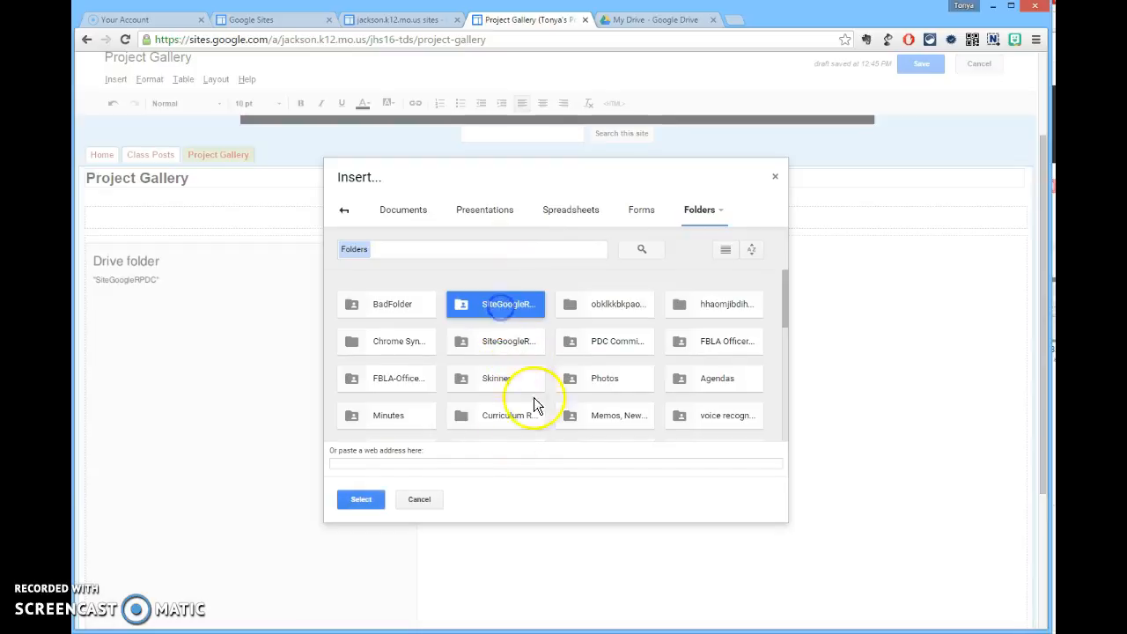
pyautogui.click(361, 499)
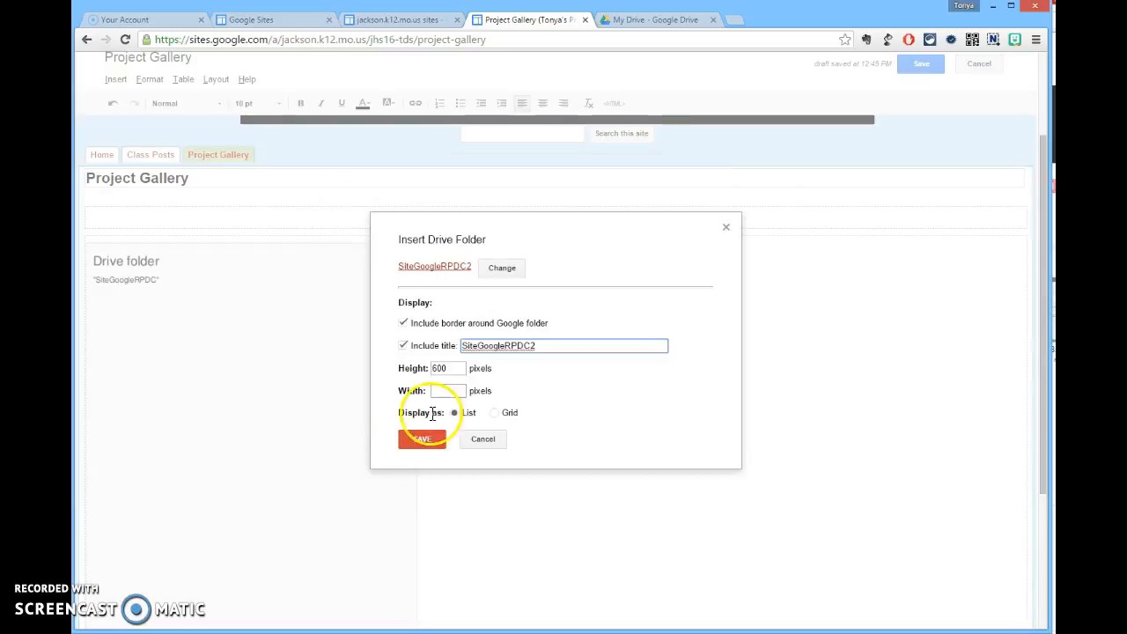
# Title the embedded folder "PDF and Word Projects", display it as Grid, insert it, and save the page
pyautogui.click(495, 414)
pyautogui.click(224, 307)
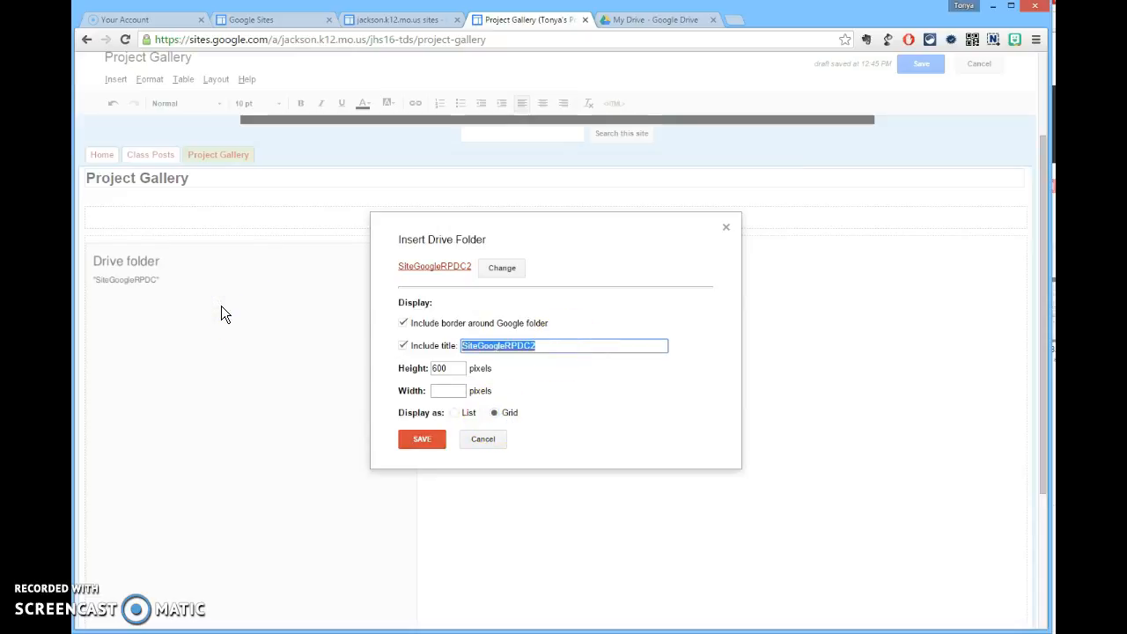
pyautogui.write('Prod')
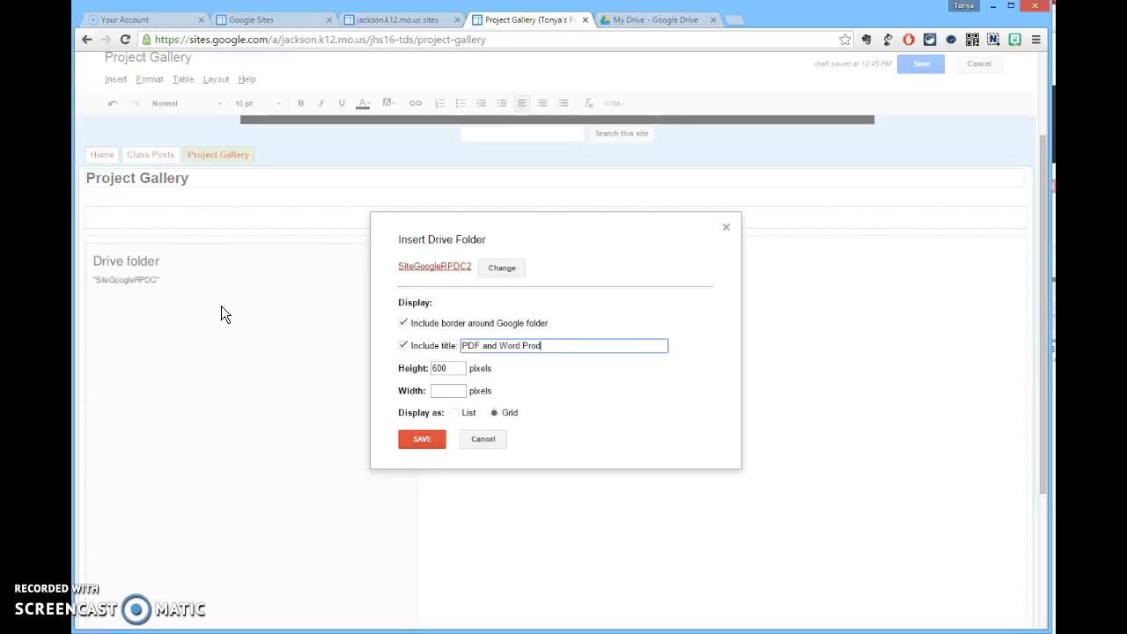
pyautogui.click(222, 306)
pyautogui.click(497, 420)
pyautogui.click(410, 440)
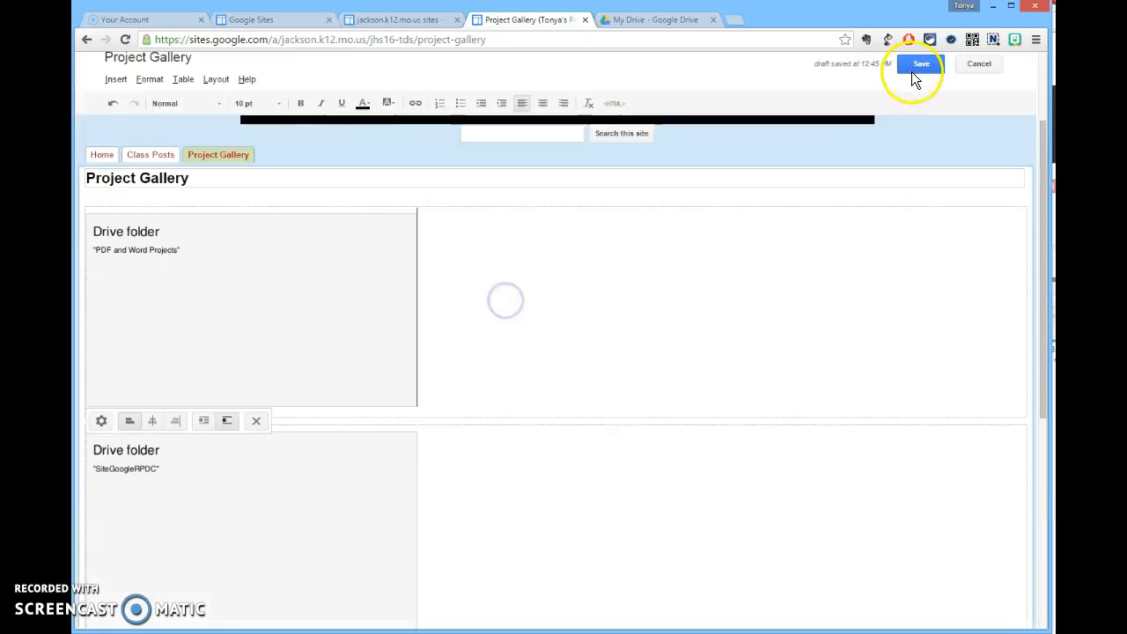
pyautogui.click(912, 70)
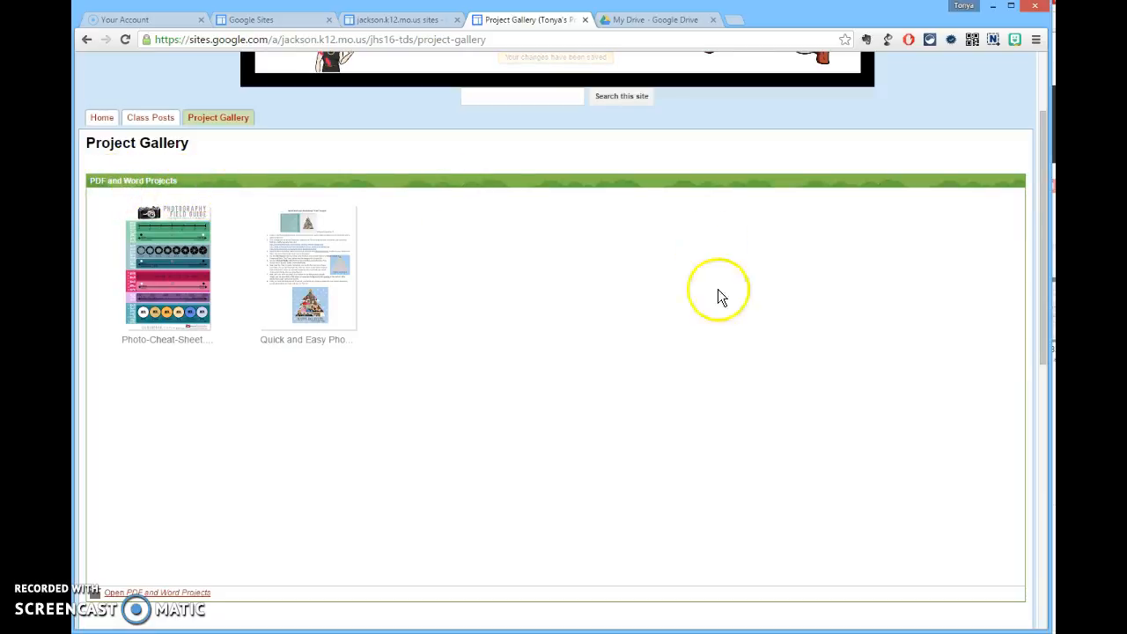
# Review both folder sections on the saved page, opening and closing Quick and Easy Photoshop Tree.docx from the gallery
pyautogui.scroll(-2, 405, 485)
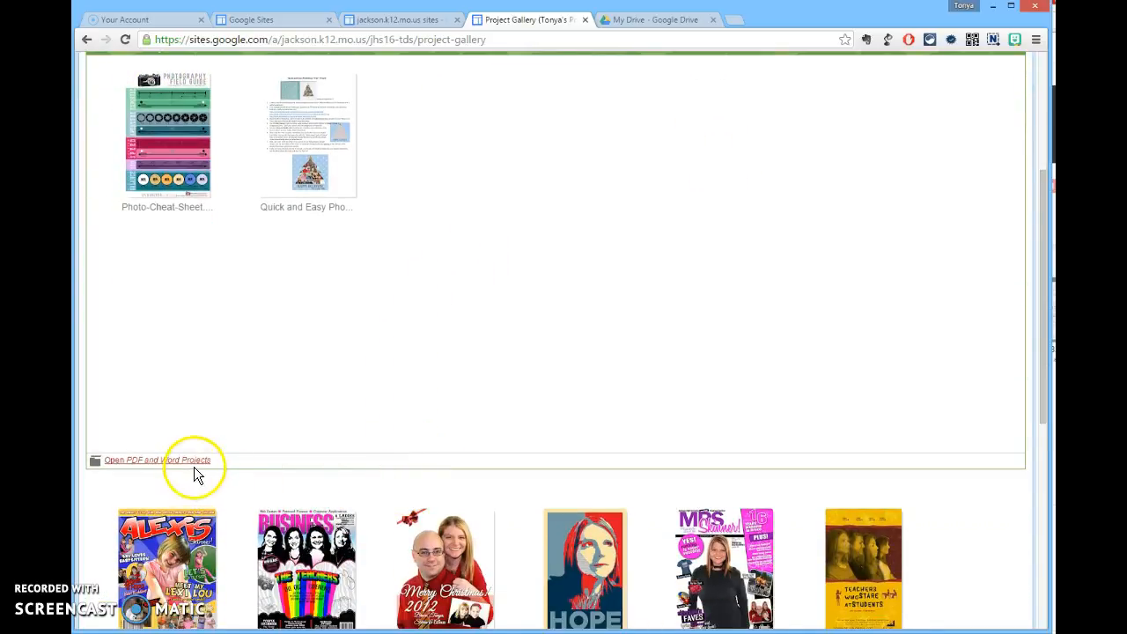
pyautogui.scroll(-5, 195, 474)
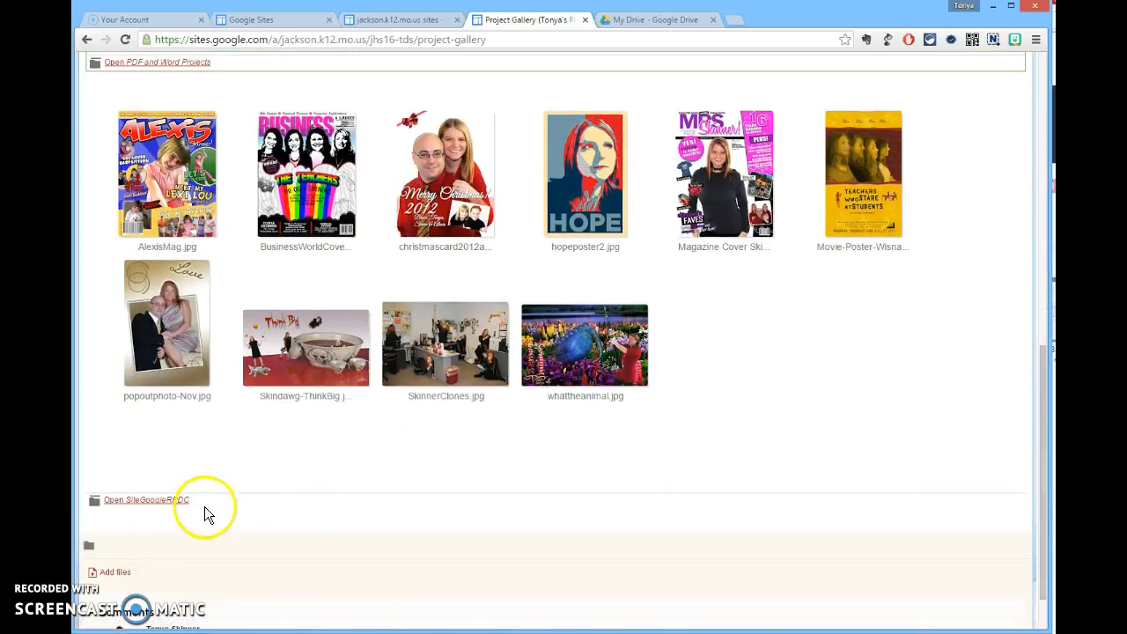
pyautogui.scroll(5, 455, 476)
pyautogui.scroll(3, 464, 475)
pyautogui.click(317, 380)
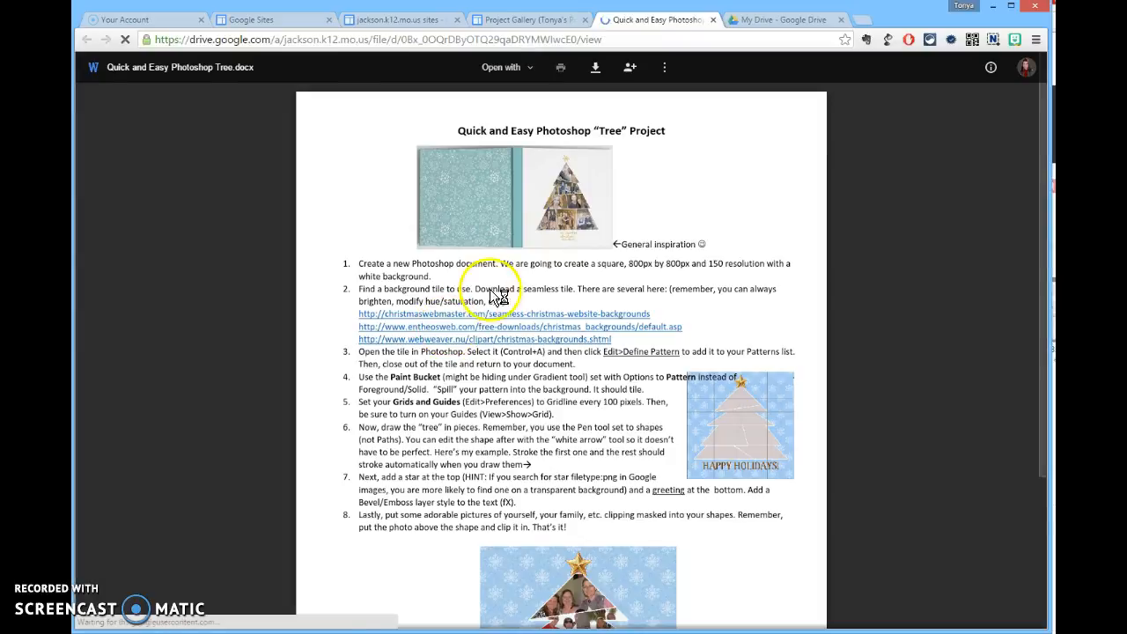
pyautogui.click(715, 19)
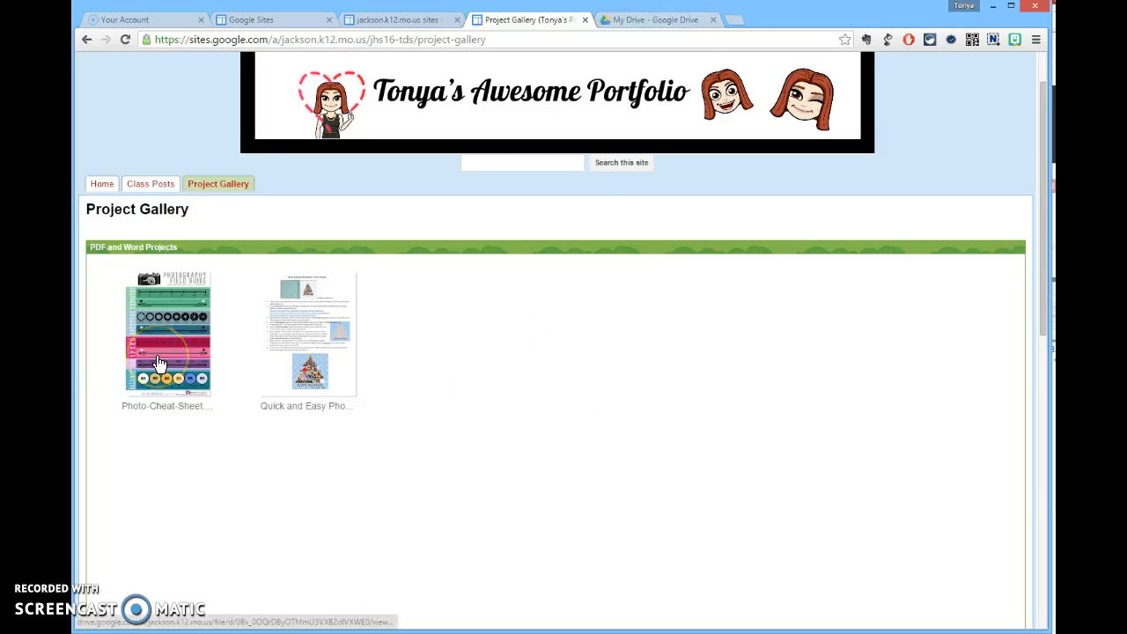
pyautogui.scroll(1, 600, 535)
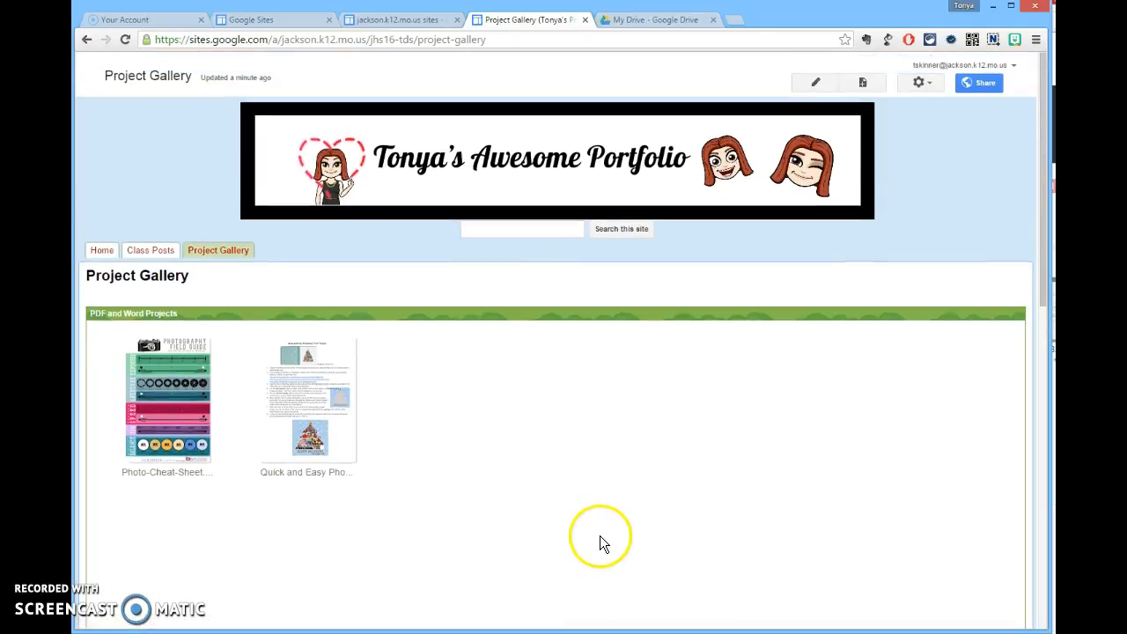
pyautogui.scroll(-7, 674, 491)
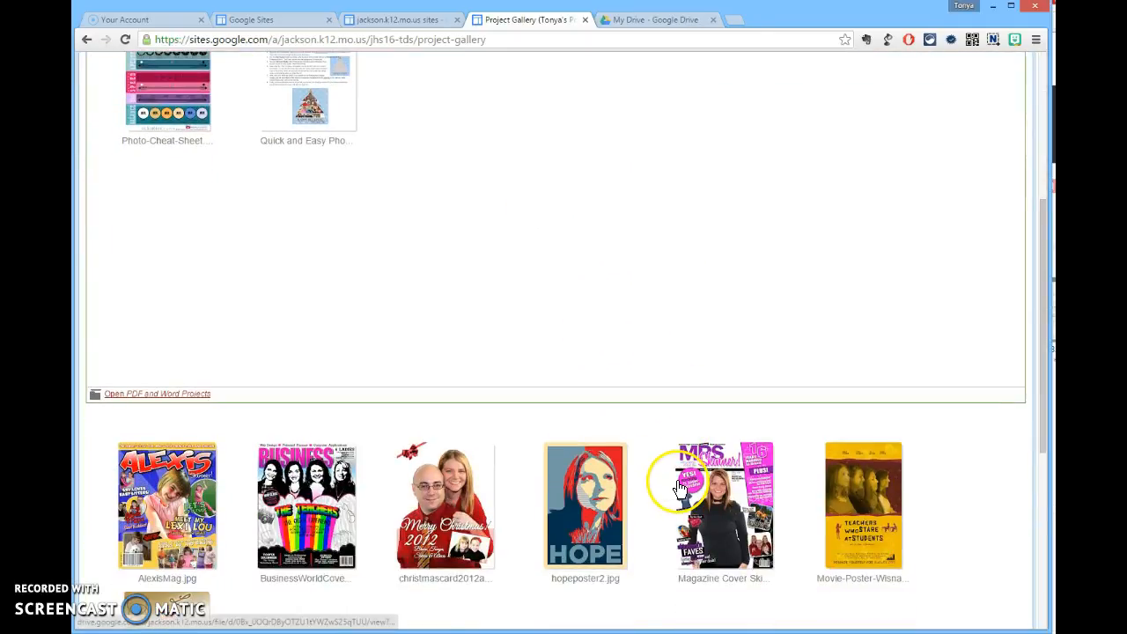
pyautogui.scroll(8, 678, 482)
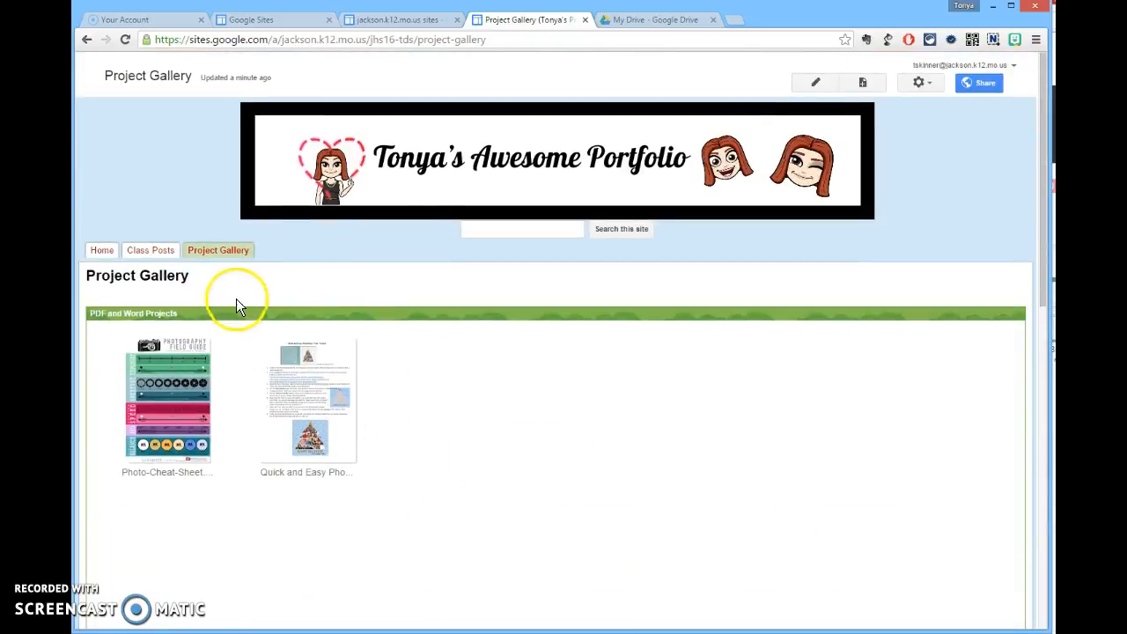
# Edit the page, change the PDF and Word Projects folder's display to List, and save the page
pyautogui.click(823, 87)
pyautogui.click(184, 415)
pyautogui.click(101, 329)
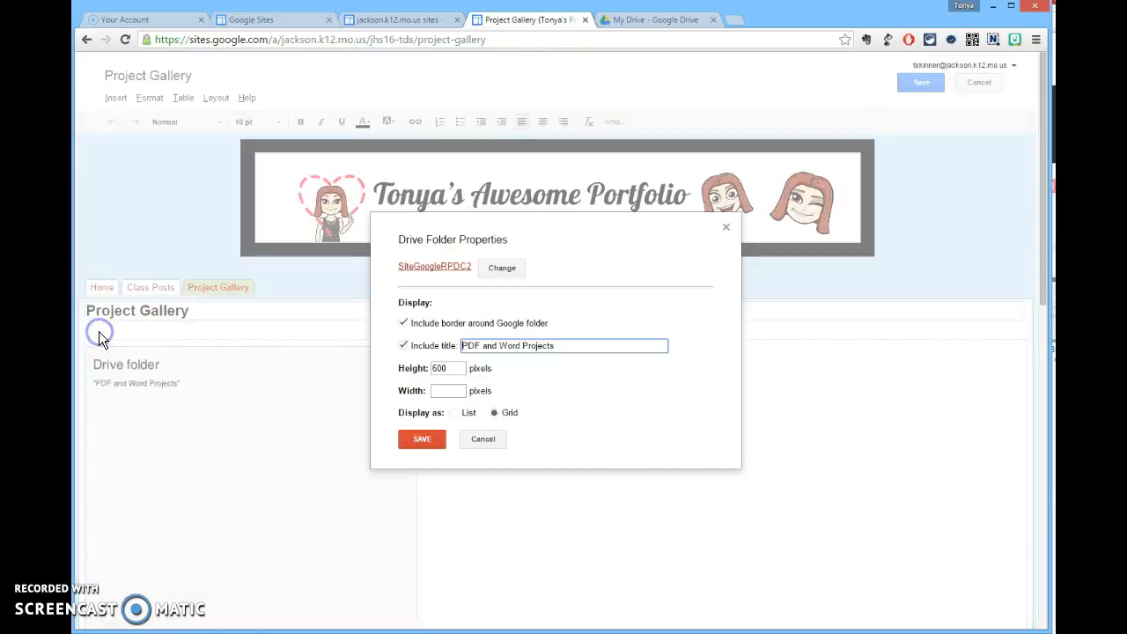
pyautogui.click(396, 337)
pyautogui.click(456, 414)
pyautogui.click(456, 414)
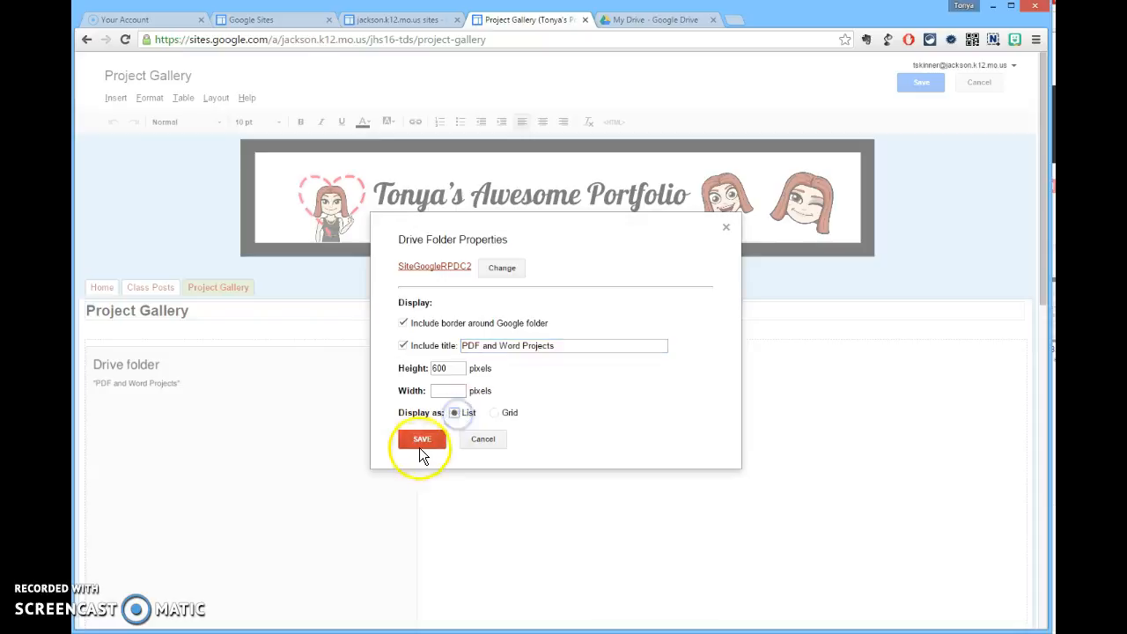
pyautogui.click(421, 440)
pyautogui.click(920, 83)
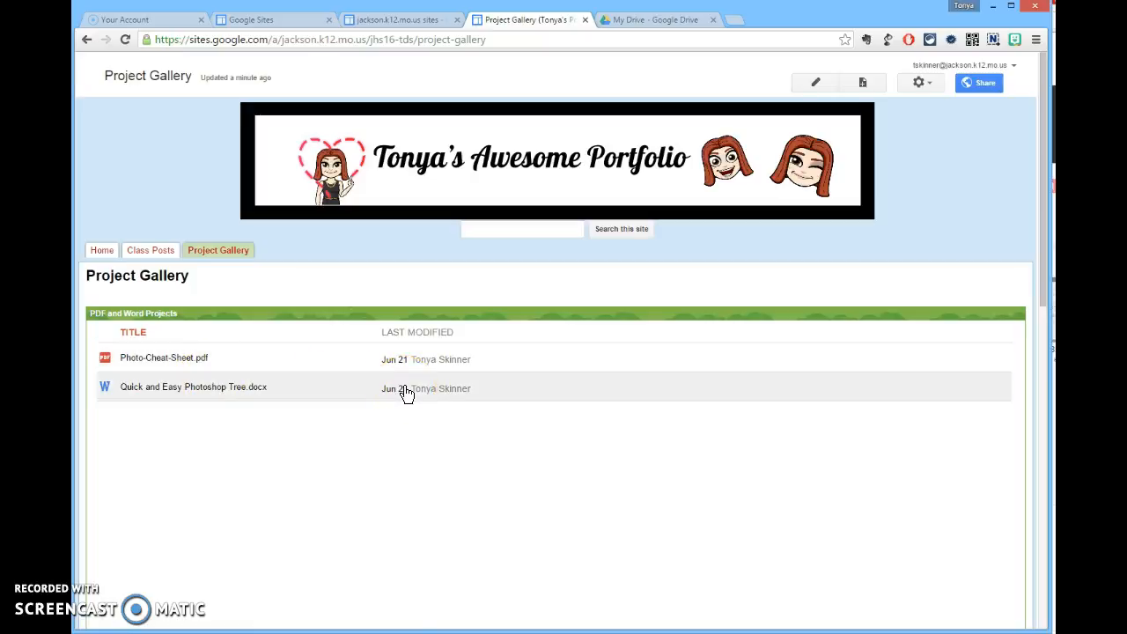
pyautogui.click(433, 425)
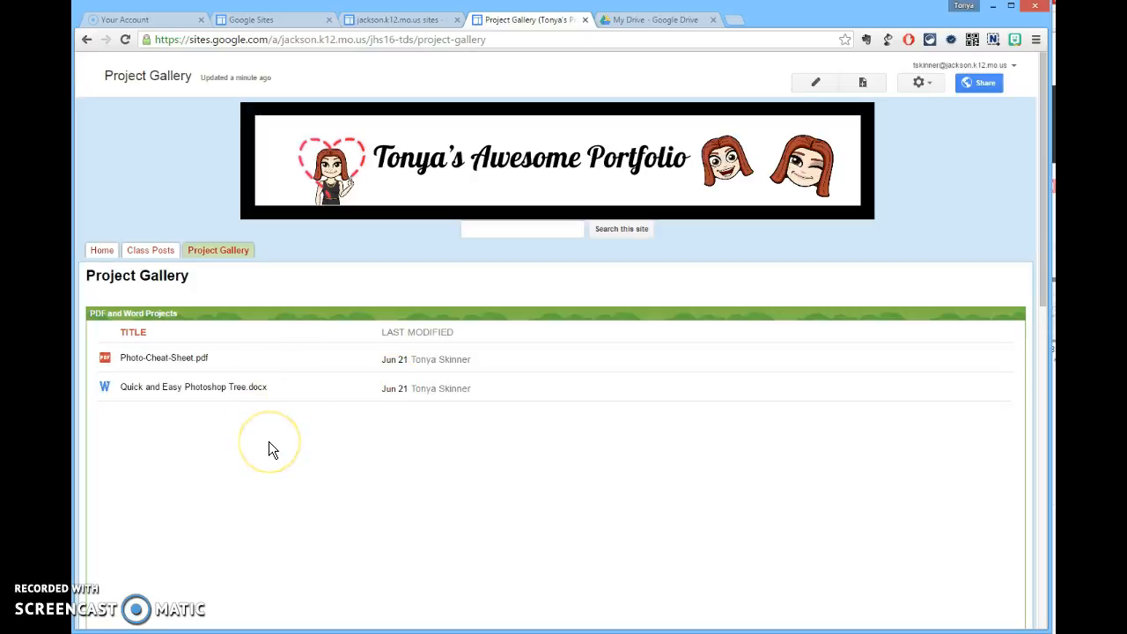
pyautogui.click(642, 23)
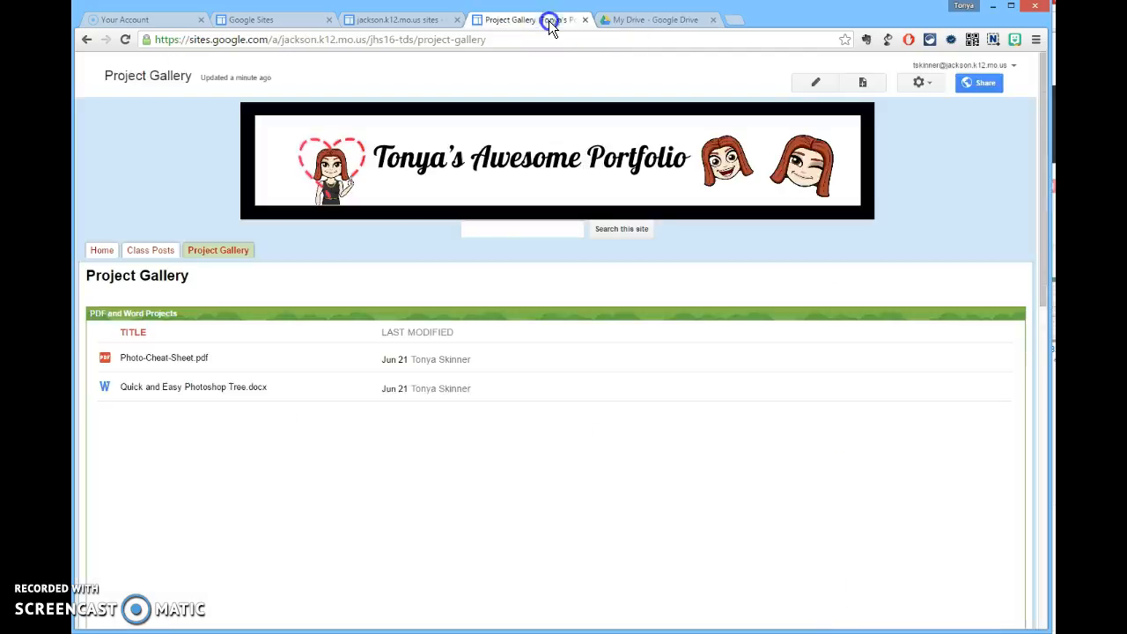
pyautogui.click(546, 19)
pyautogui.click(460, 420)
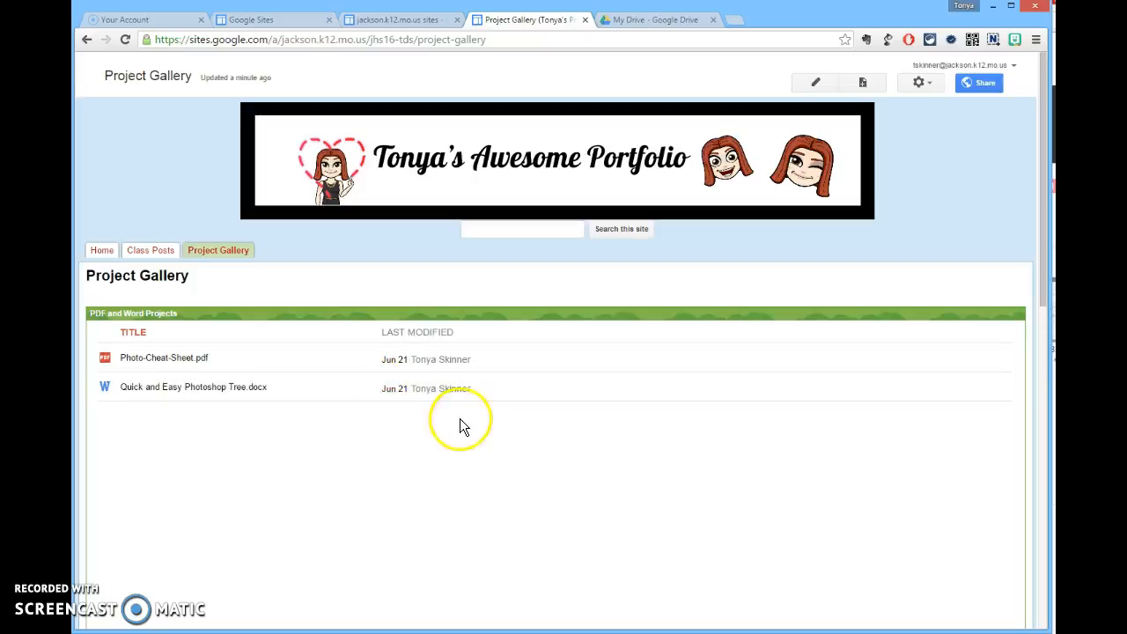
pyautogui.click(644, 19)
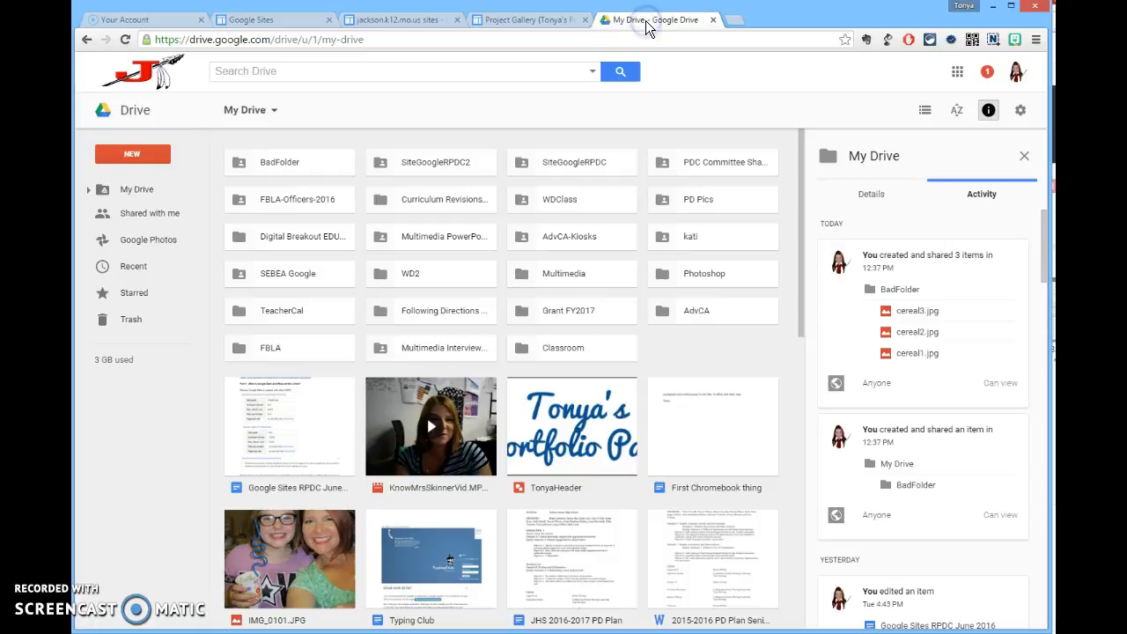
pyautogui.click(541, 23)
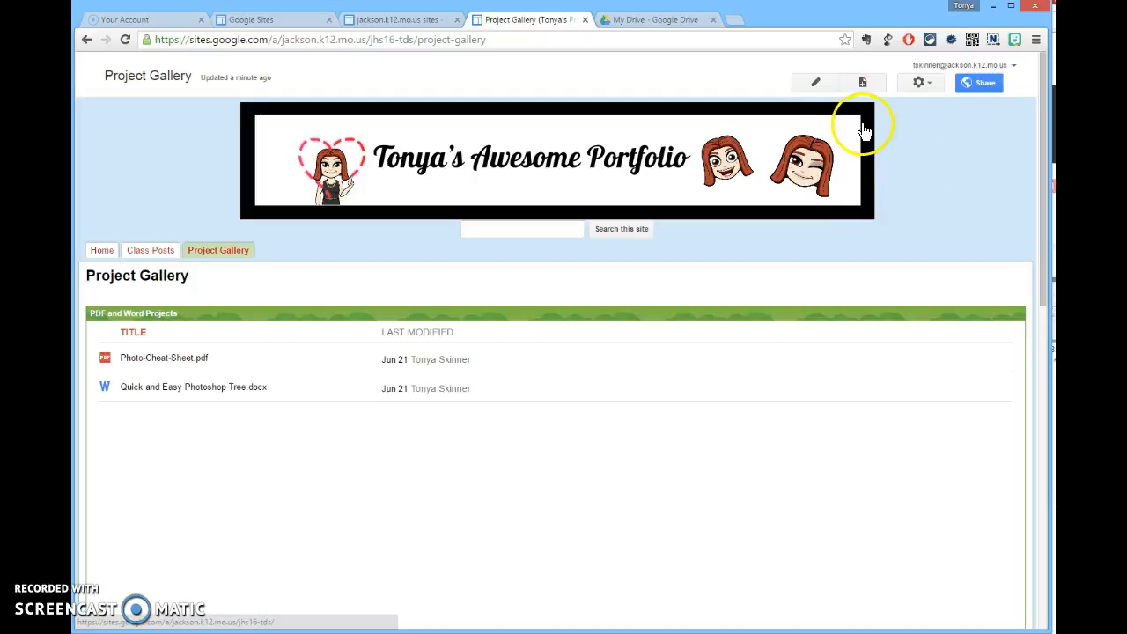
# Edit the page, set the PDF and Word Projects folder's height to 300 pixels and its display to Grid, and save the page
pyautogui.click(804, 88)
pyautogui.click(289, 385)
pyautogui.click(101, 326)
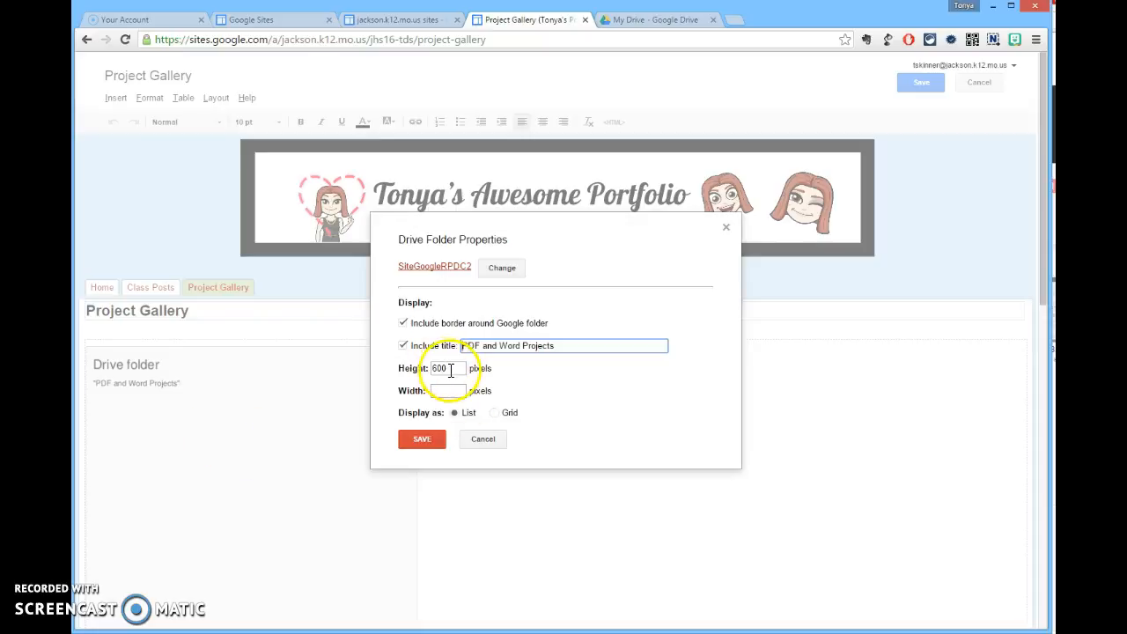
pyautogui.moveTo(451, 368); pyautogui.dragTo(375, 365)
pyautogui.write('300')
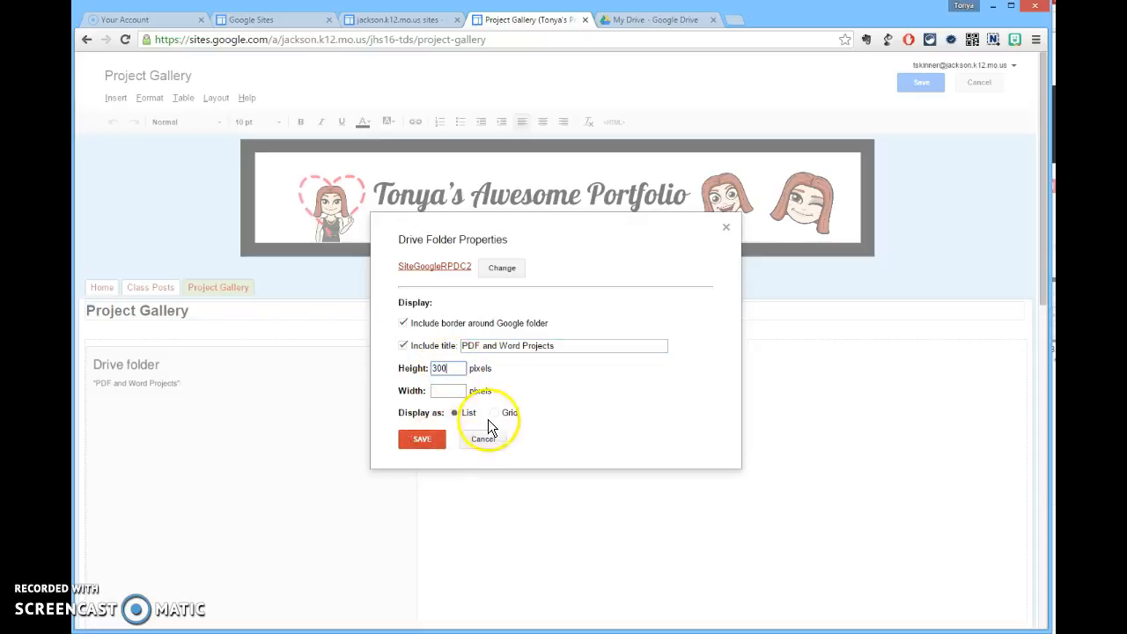
pyautogui.click(440, 446)
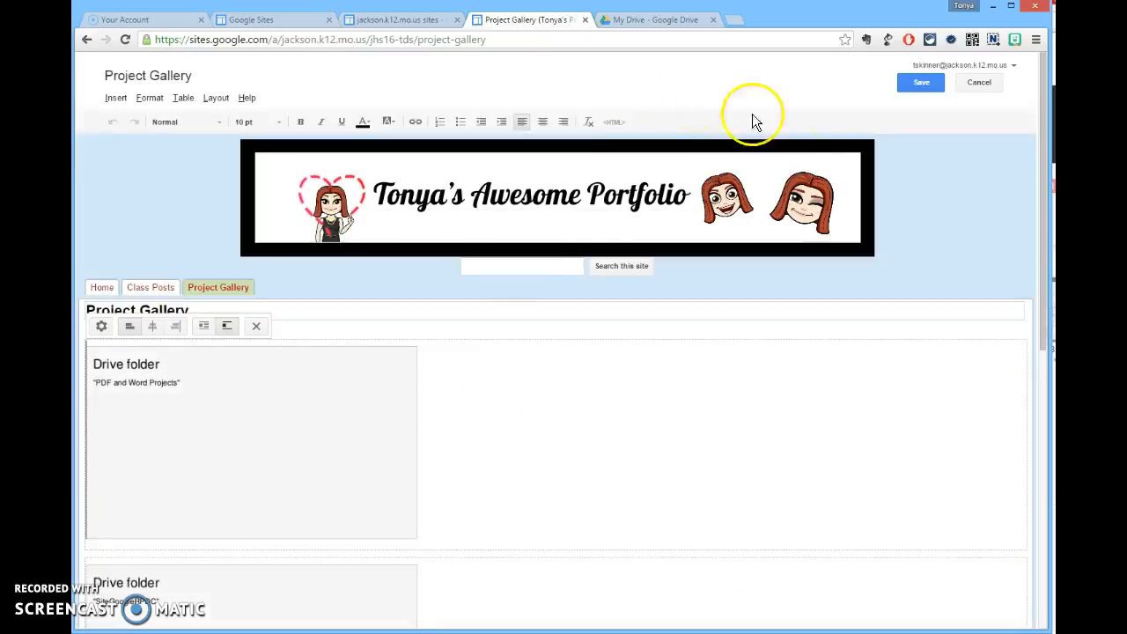
pyautogui.click(905, 87)
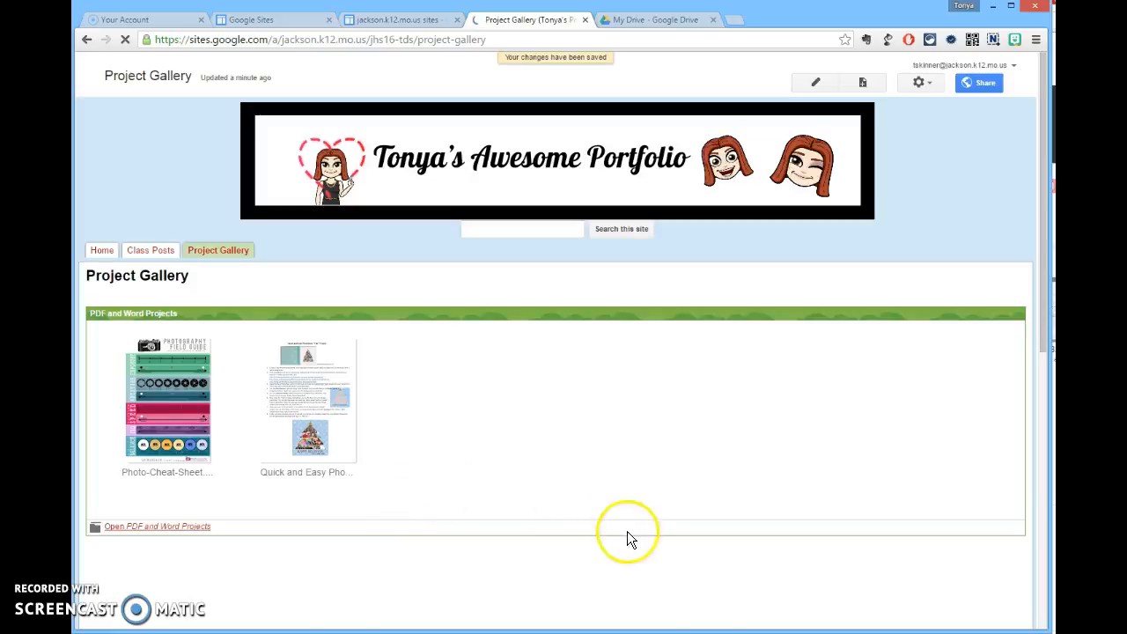
# Review the saved folder sections, edit the page, and examine the YouTube video insertion options, closing them without inserting a video
pyautogui.scroll(-3, 579, 506)
pyautogui.scroll(-3, 581, 511)
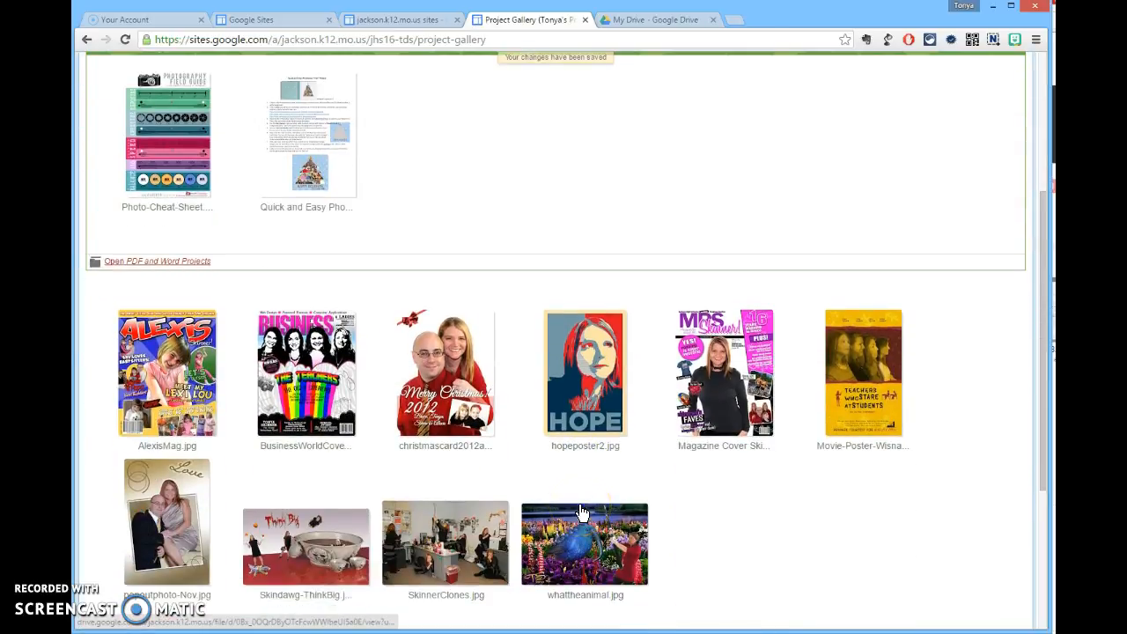
pyautogui.scroll(5, 581, 513)
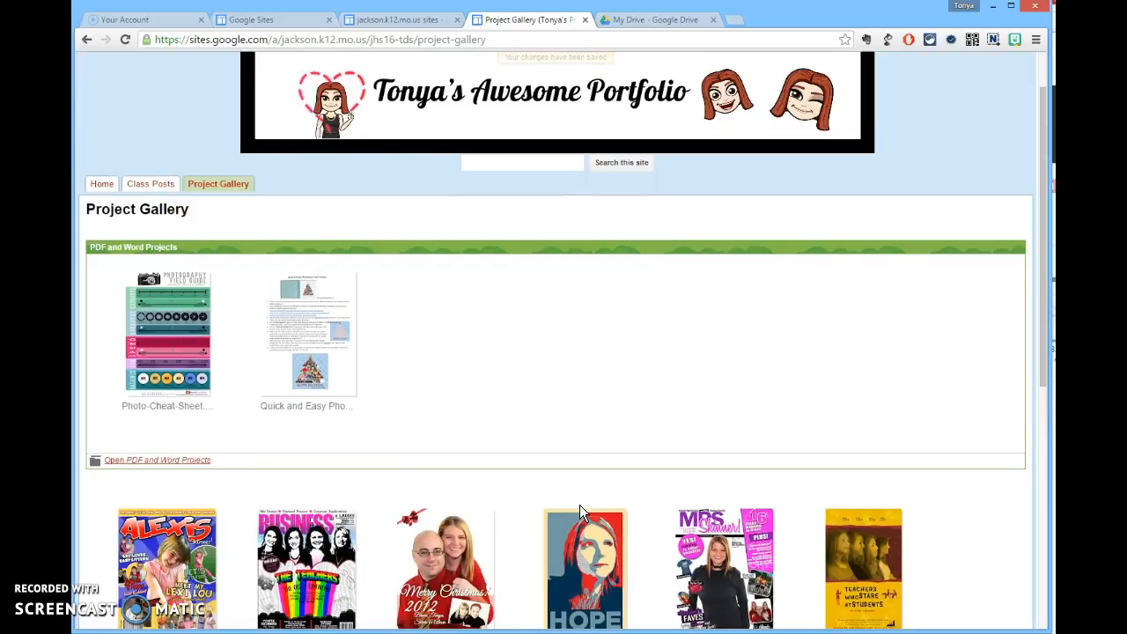
pyautogui.scroll(1, 529, 434)
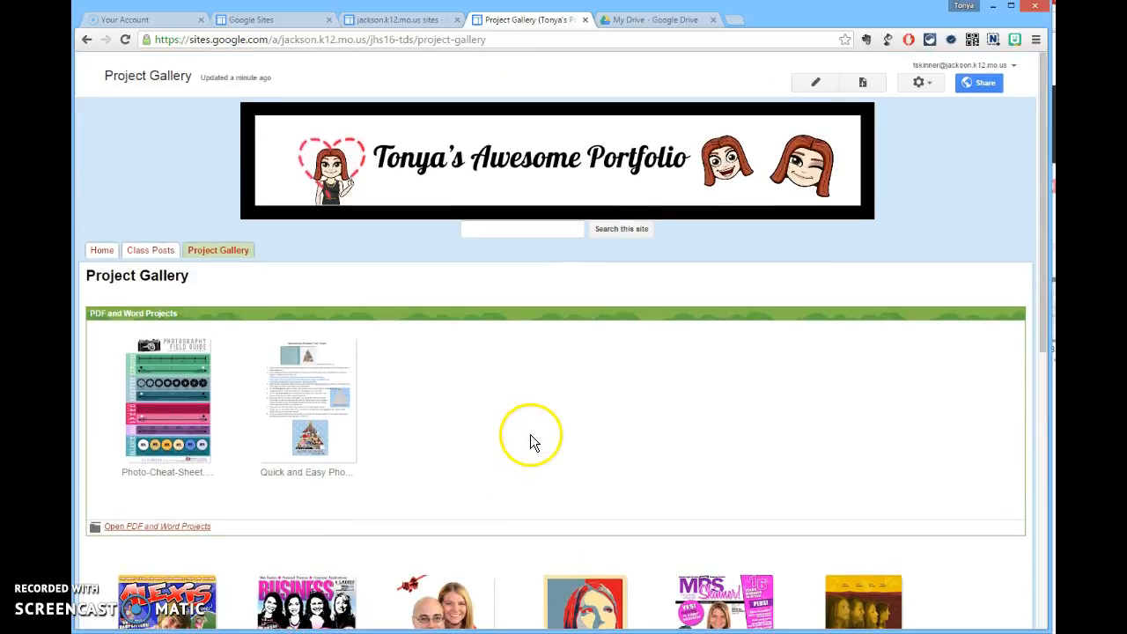
pyautogui.click(808, 88)
pyautogui.click(574, 395)
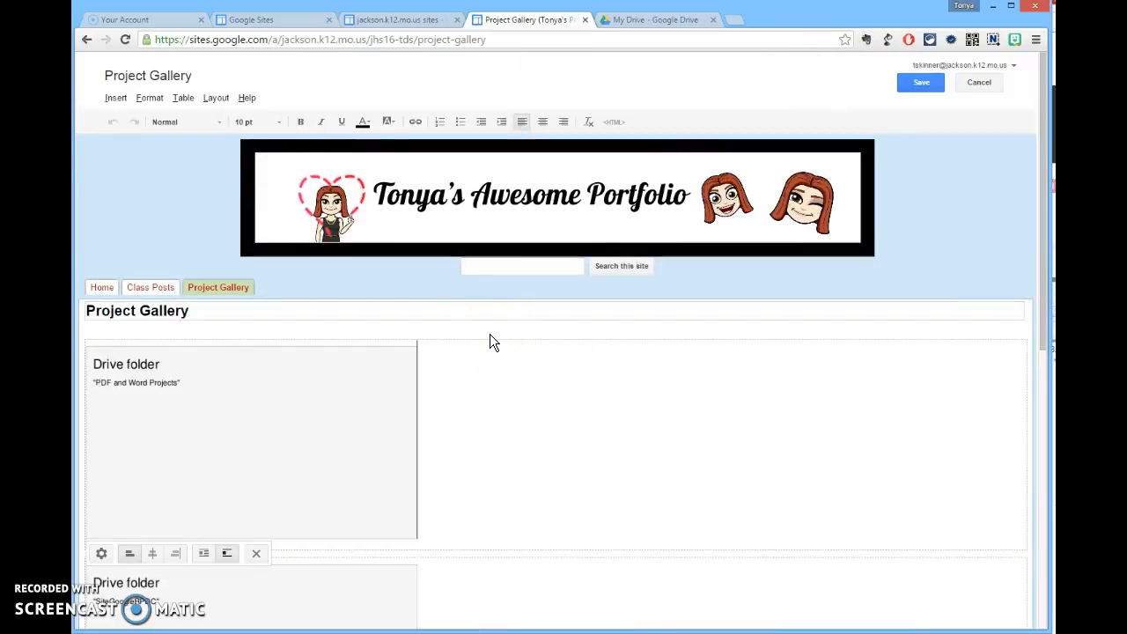
pyautogui.click(121, 99)
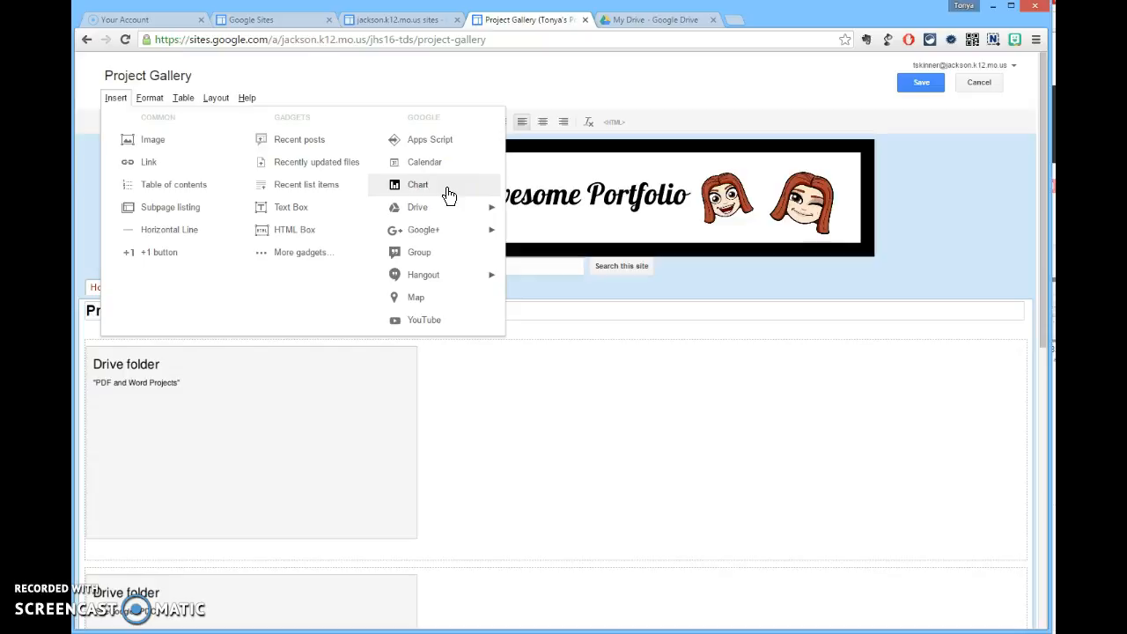
pyautogui.click(423, 322)
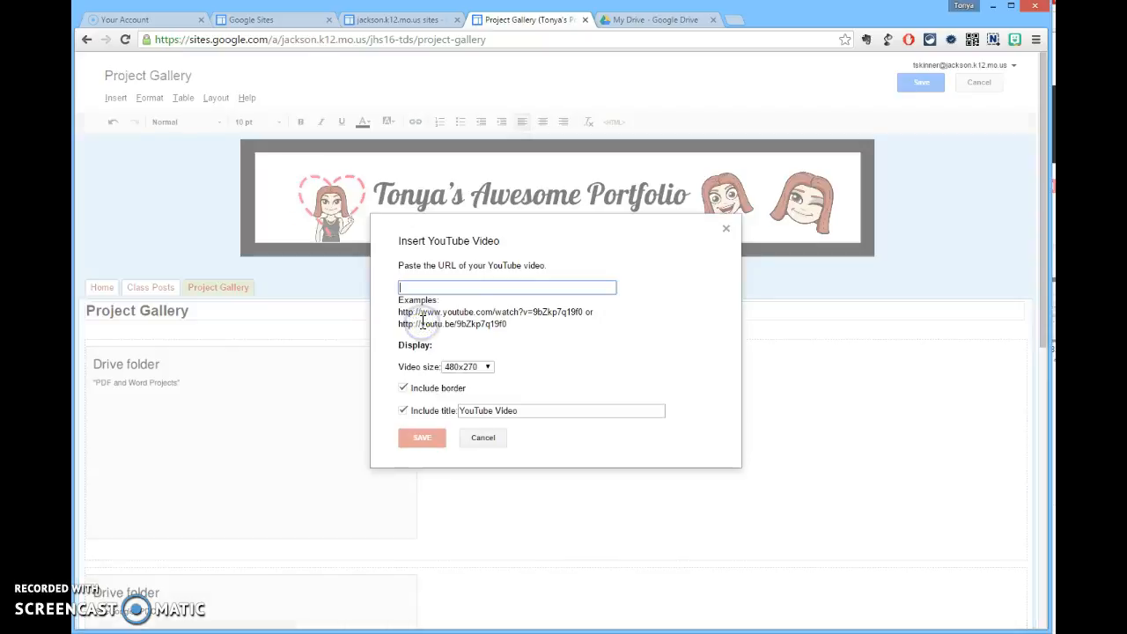
pyautogui.click(430, 291)
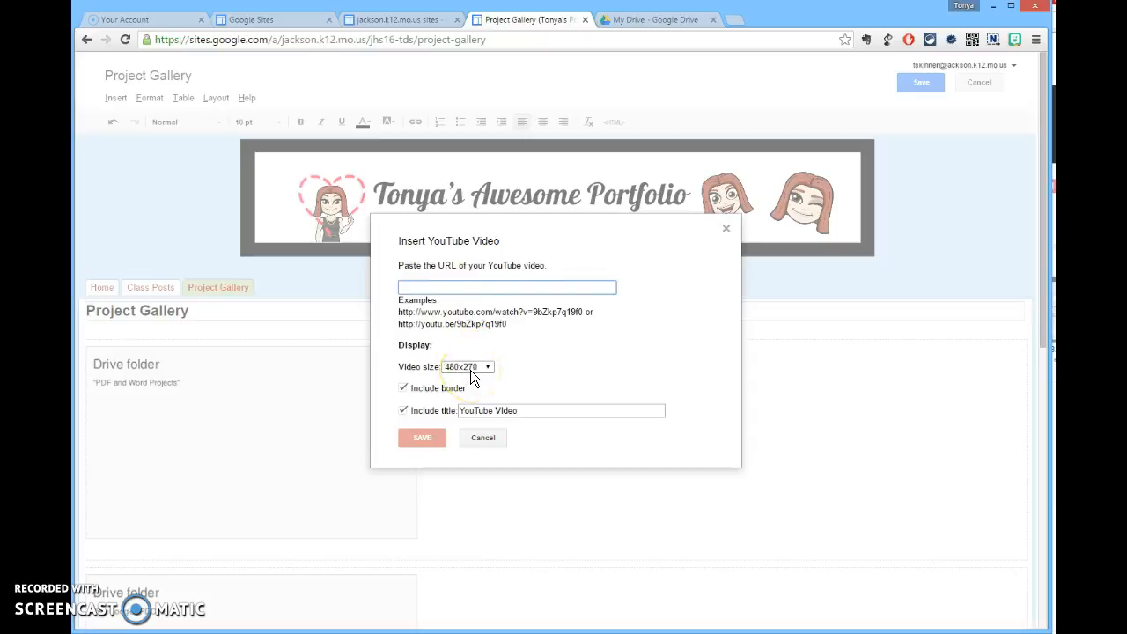
pyautogui.click(487, 443)
# Insert the Holidays in United States Google calendar above the PDF and Word Projects folder with its default settings, and save the page
pyautogui.click(120, 100)
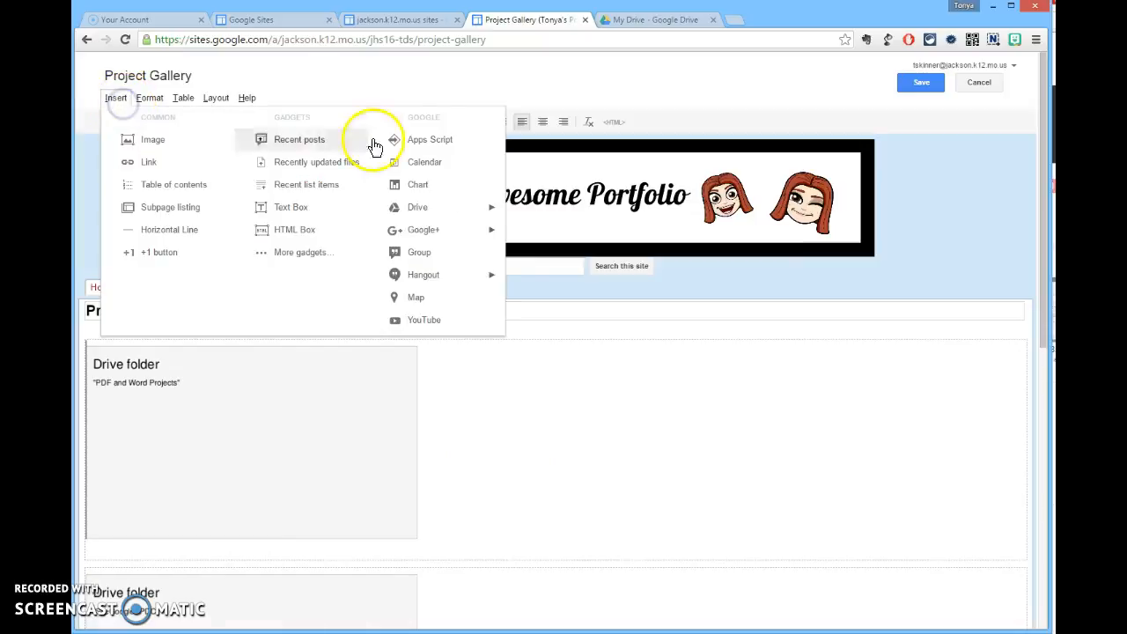
pyautogui.moveTo(466, 213)
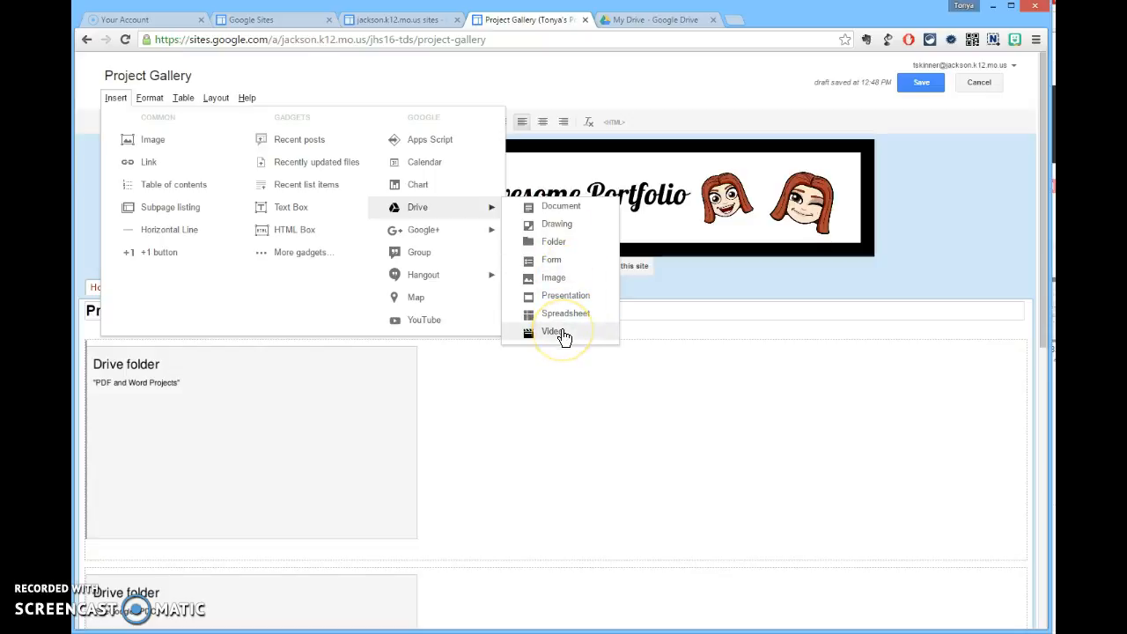
pyautogui.click(417, 162)
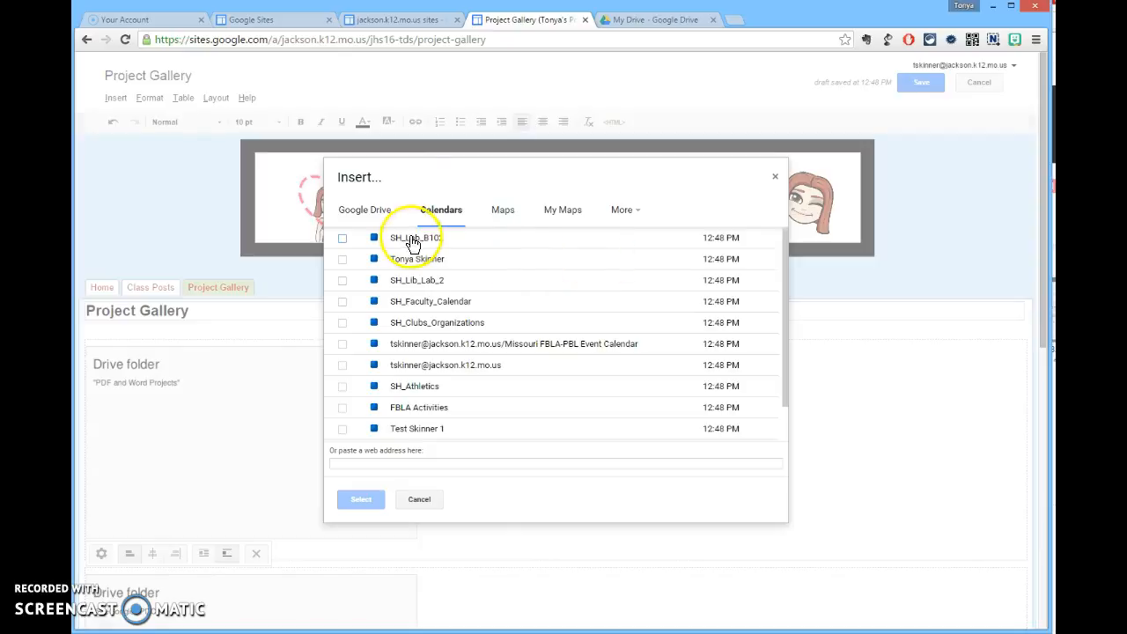
pyautogui.moveTo(784, 262); pyautogui.dragTo(786, 356)
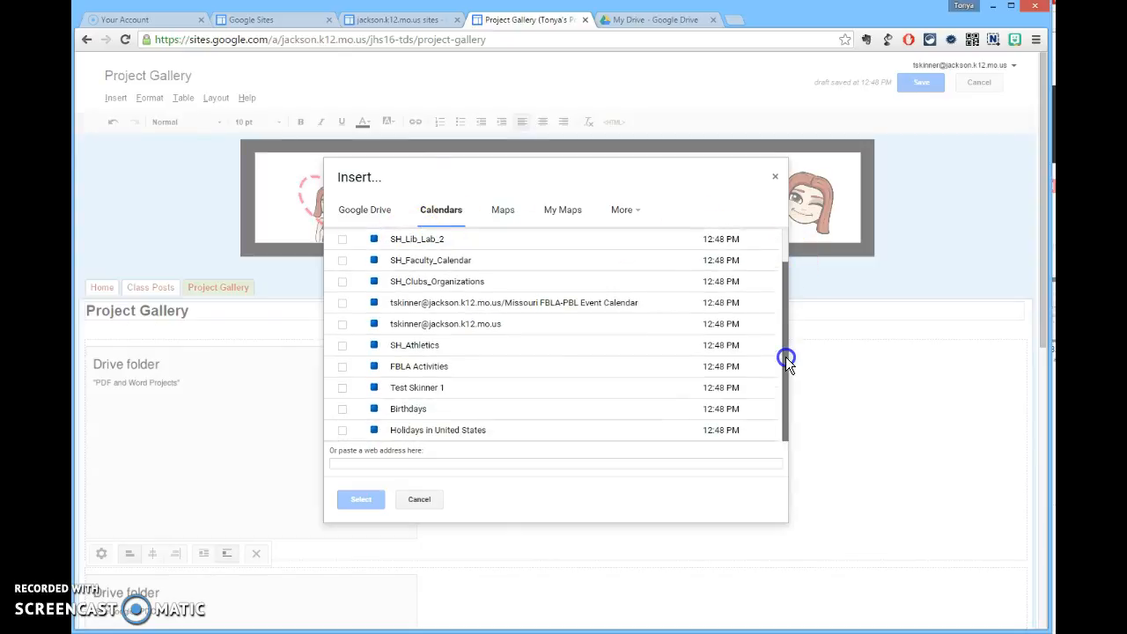
pyautogui.click(340, 432)
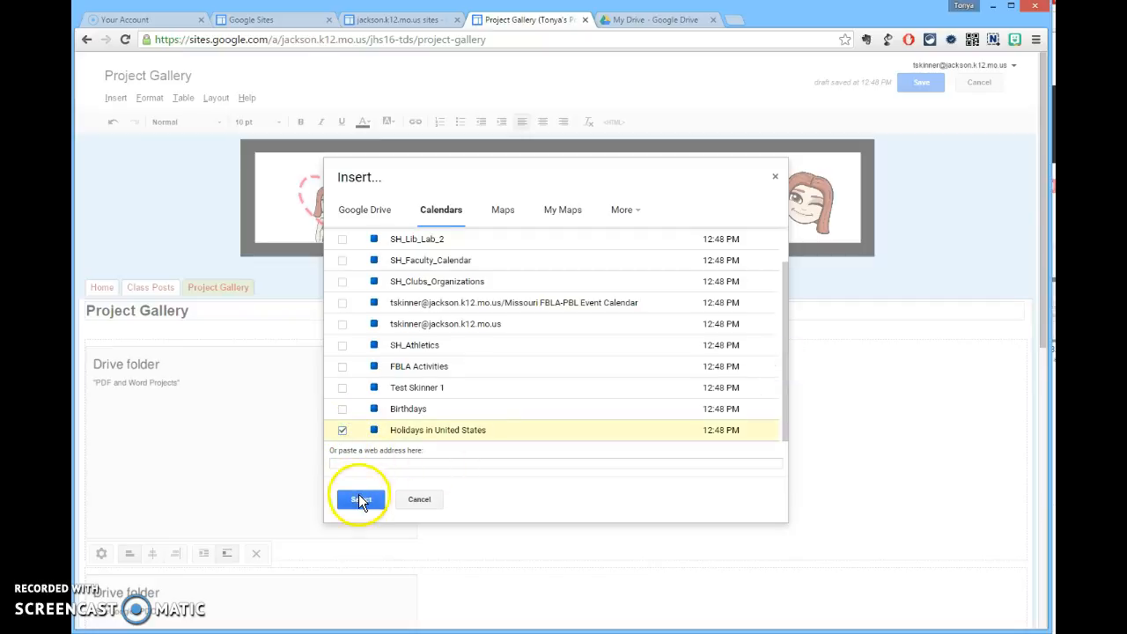
pyautogui.click(362, 502)
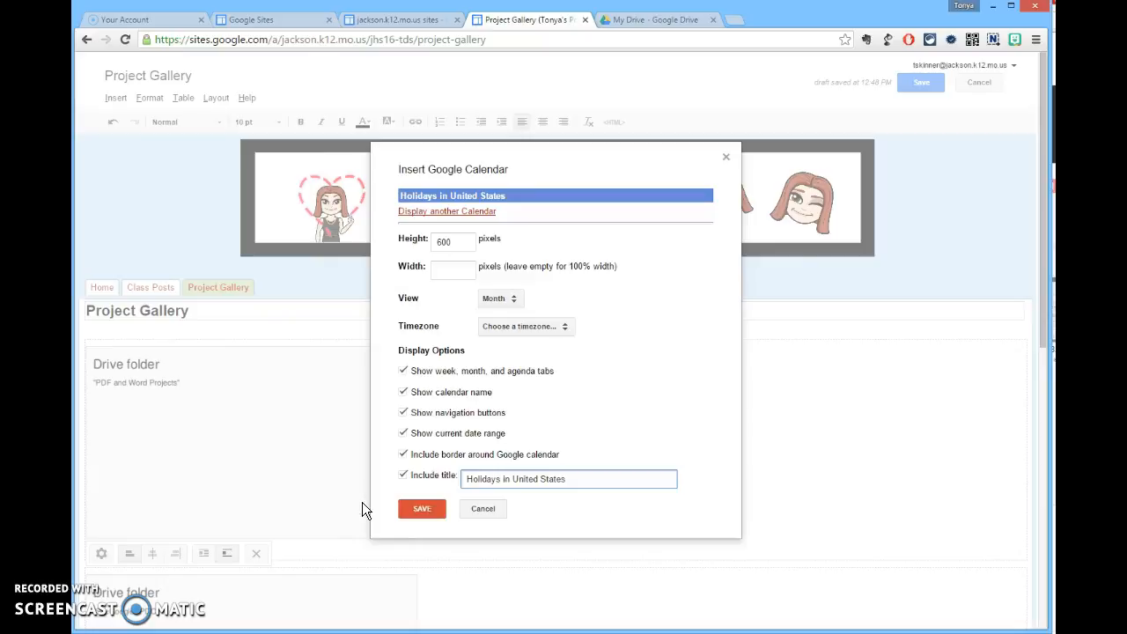
pyautogui.click(425, 511)
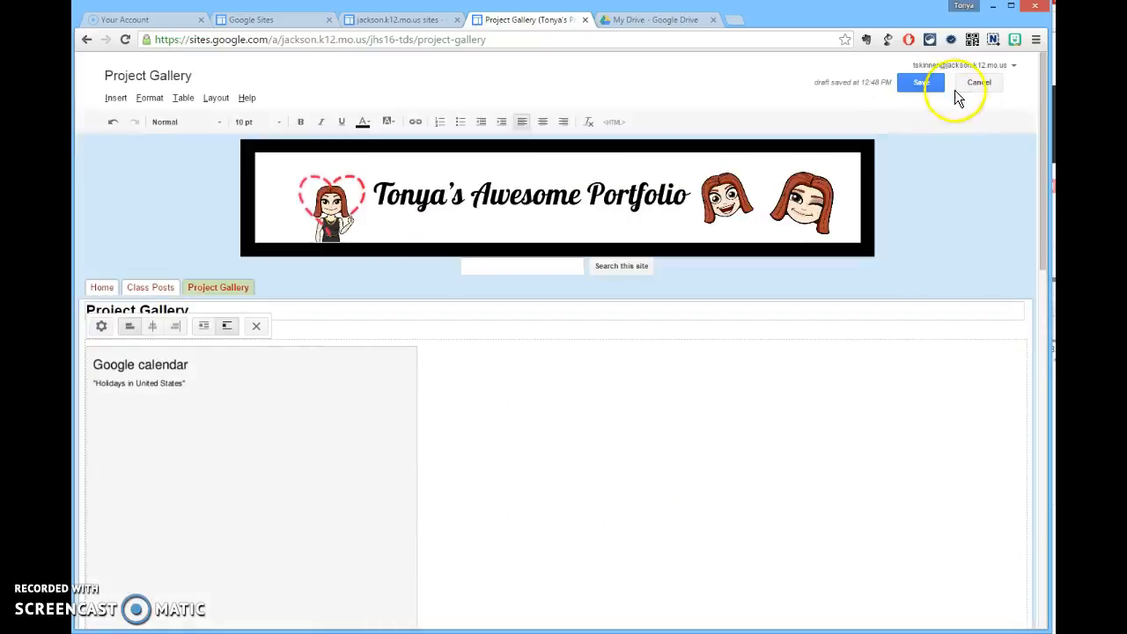
pyautogui.click(919, 85)
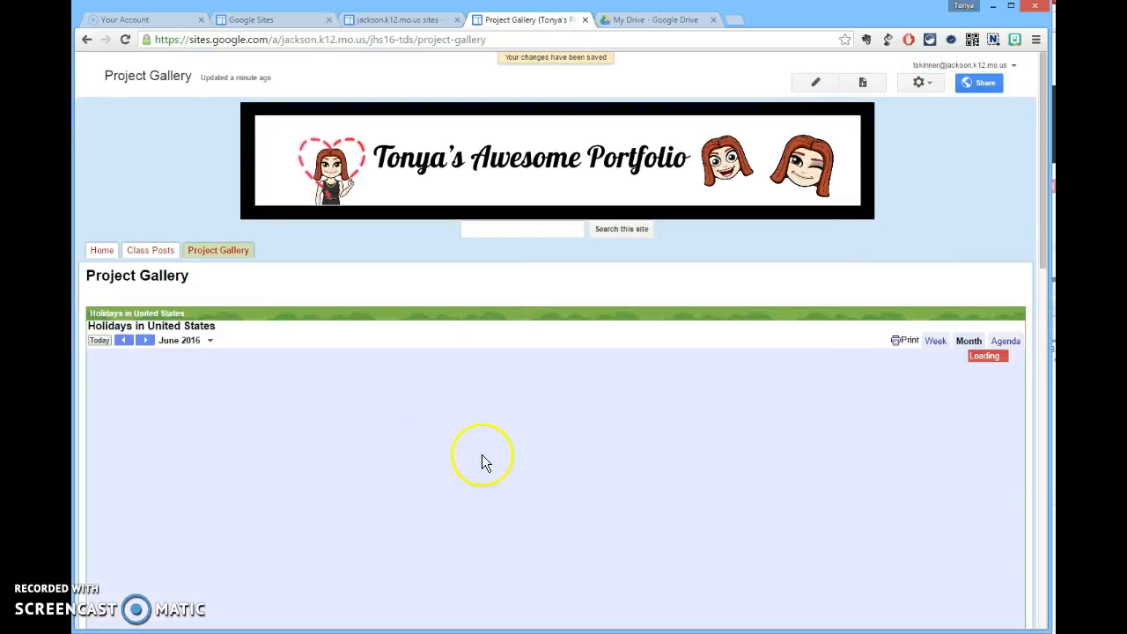
# Edit the page, remove the Holidays in United States calendar, and save the page
pyautogui.scroll(-2, 653, 465)
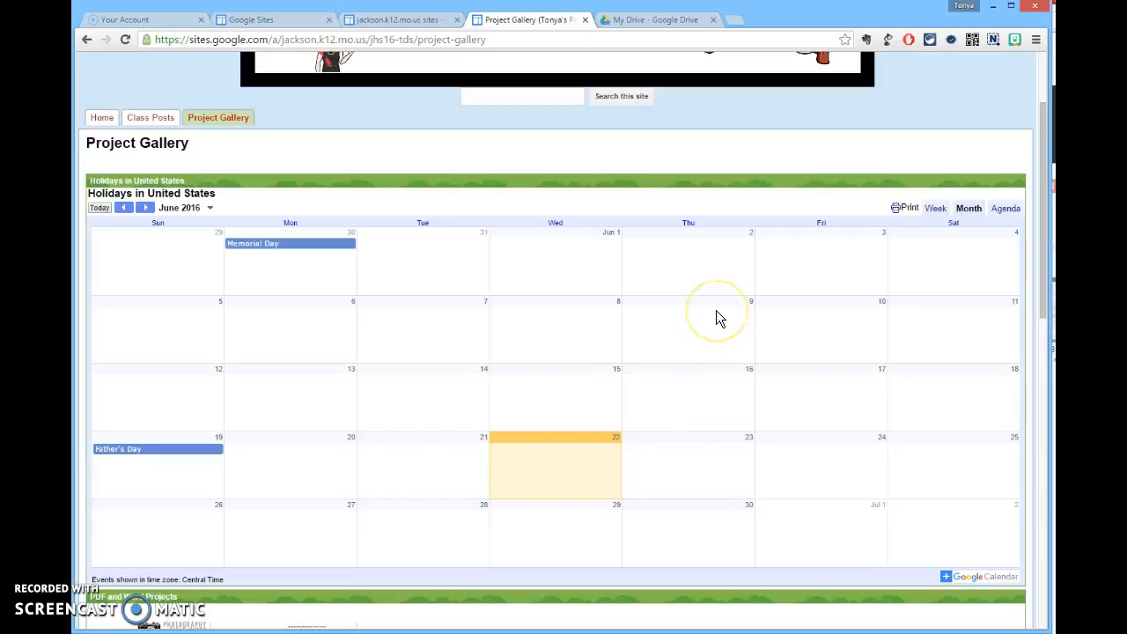
pyautogui.scroll(3, 812, 377)
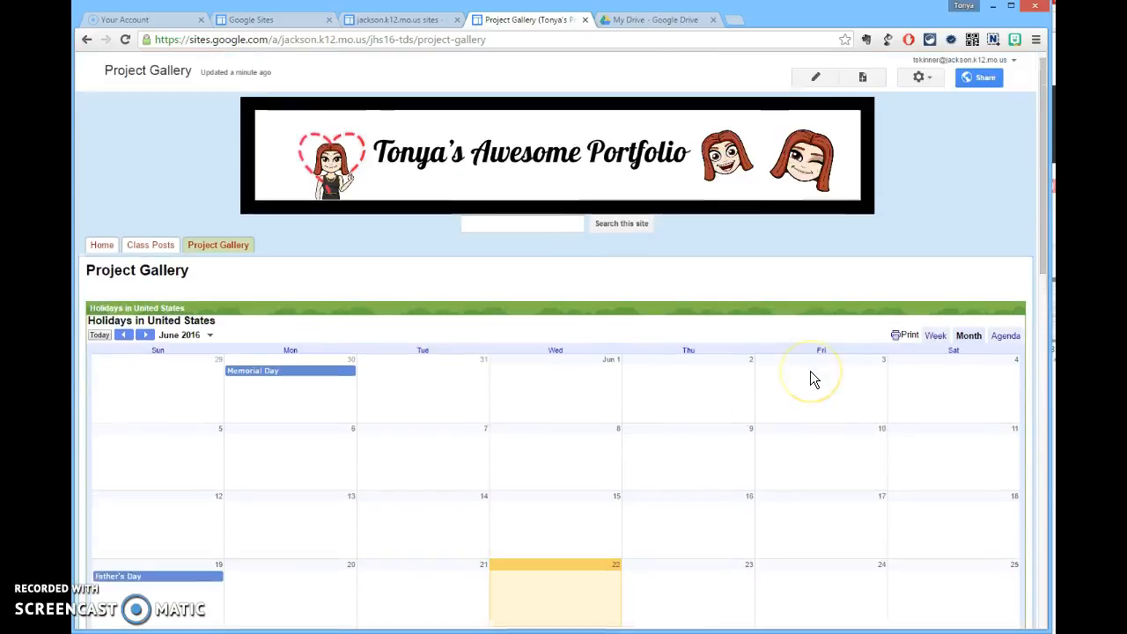
pyautogui.scroll(-4, 812, 377)
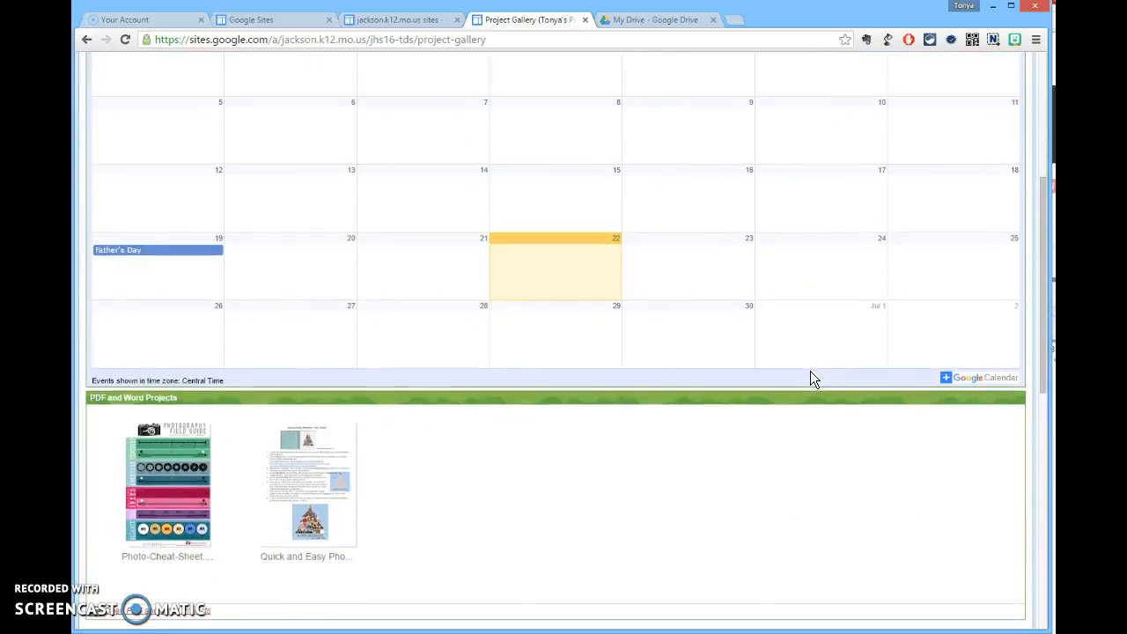
pyautogui.scroll(3, 813, 377)
pyautogui.scroll(2, 814, 379)
pyautogui.click(819, 77)
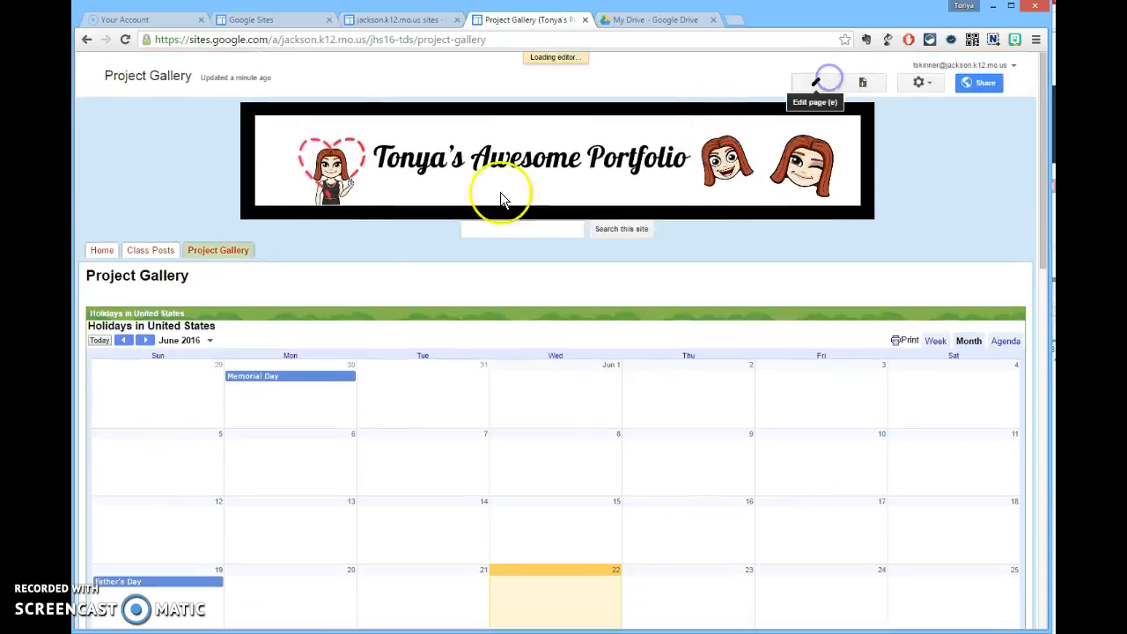
pyautogui.click(257, 326)
pyautogui.click(921, 85)
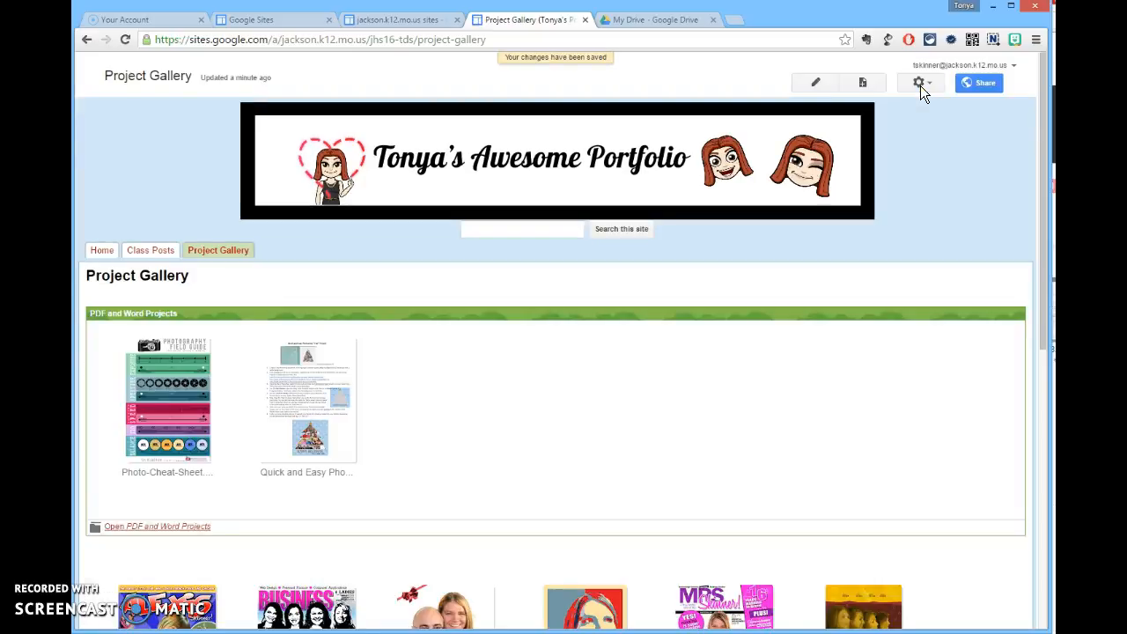
pyautogui.scroll(-3, 584, 400)
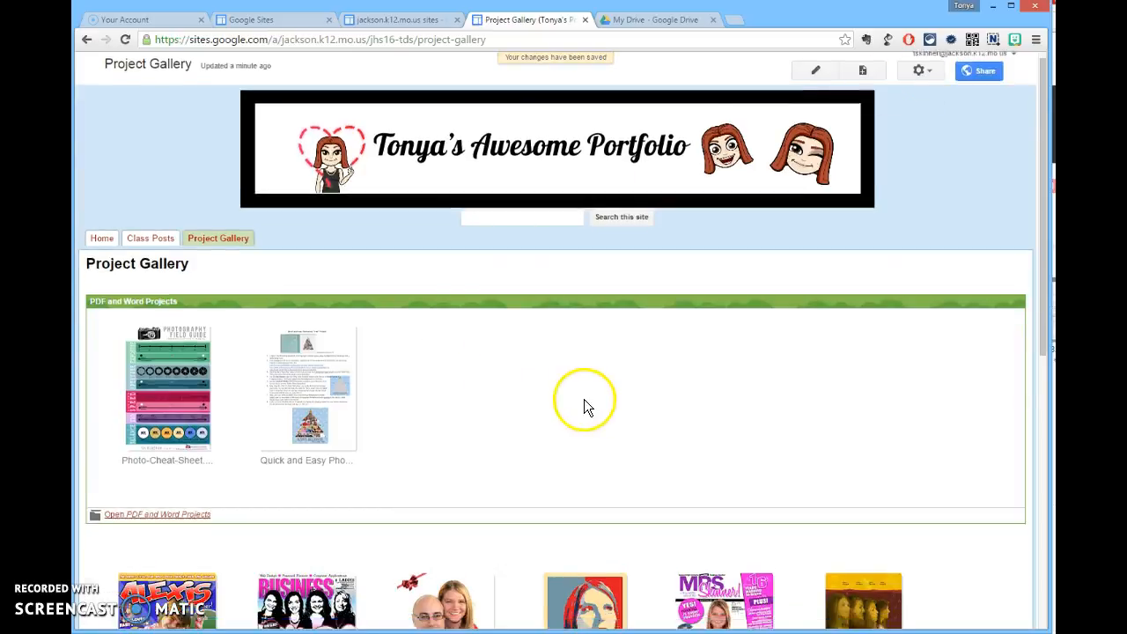
pyautogui.scroll(3, 593, 398)
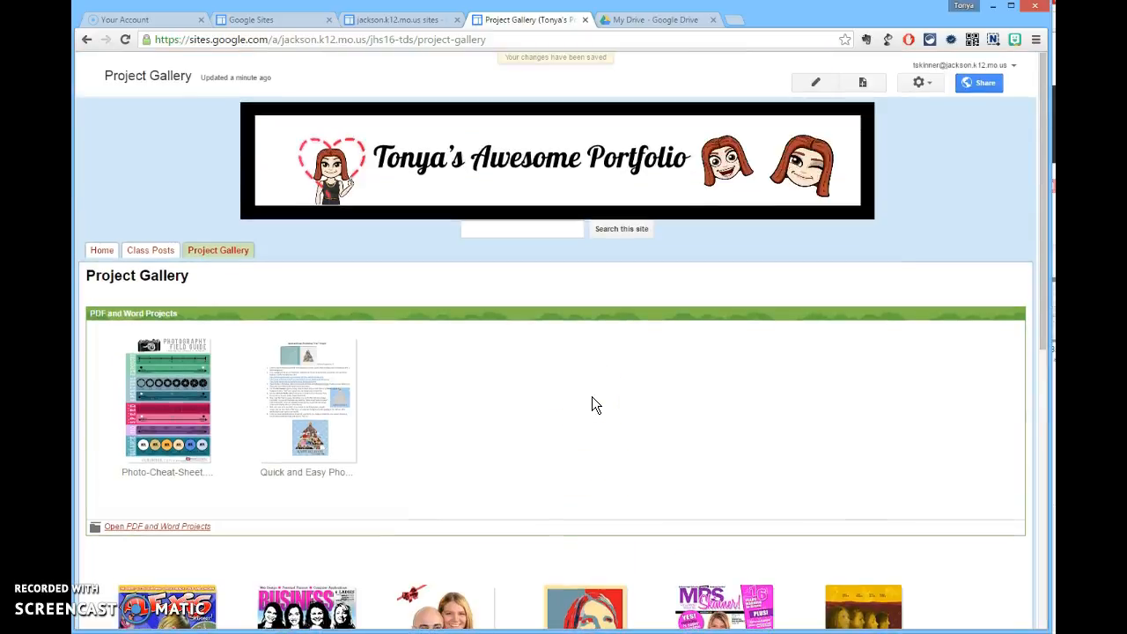